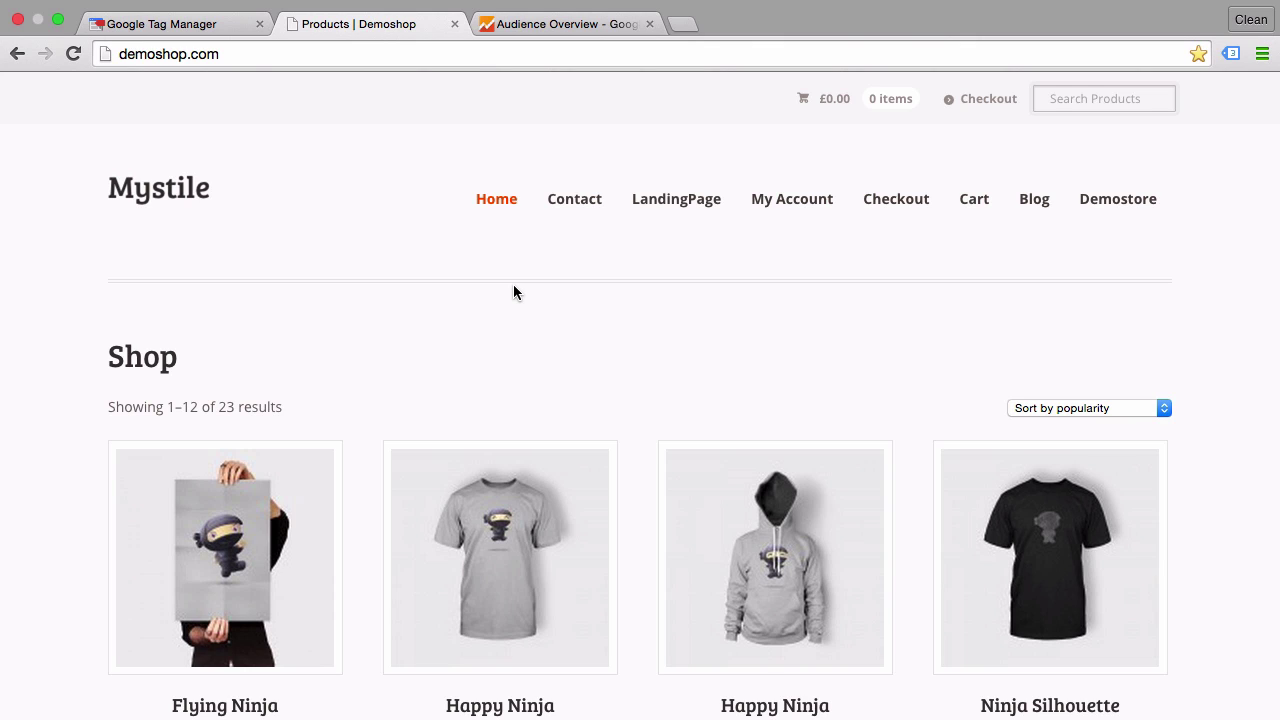
Try the email link in the shop page's footer and return to the shop page.
{"action": "scroll", "coordinate": [513, 292], "scroll_direction": "down", "scroll_amount": 20}
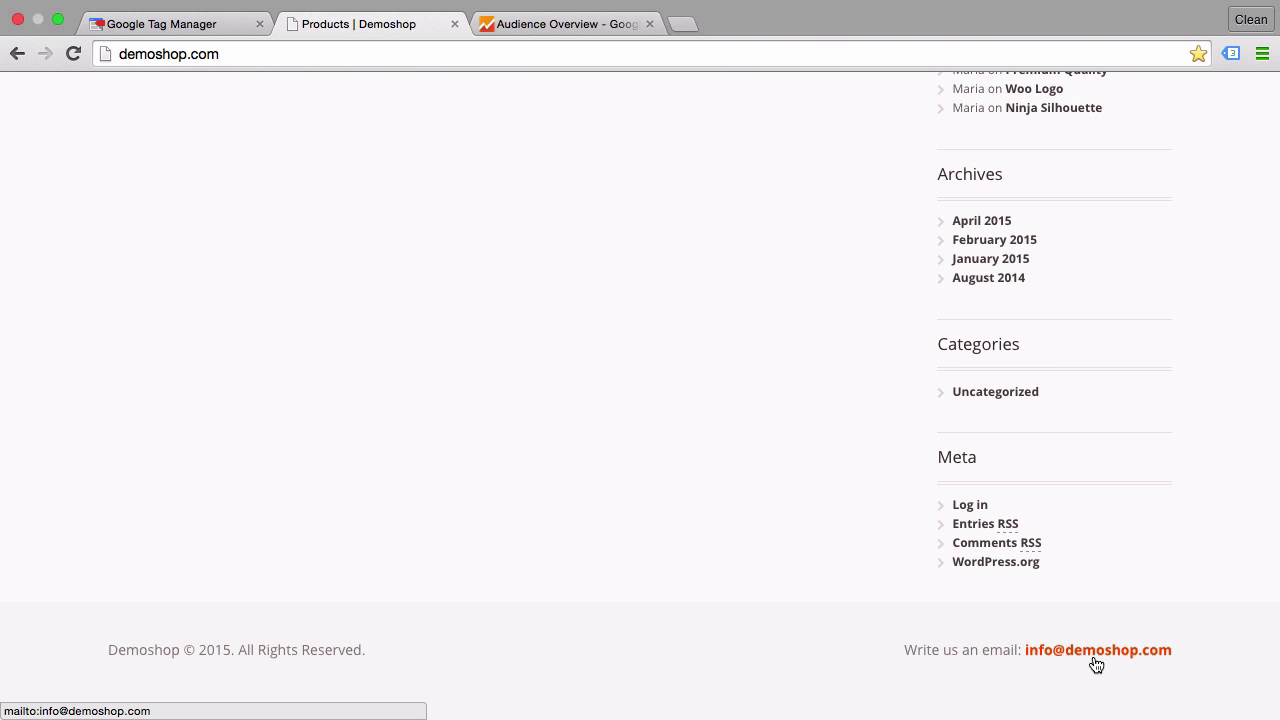
{"action": "left_click", "coordinate": [1096, 664]}
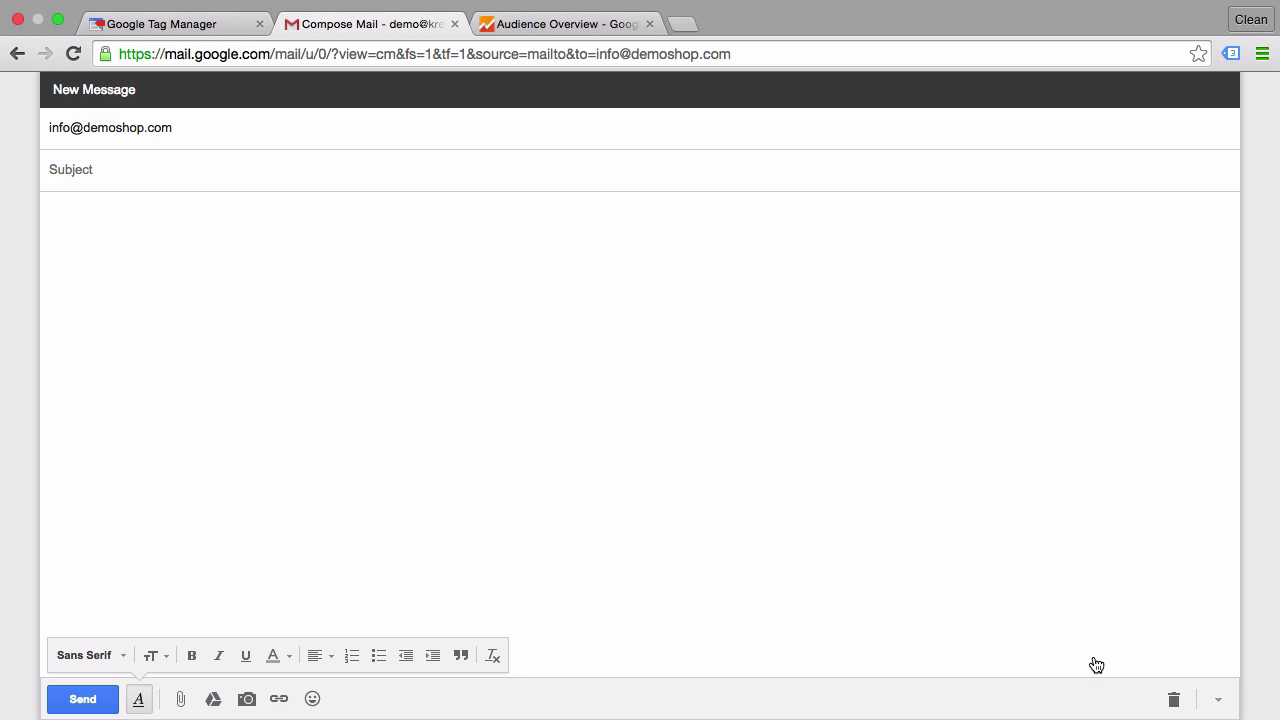
{"action": "left_click", "coordinate": [16, 52]}
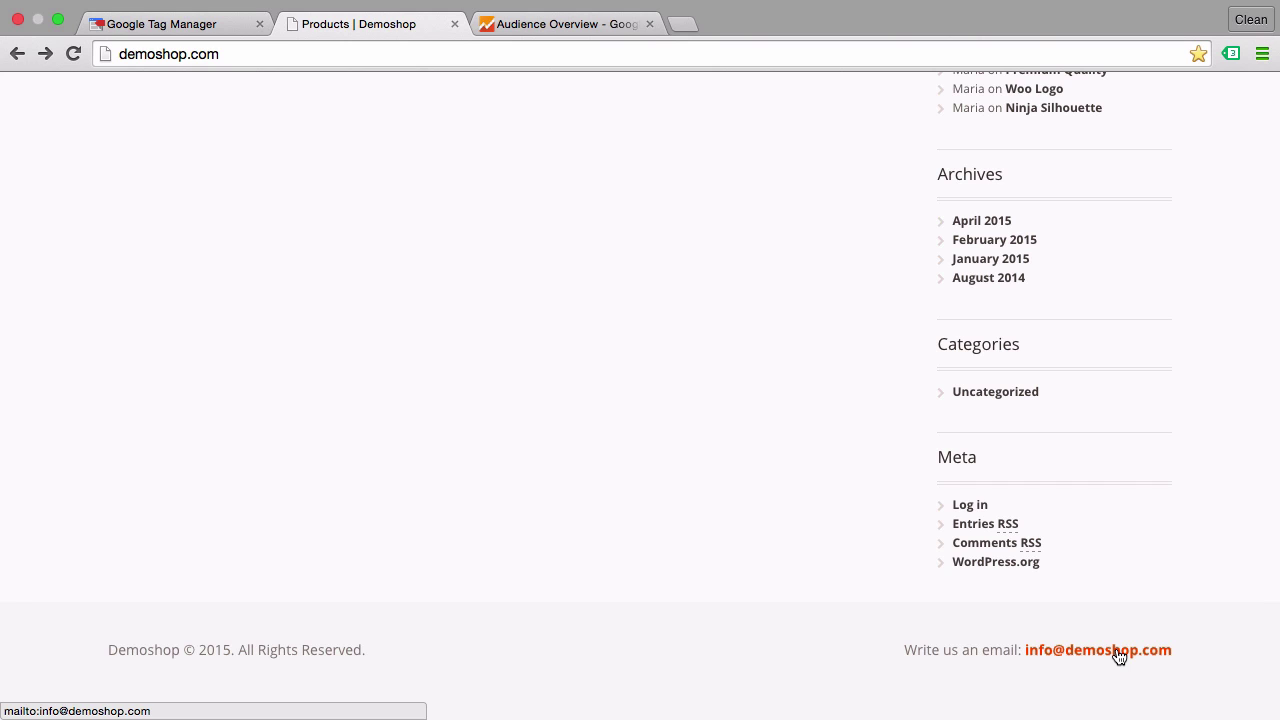
Inspect the HTML element behind the footer's email link, and close the developer tools.
{"action": "right_click", "coordinate": [1118, 654]}
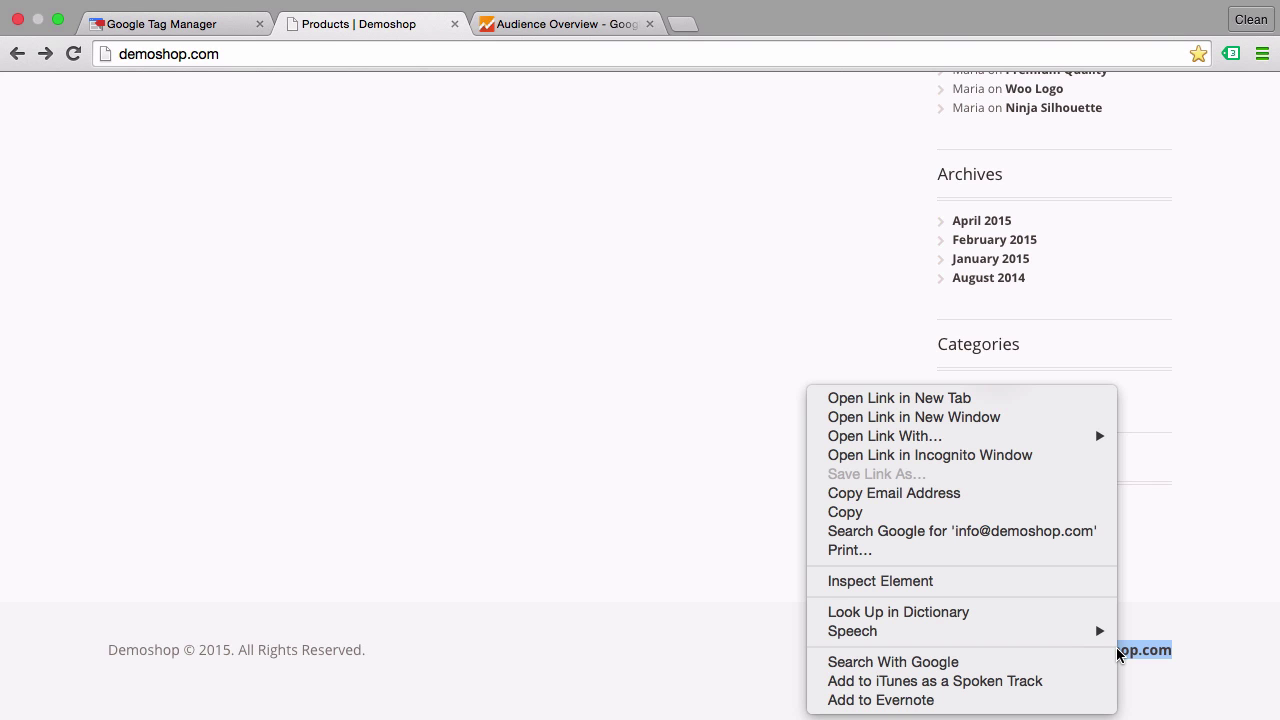
{"action": "left_click", "coordinate": [912, 581]}
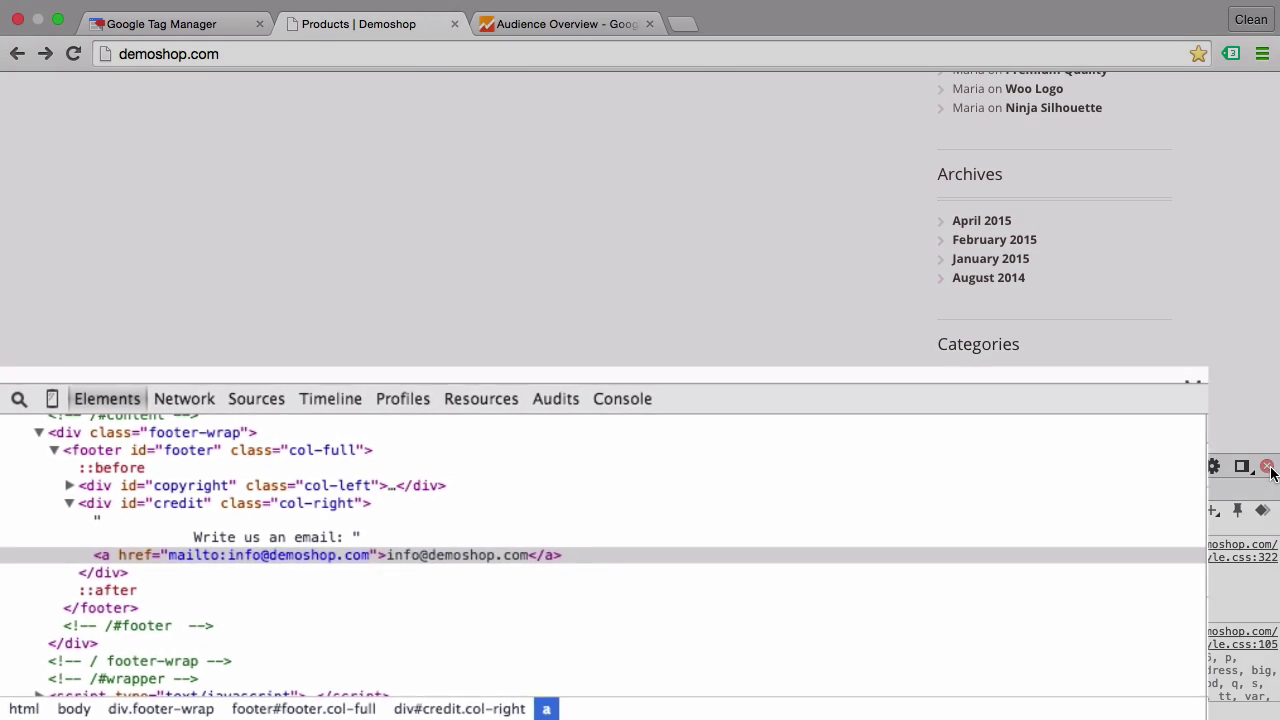
{"action": "left_click", "coordinate": [1267, 467]}
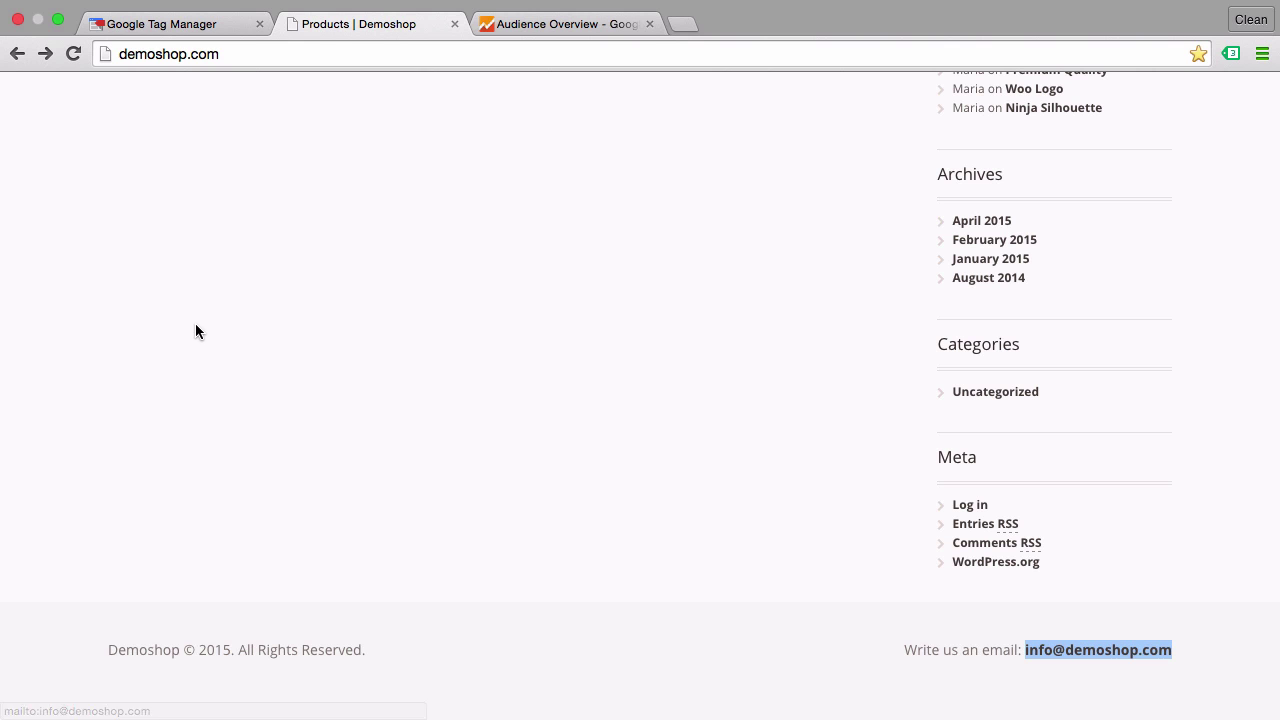
Switch to Google Tag Manager and start a new trigger named "Generic Click Trigger" with the Click event.
{"action": "left_click", "coordinate": [157, 22]}
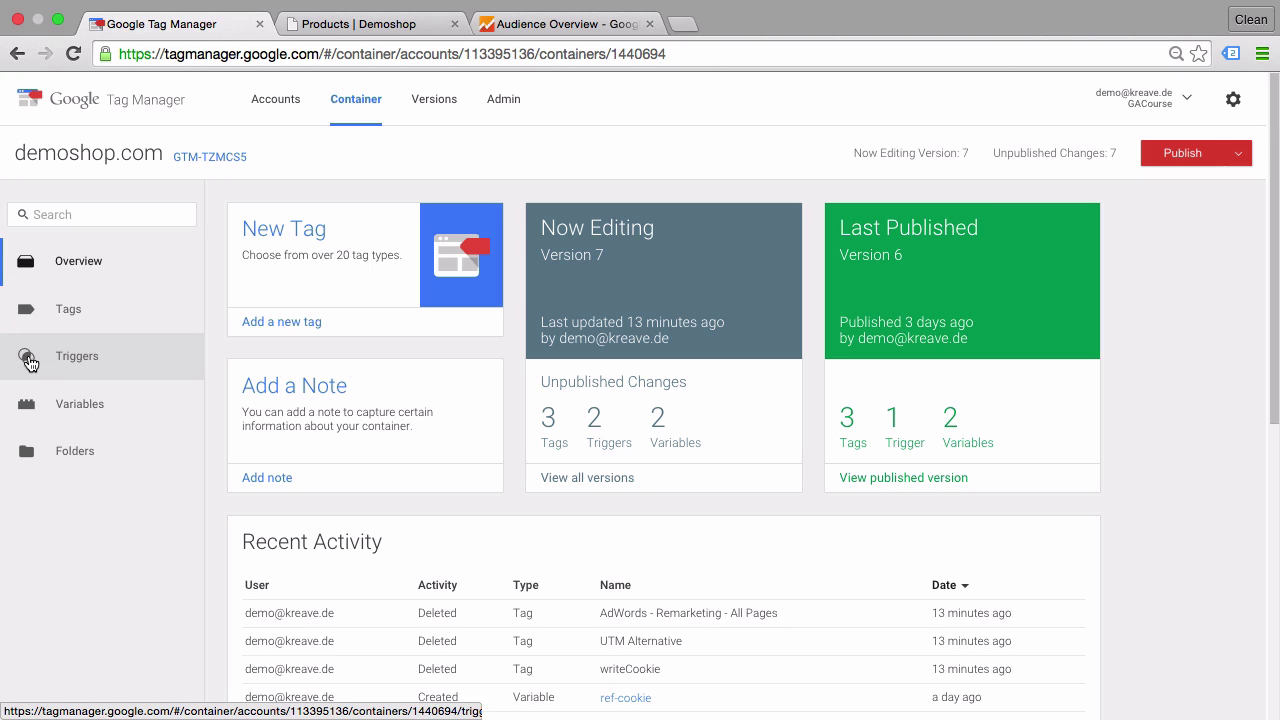
{"action": "left_click", "coordinate": [30, 358]}
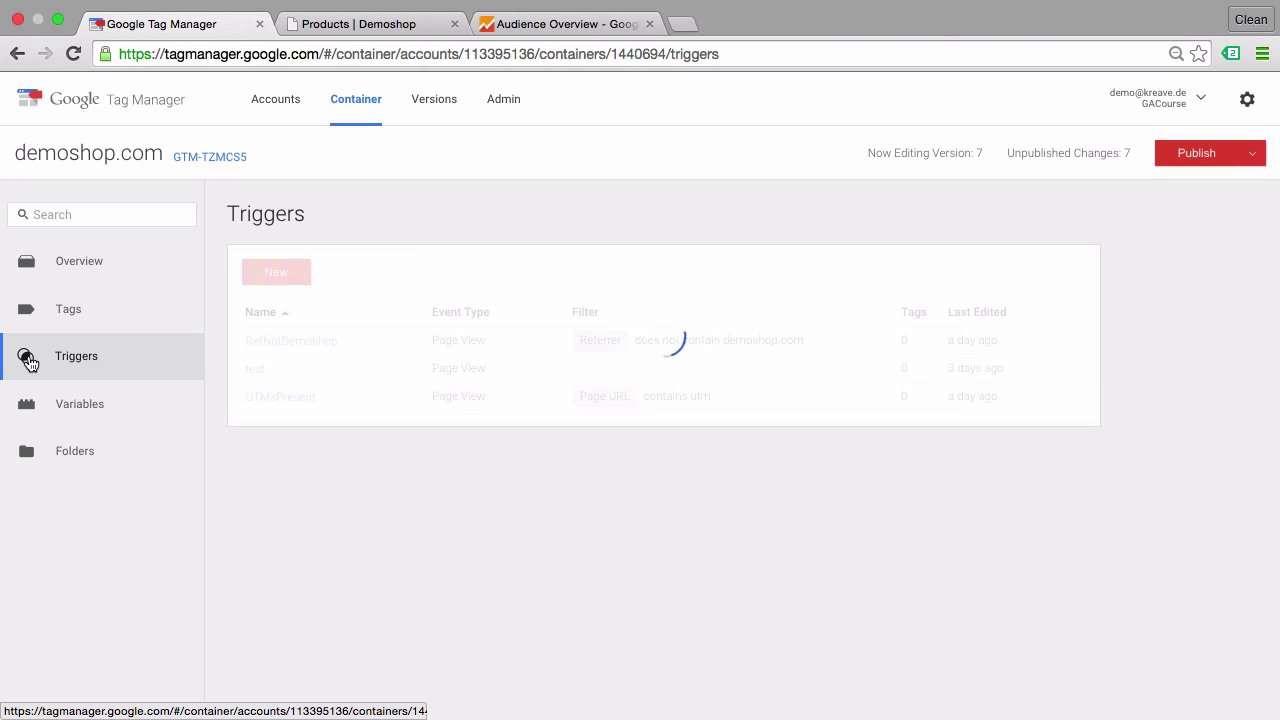
{"action": "left_click", "coordinate": [297, 281]}
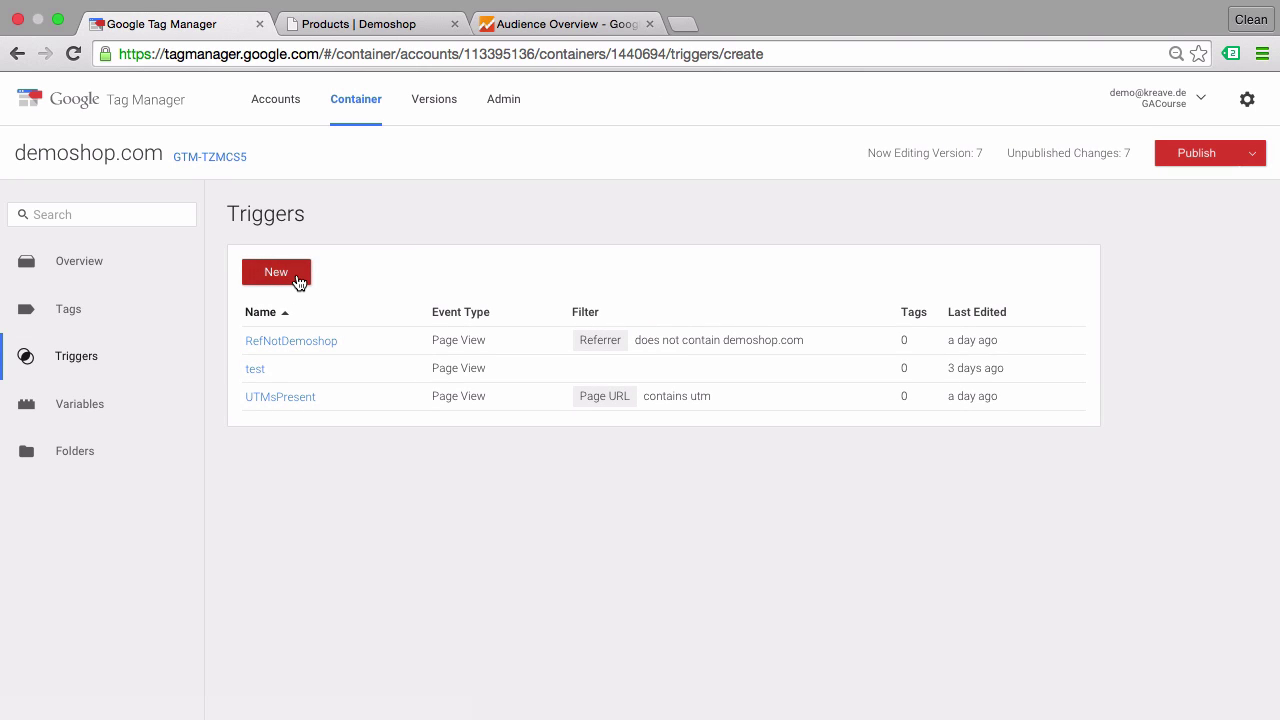
{"action": "left_click", "coordinate": [328, 238]}
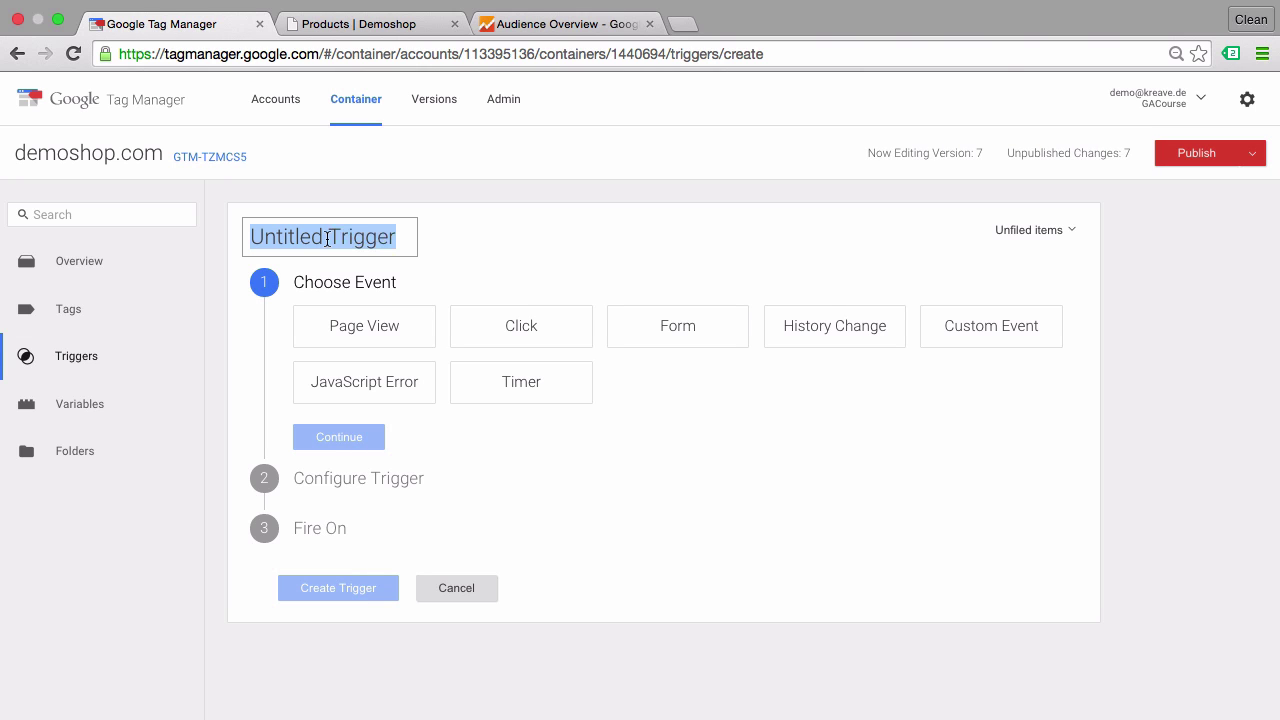
{"action": "type", "text": "Generi"}
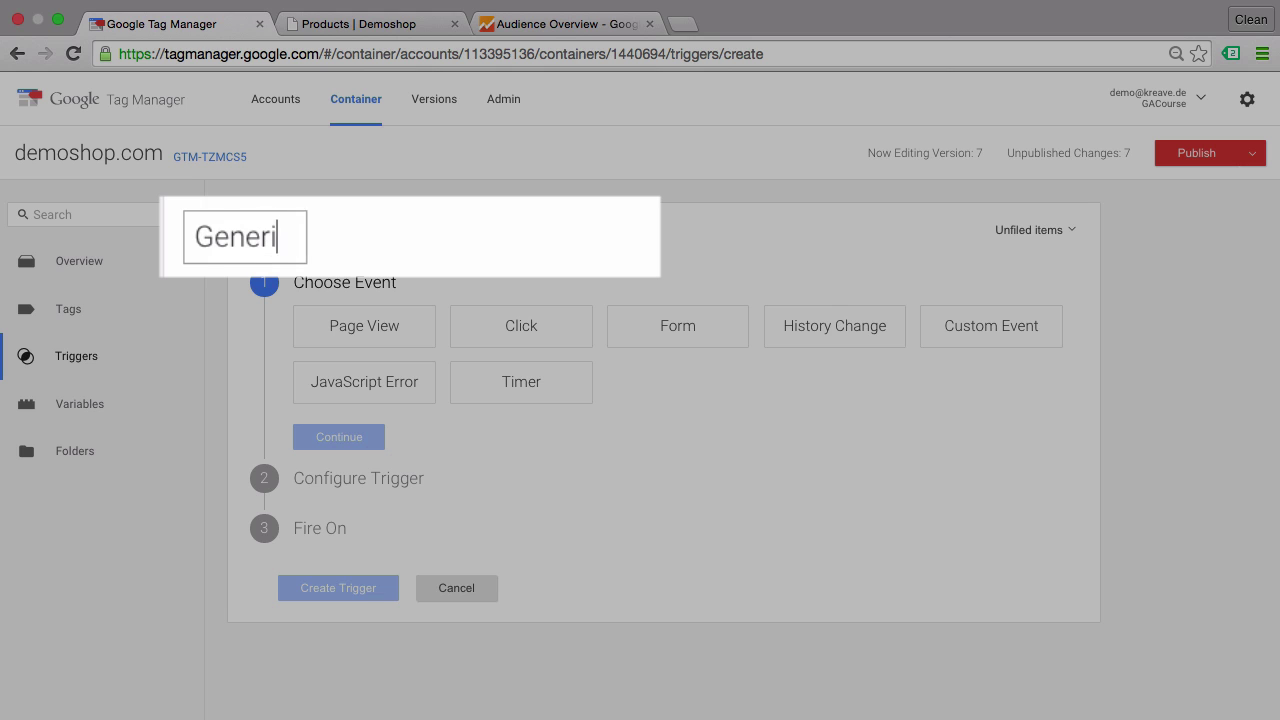
{"action": "type", "text": "c Click "}
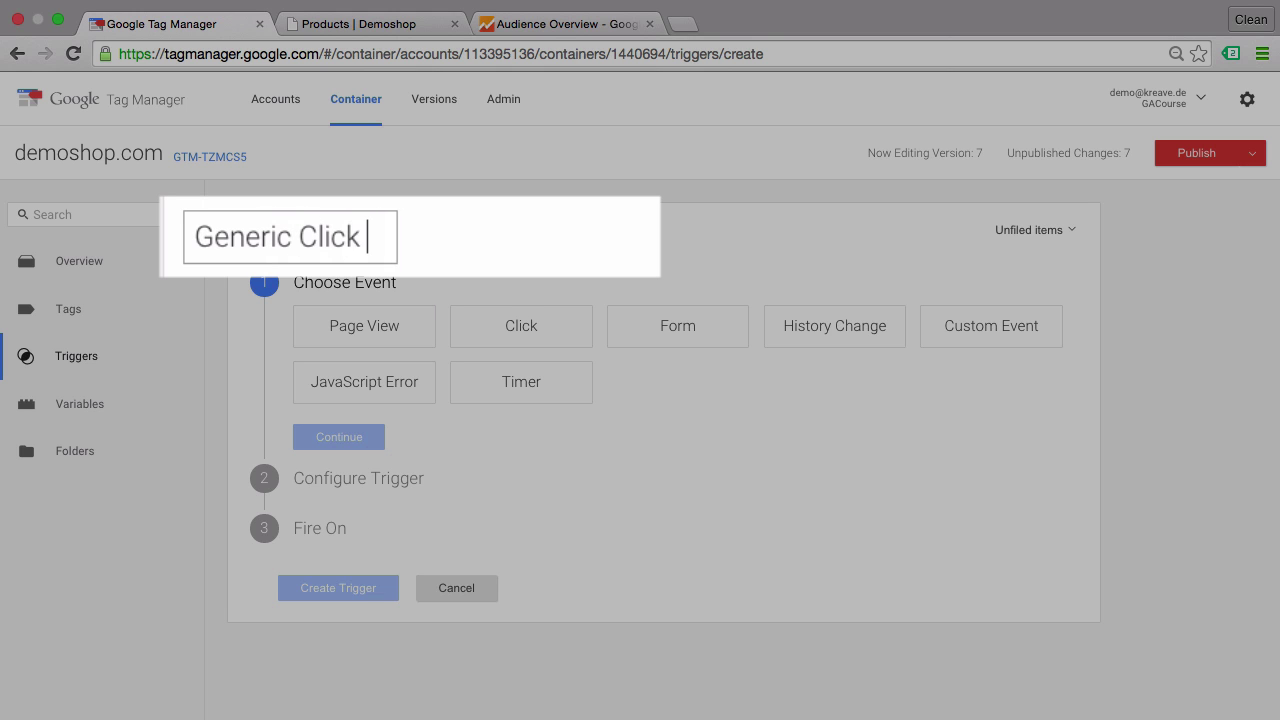
{"action": "type", "text": "Trigger"}
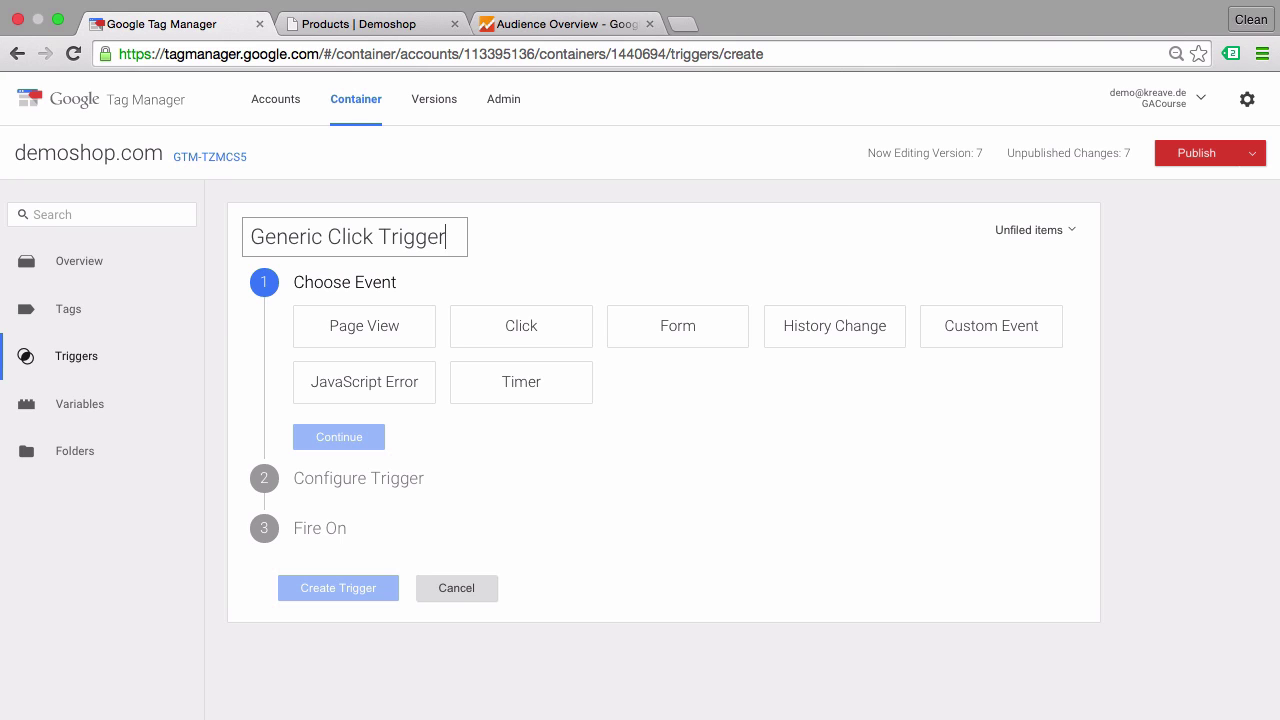
{"action": "left_click", "coordinate": [545, 340]}
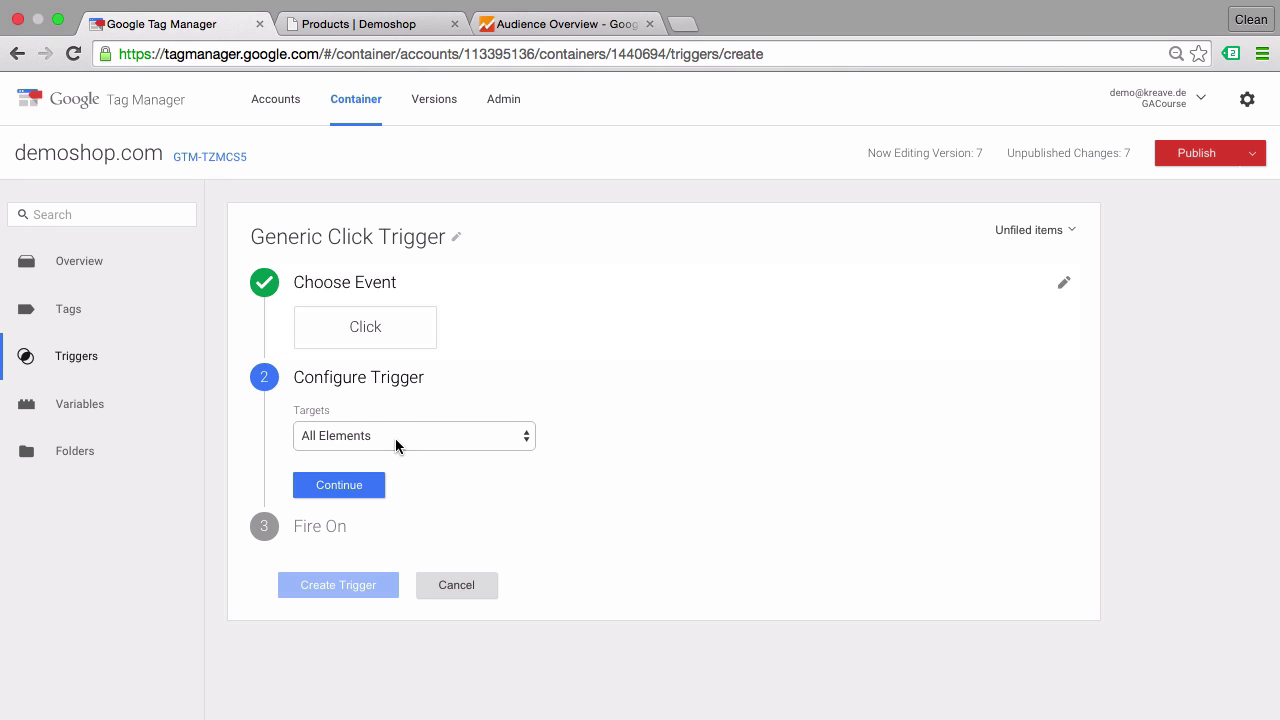
Set the click trigger's targets to Just Links and accept the trigger configuration.
{"action": "left_click", "coordinate": [395, 438]}
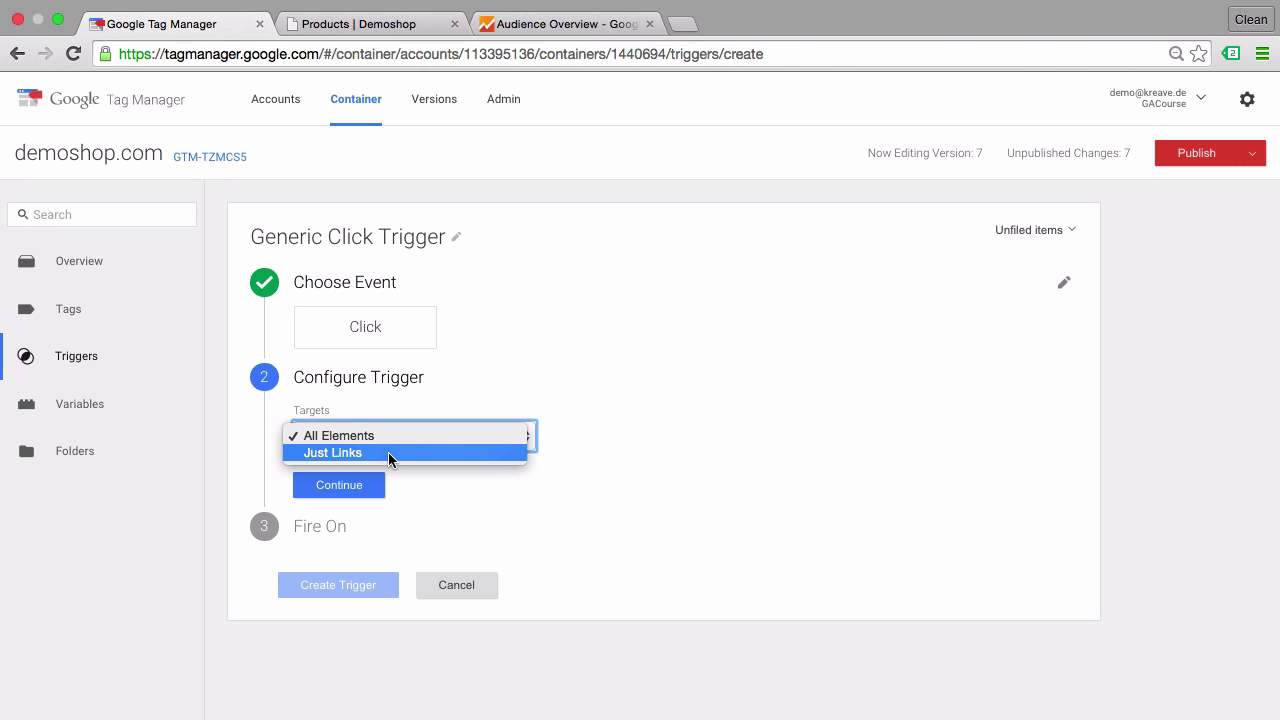
{"action": "left_click", "coordinate": [388, 453]}
{"action": "scroll", "coordinate": [238, 518], "scroll_direction": "down", "scroll_amount": 3}
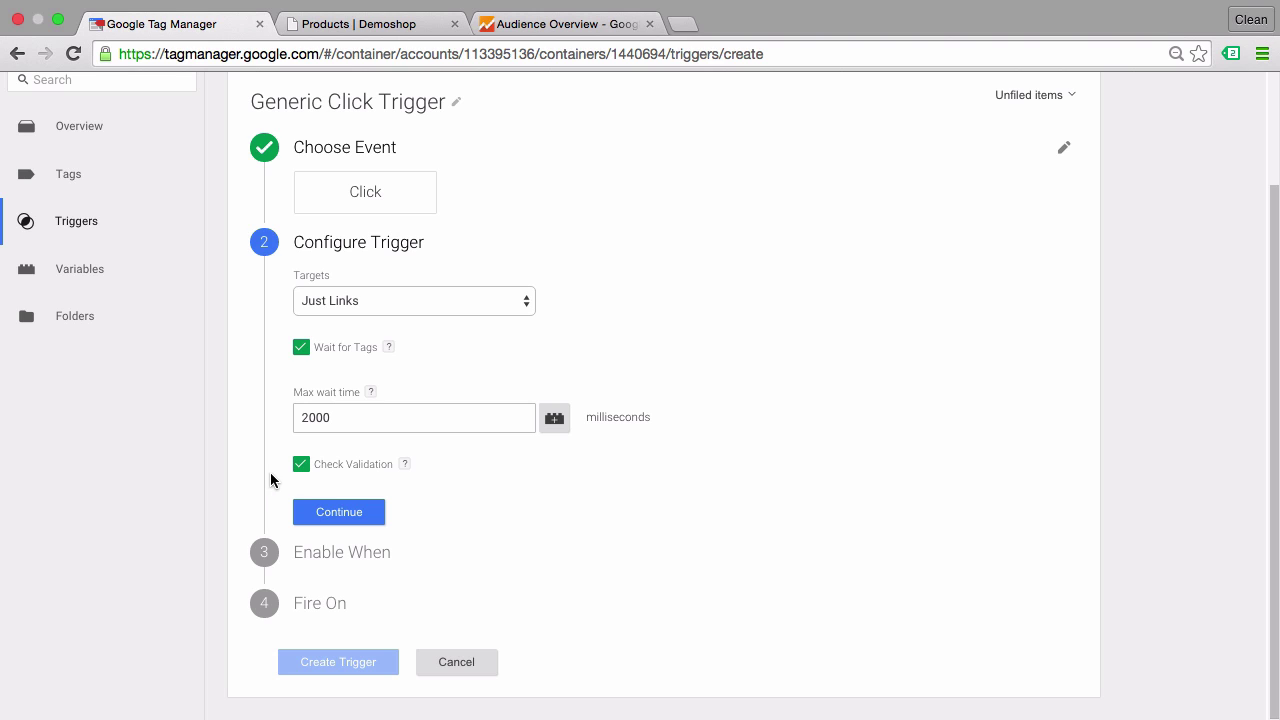
{"action": "left_click", "coordinate": [348, 512]}
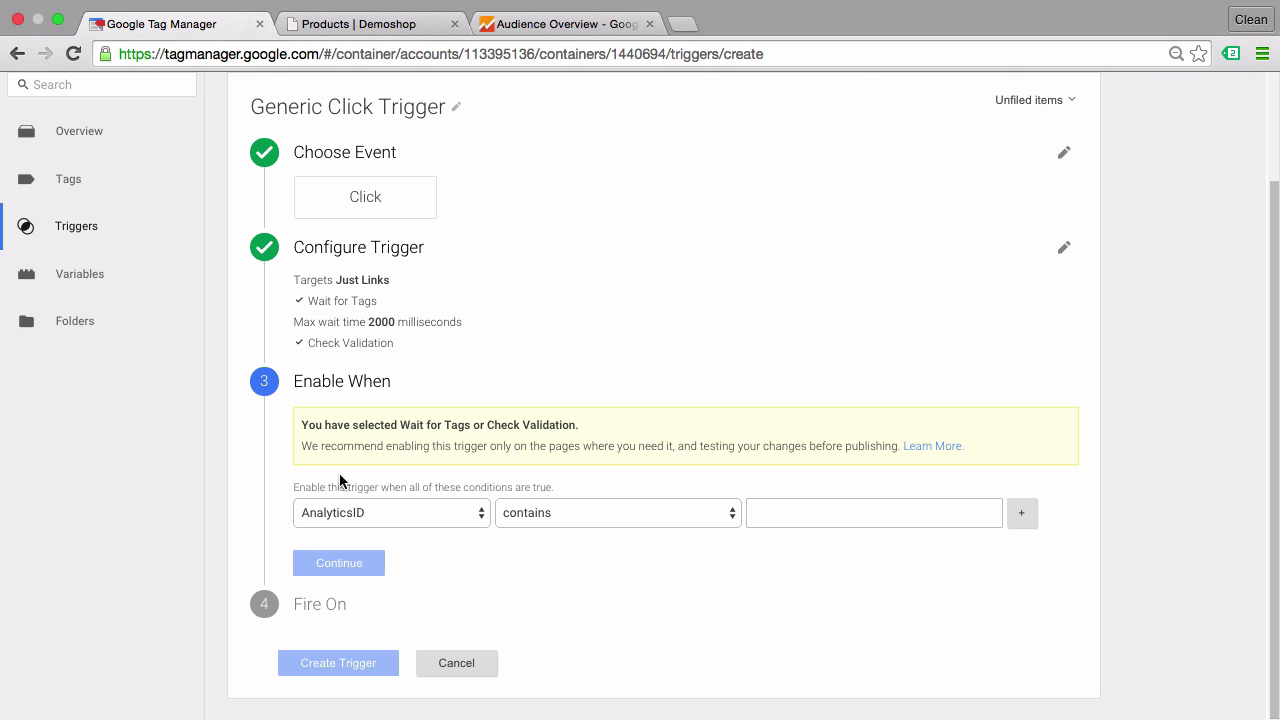
Enable the trigger when Page URL matches RegEx ".*" and accept the condition.
{"action": "left_click", "coordinate": [386, 23]}
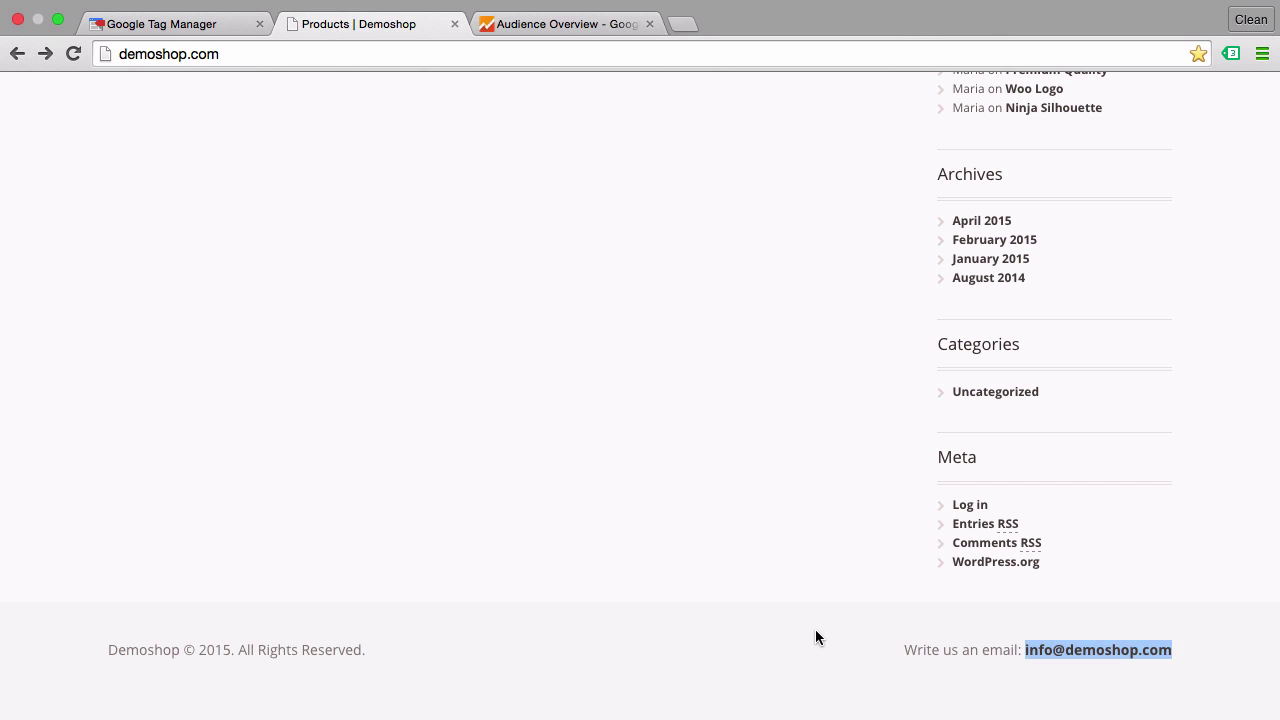
{"action": "left_click", "coordinate": [200, 17]}
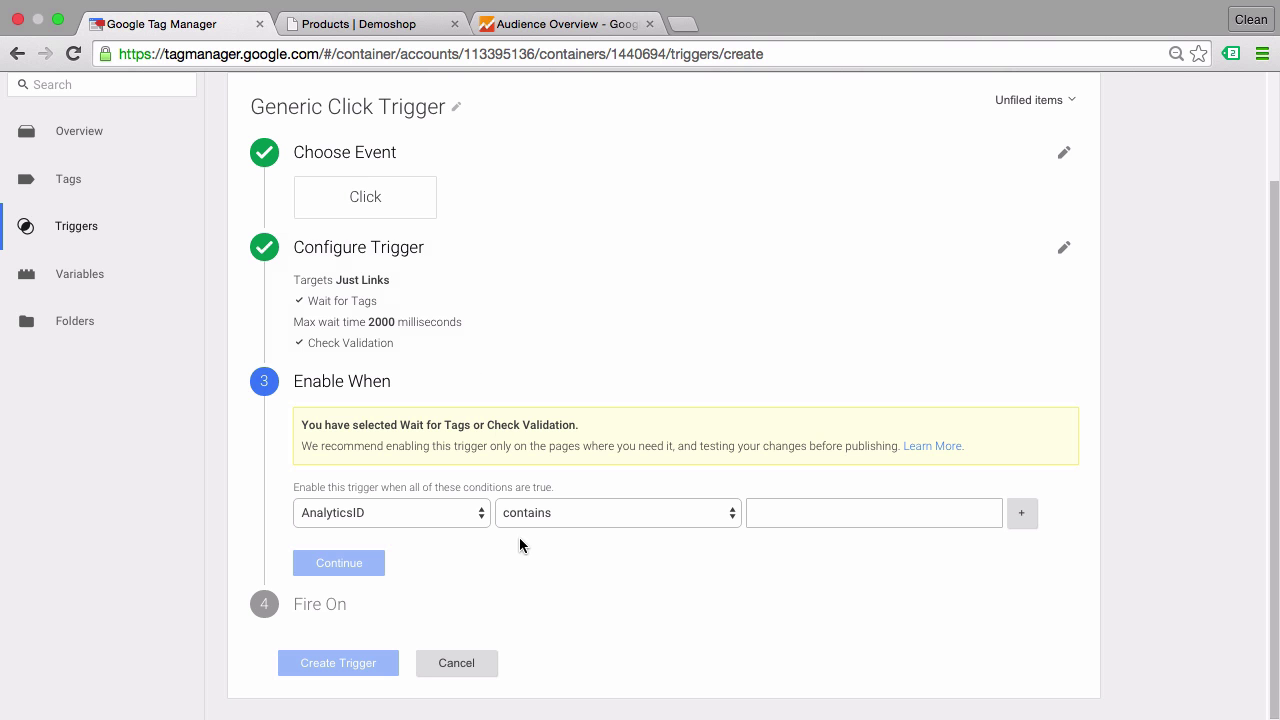
{"action": "left_click", "coordinate": [421, 515]}
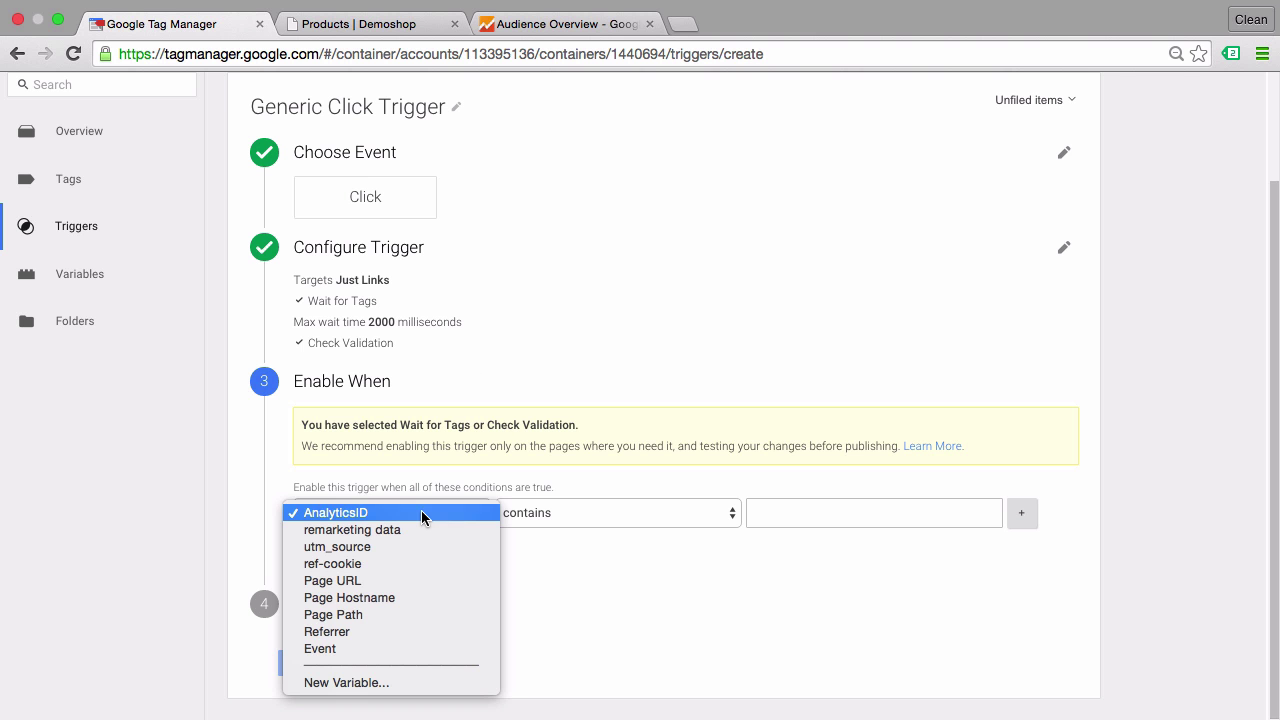
{"action": "left_click", "coordinate": [381, 580]}
{"action": "left_click", "coordinate": [621, 509]}
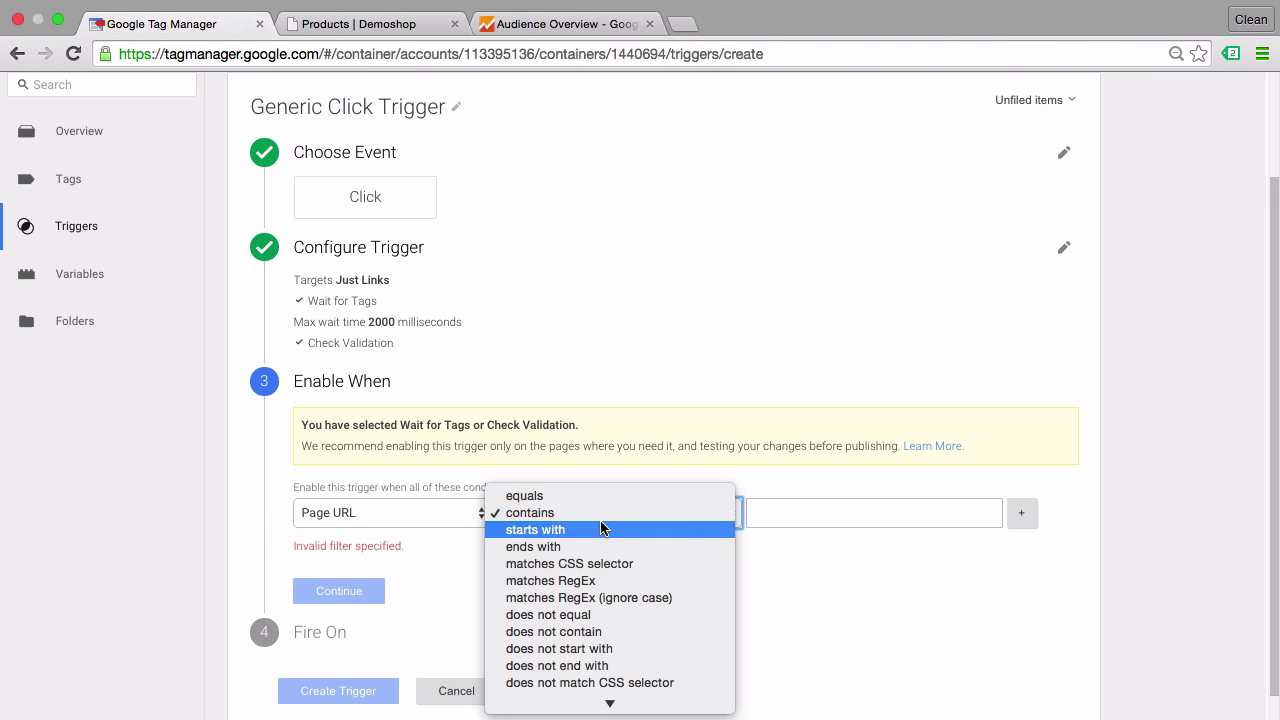
{"action": "left_click", "coordinate": [669, 549]}
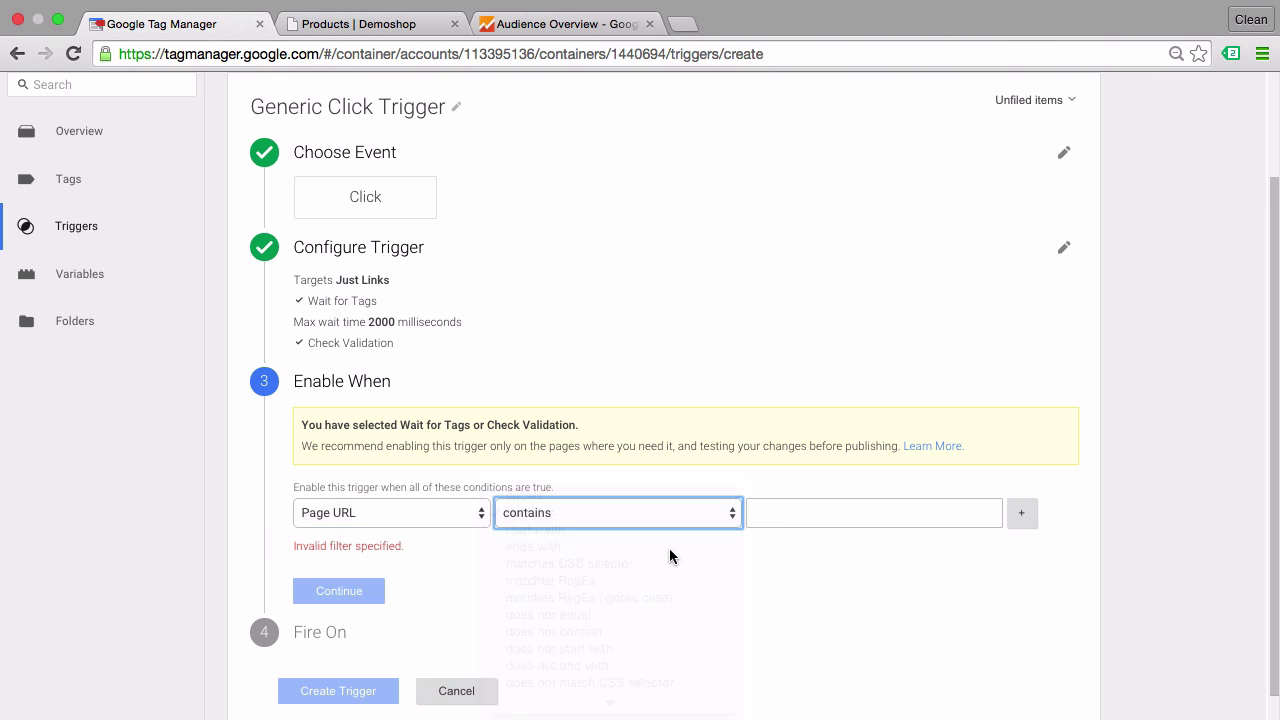
{"action": "left_click", "coordinate": [834, 512]}
{"action": "type", "text": ".*"}
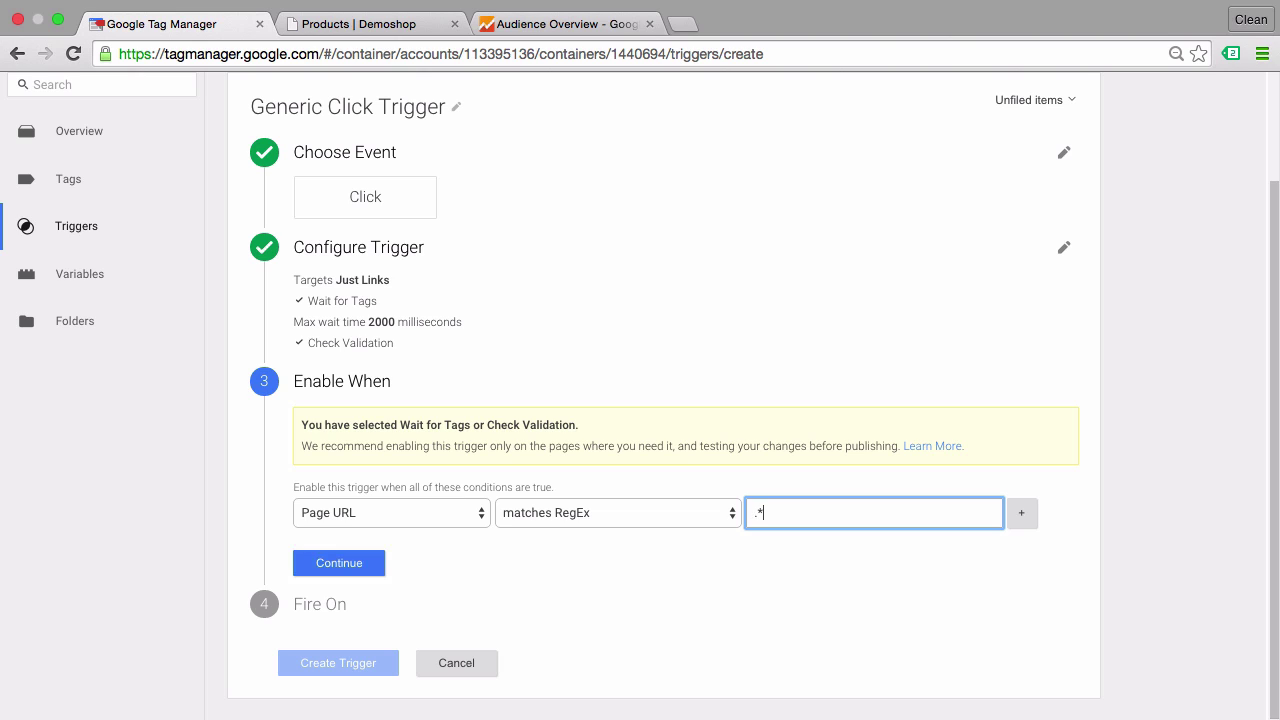
{"action": "left_click", "coordinate": [812, 573]}
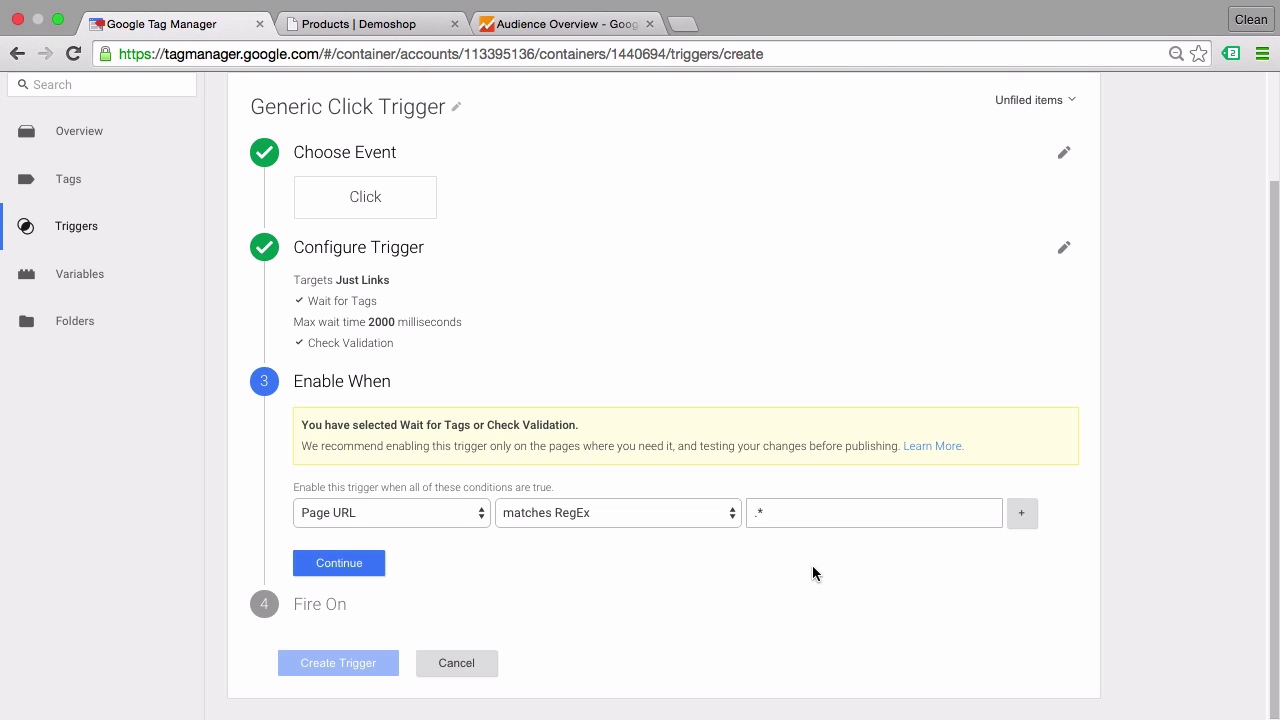
{"action": "left_click", "coordinate": [339, 563]}
Set the trigger to fire on All Clicks and create it.
{"action": "left_click", "coordinate": [355, 583]}
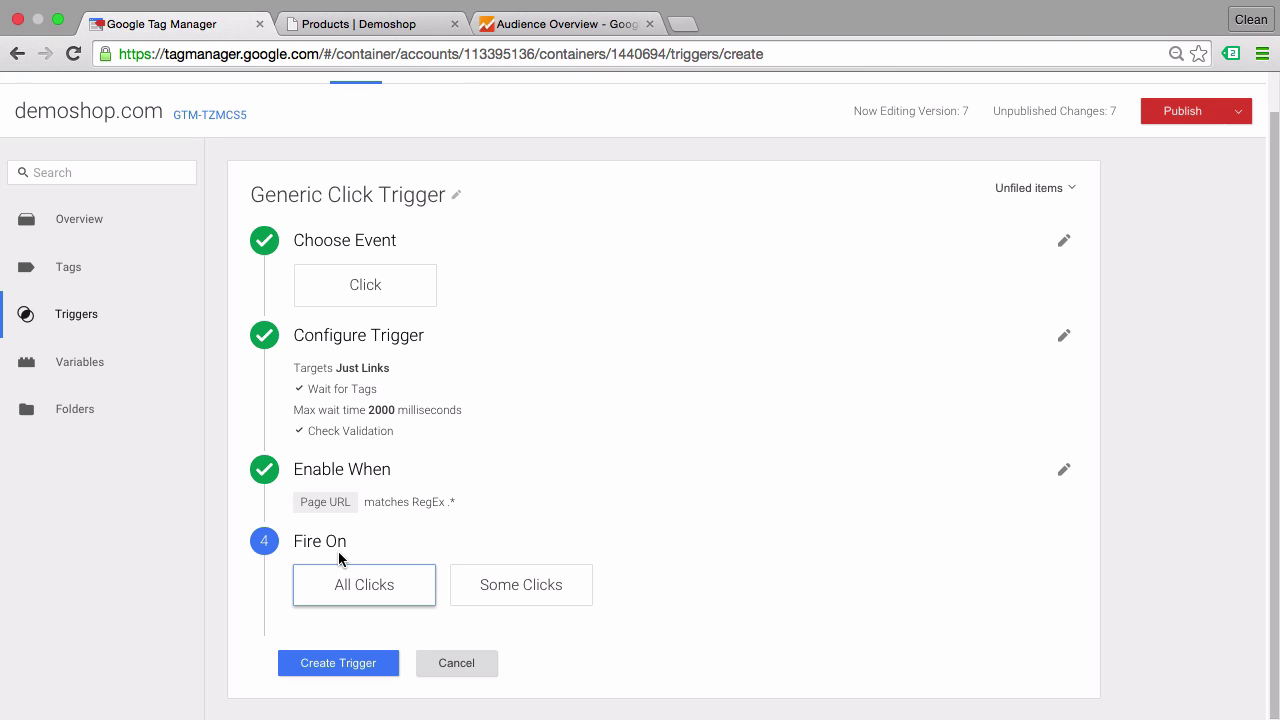
{"action": "left_click", "coordinate": [535, 606]}
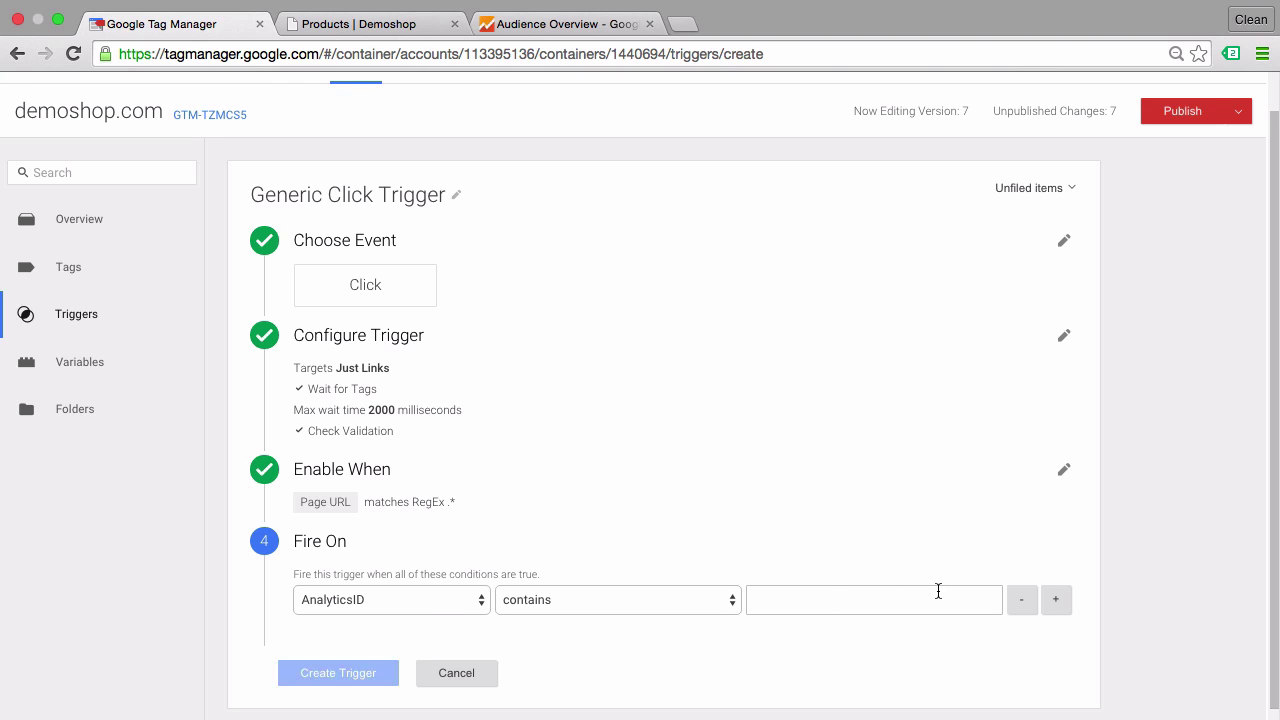
{"action": "left_click", "coordinate": [1021, 600]}
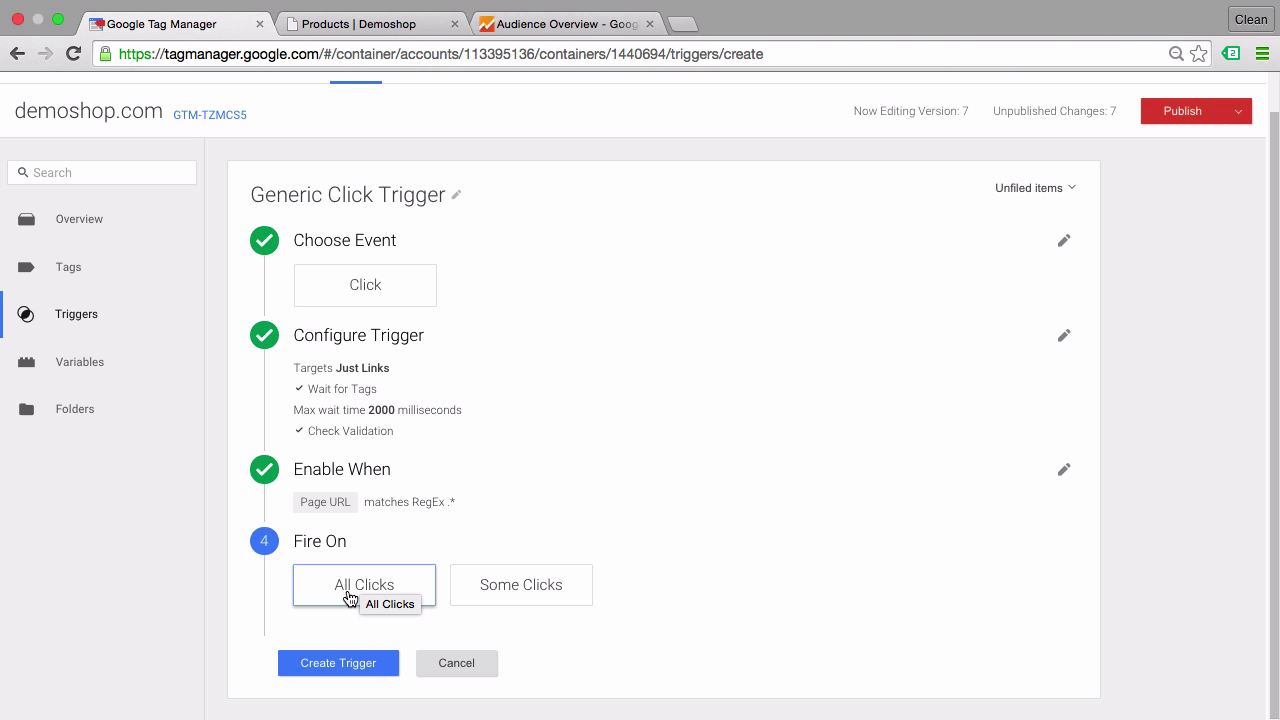
{"action": "left_click", "coordinate": [323, 661]}
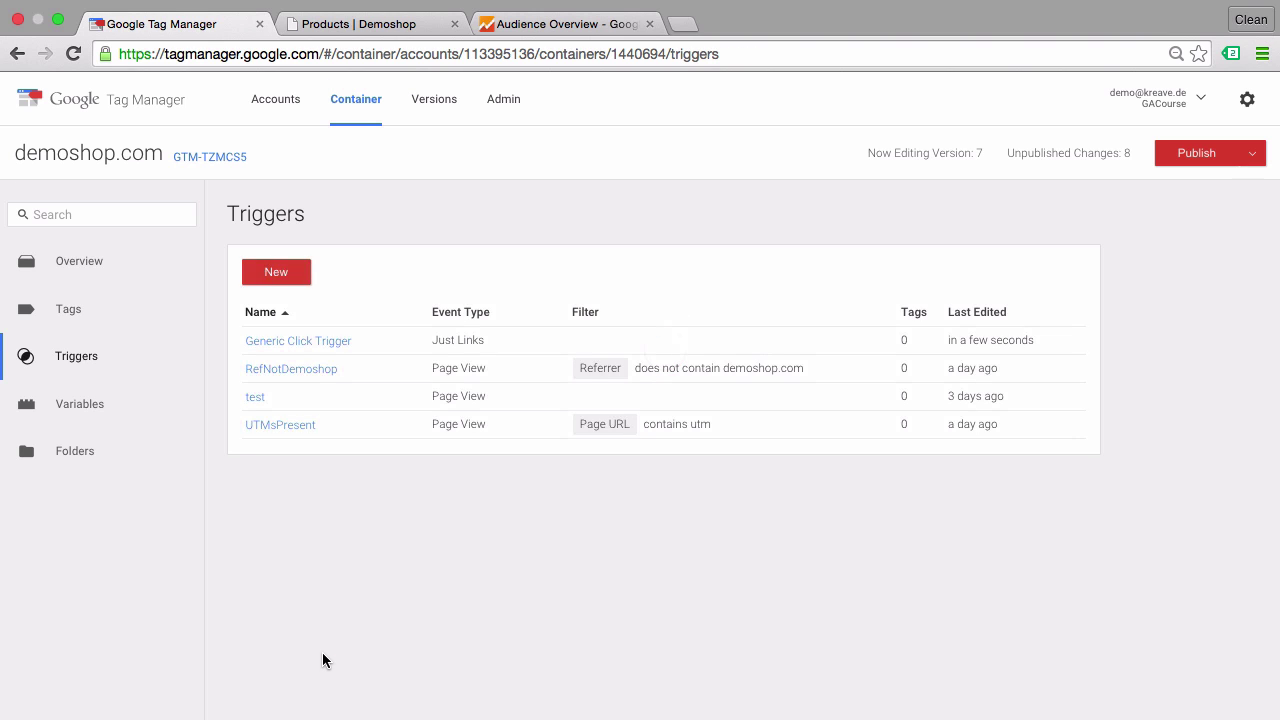
Start preview mode for the container and reload the Demoshop page with the debugger.
{"action": "left_click", "coordinate": [1252, 163]}
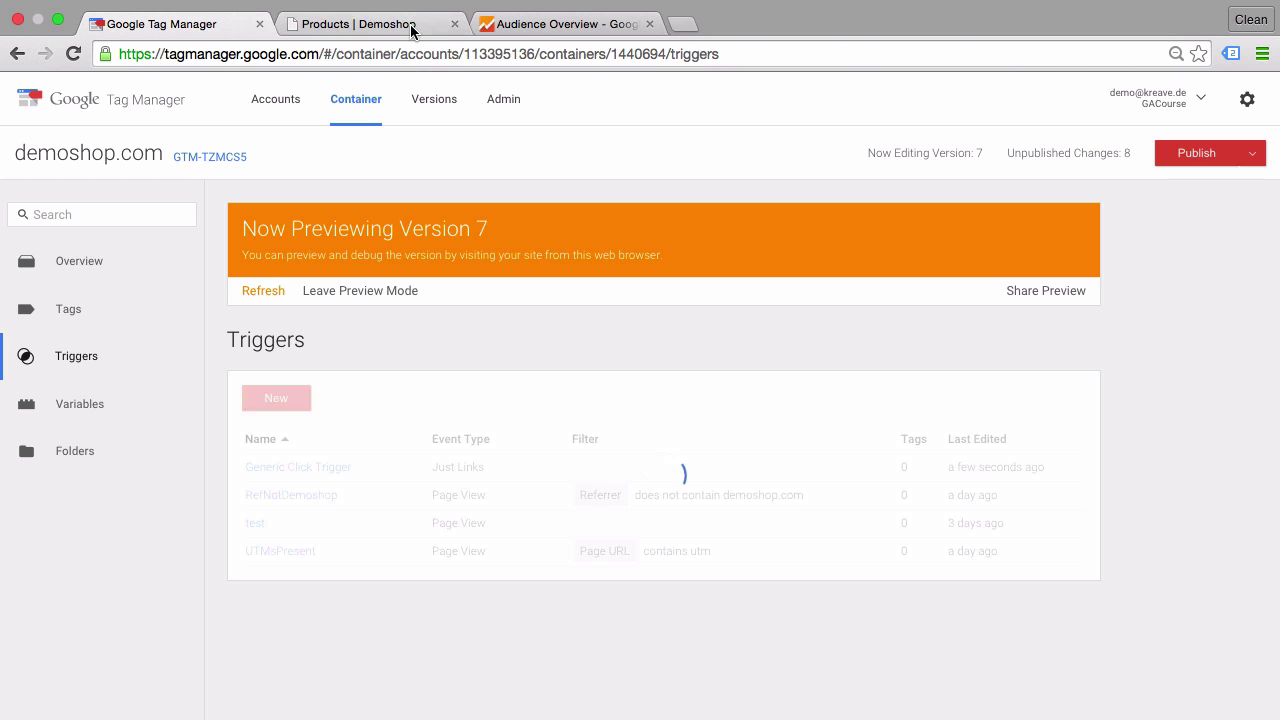
{"action": "left_click", "coordinate": [360, 24]}
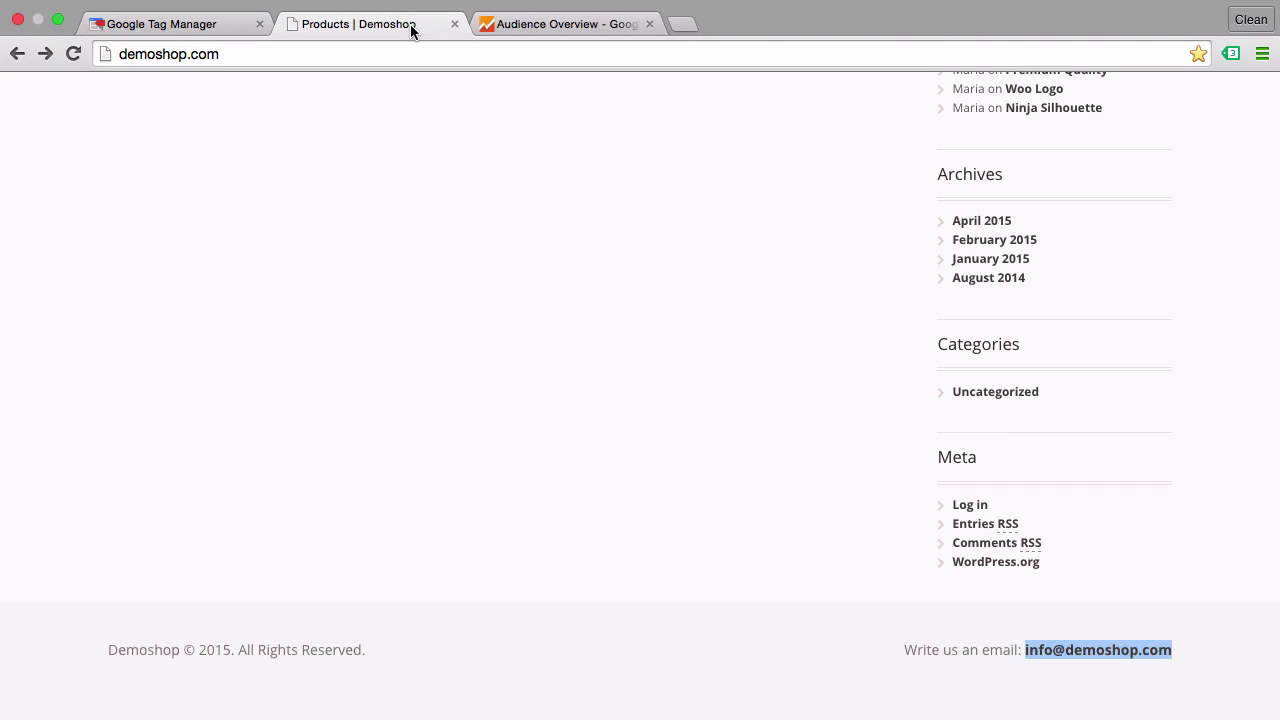
{"action": "left_click", "coordinate": [74, 54]}
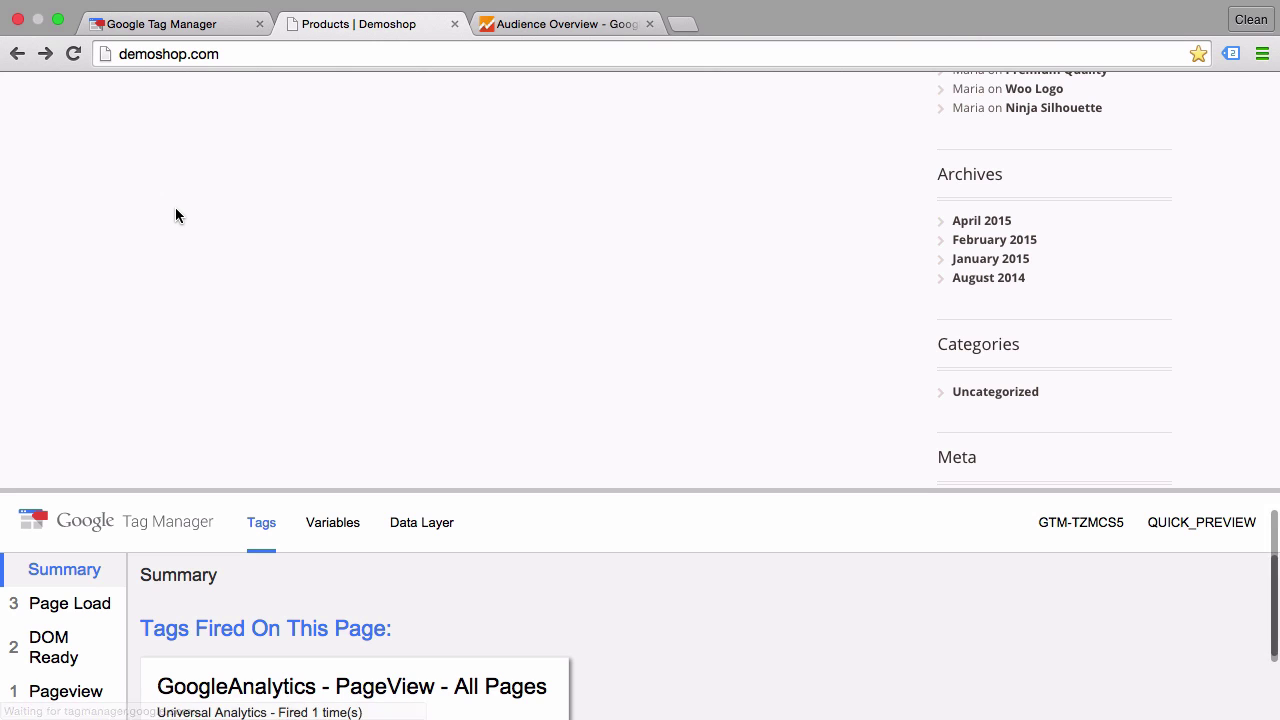
Test the footer's email link, enlarge the debug pane, and examine the gtm.linkClick event's tags.
{"action": "scroll", "coordinate": [175, 209], "scroll_direction": "down", "scroll_amount": 5}
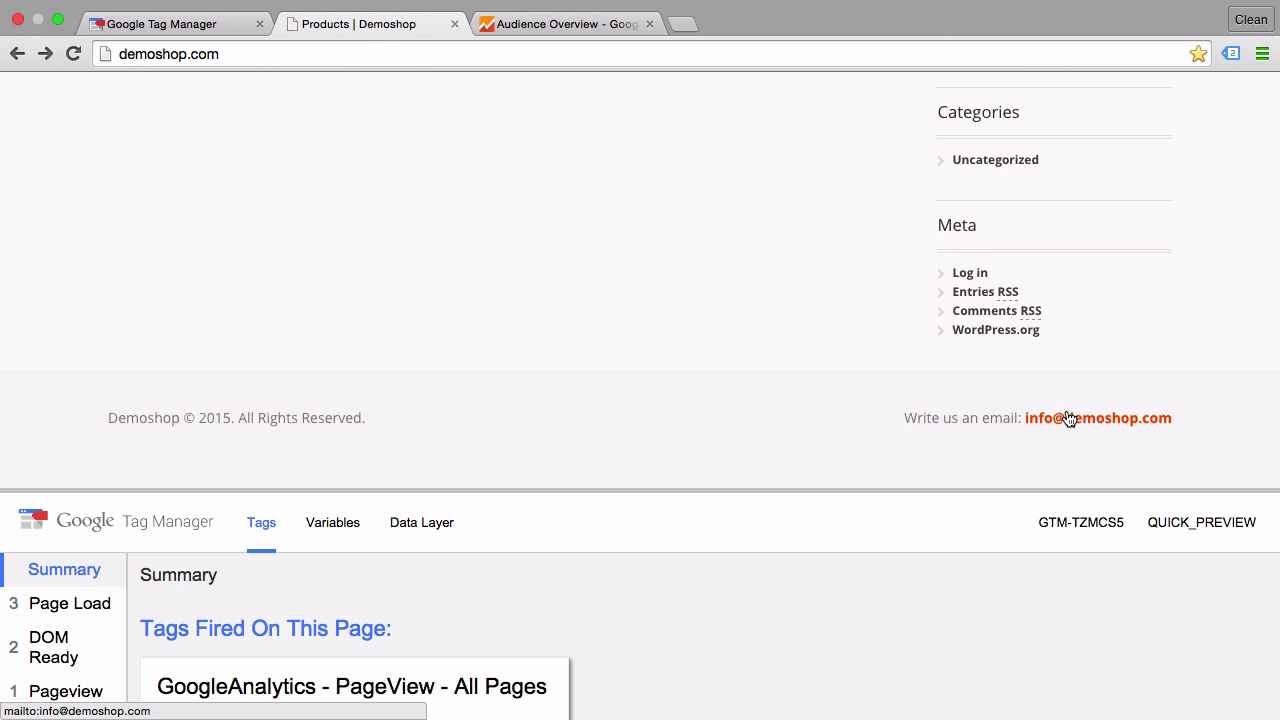
{"action": "left_click", "coordinate": [1068, 418]}
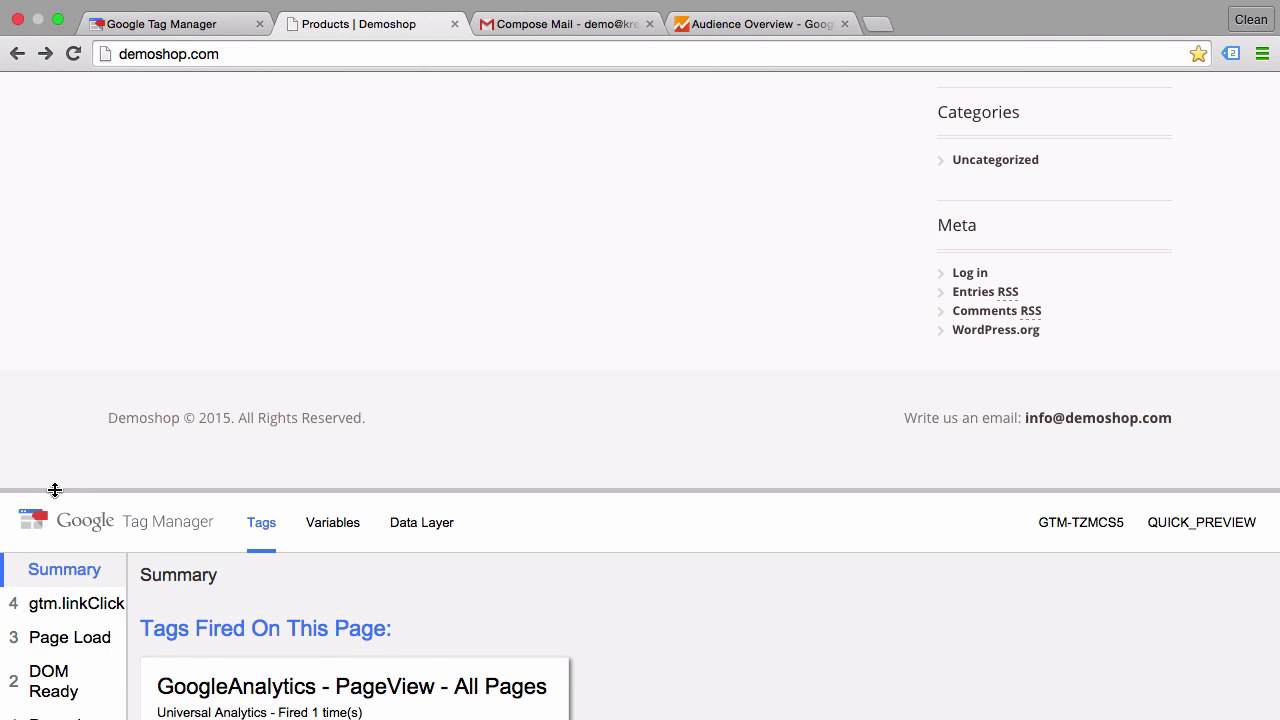
{"action": "left_click_drag", "start_coordinate": [55, 490], "coordinate": [80, 348]}
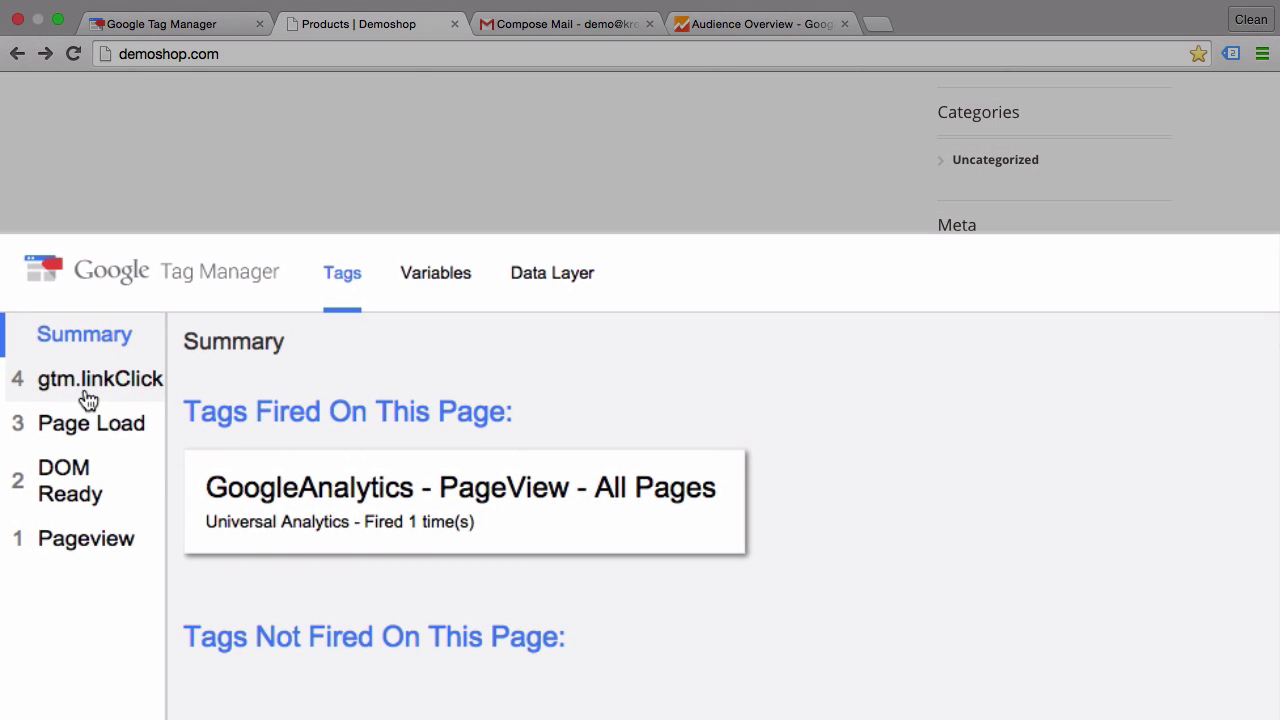
{"action": "left_click", "coordinate": [89, 392]}
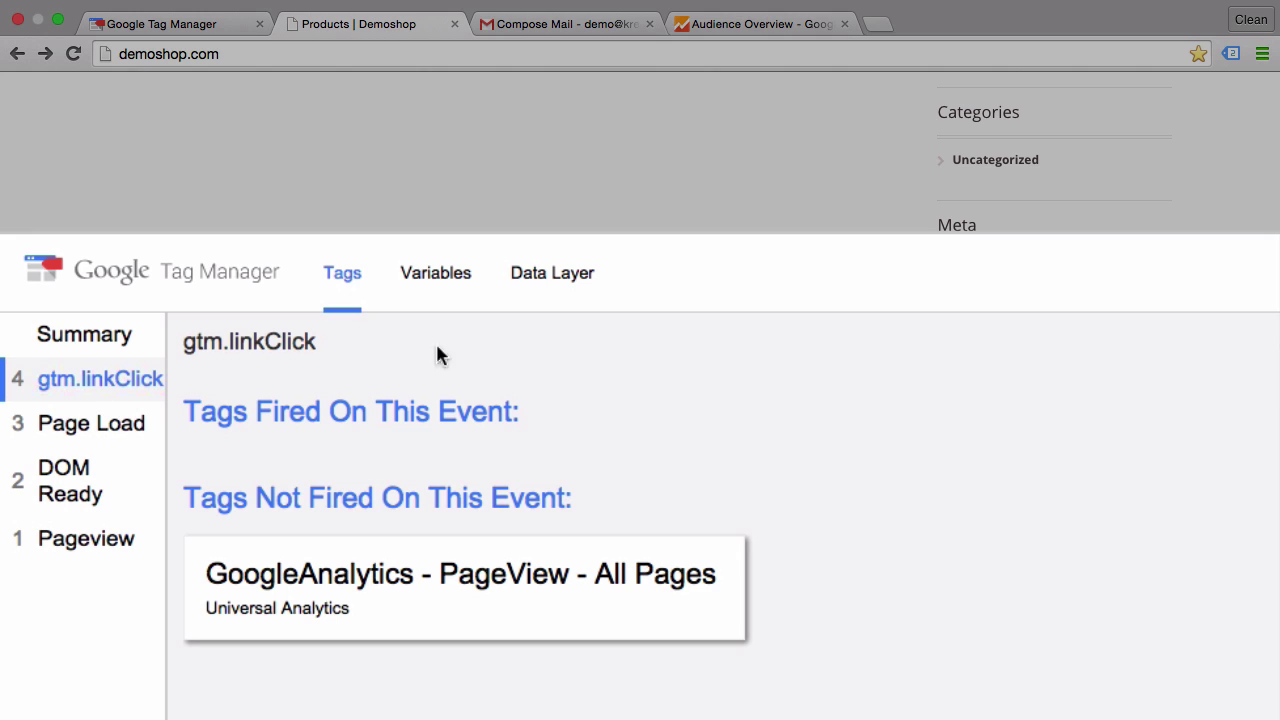
Examine the gtm.linkClick event's data layer message and its full list of variables in the debug pane.
{"action": "left_click", "coordinate": [562, 298]}
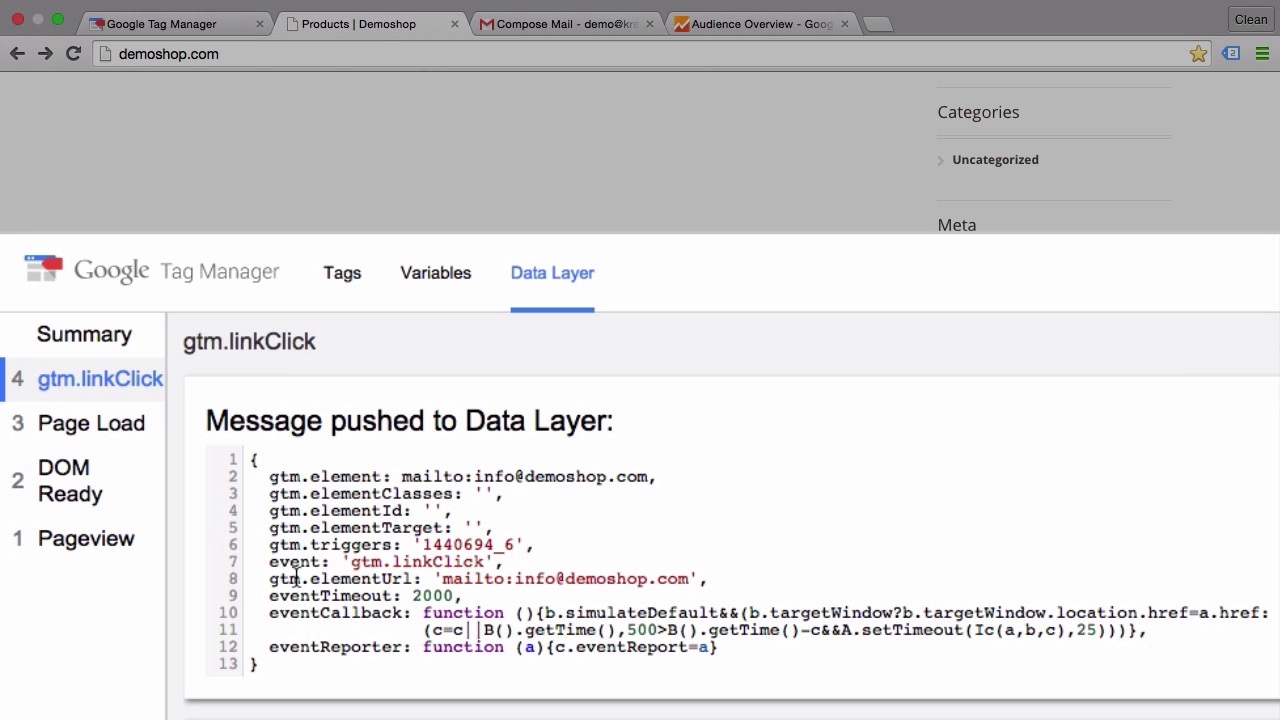
{"action": "left_click", "coordinate": [418, 283]}
{"action": "scroll", "coordinate": [336, 480], "scroll_direction": "down", "scroll_amount": 10}
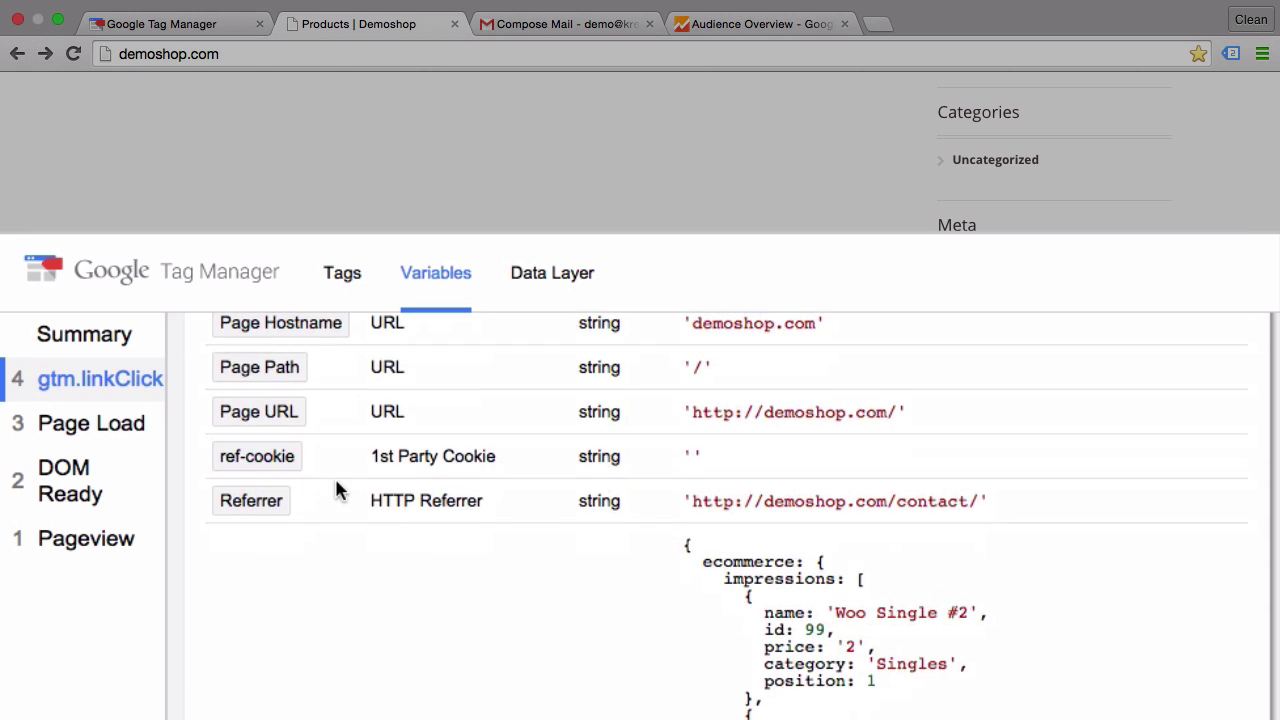
{"action": "scroll", "coordinate": [336, 490], "scroll_direction": "down", "scroll_amount": 5}
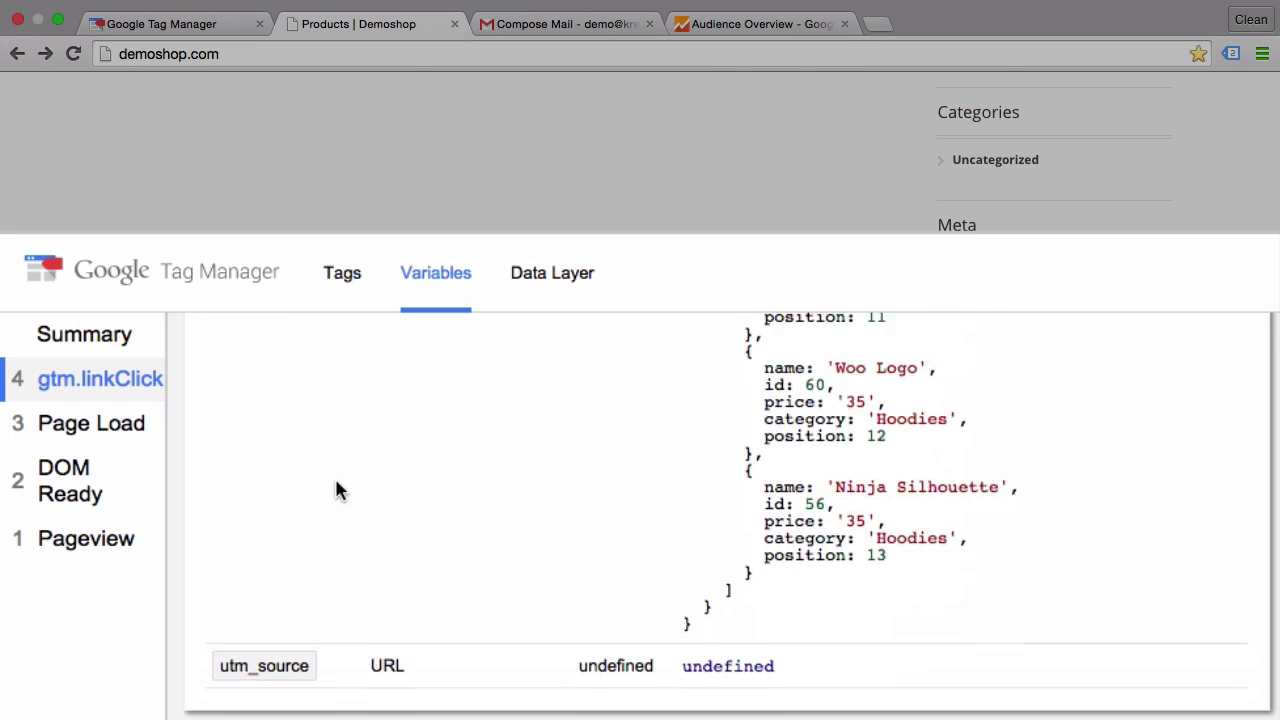
{"action": "scroll", "coordinate": [336, 490], "scroll_direction": "up", "scroll_amount": 20}
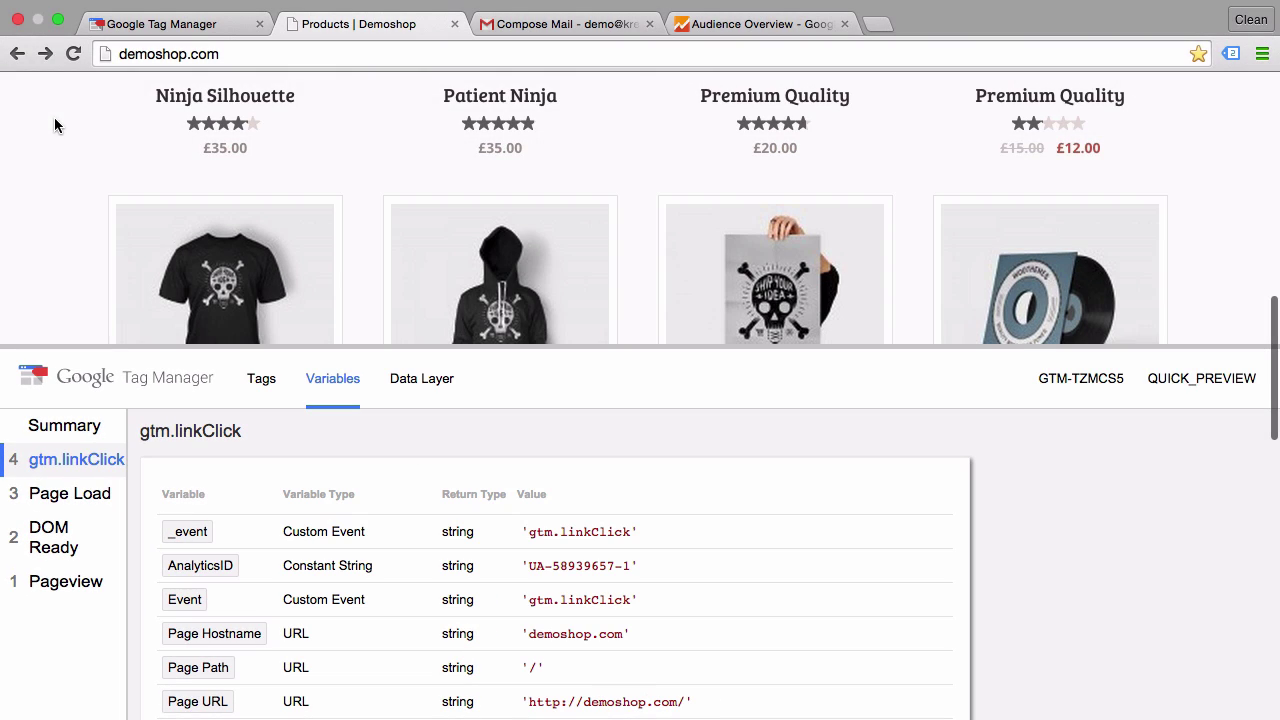
Enable the built-in variables Click Element, Click Classes, Click ID, Click Target, Click URL and Click Text in the Tag Manager container.
{"action": "left_click", "coordinate": [212, 30]}
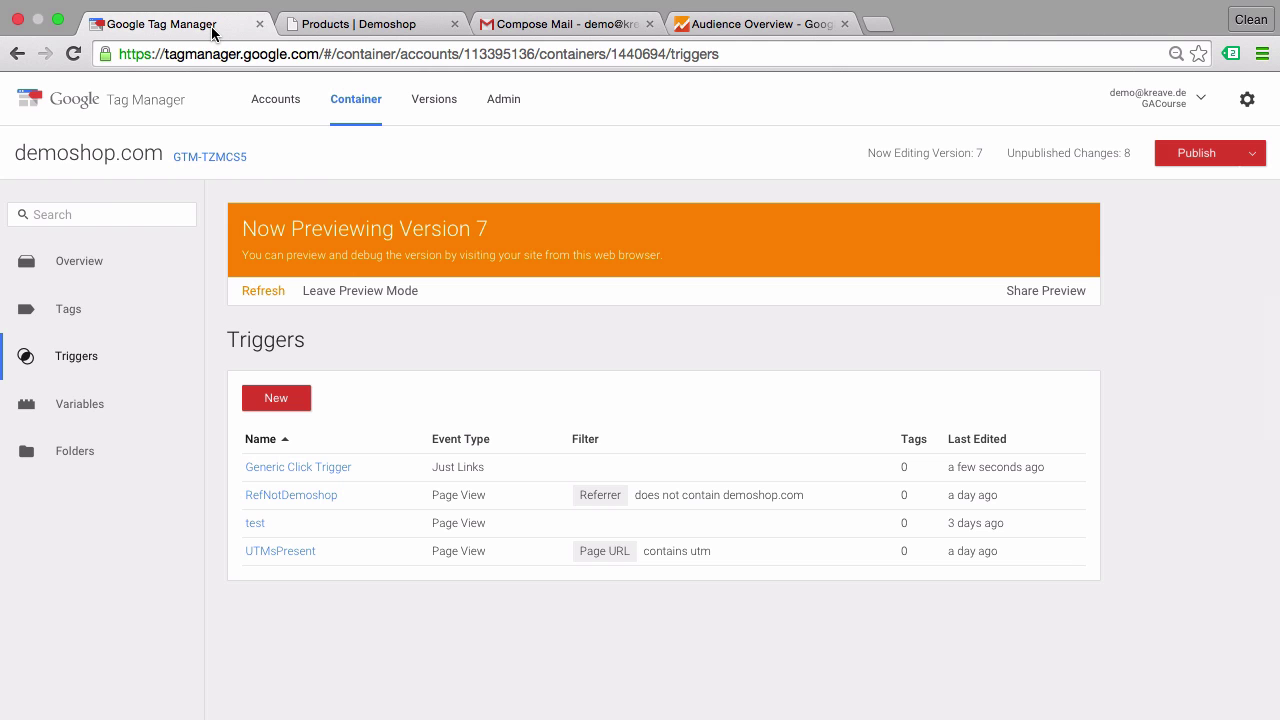
{"action": "left_click", "coordinate": [68, 400]}
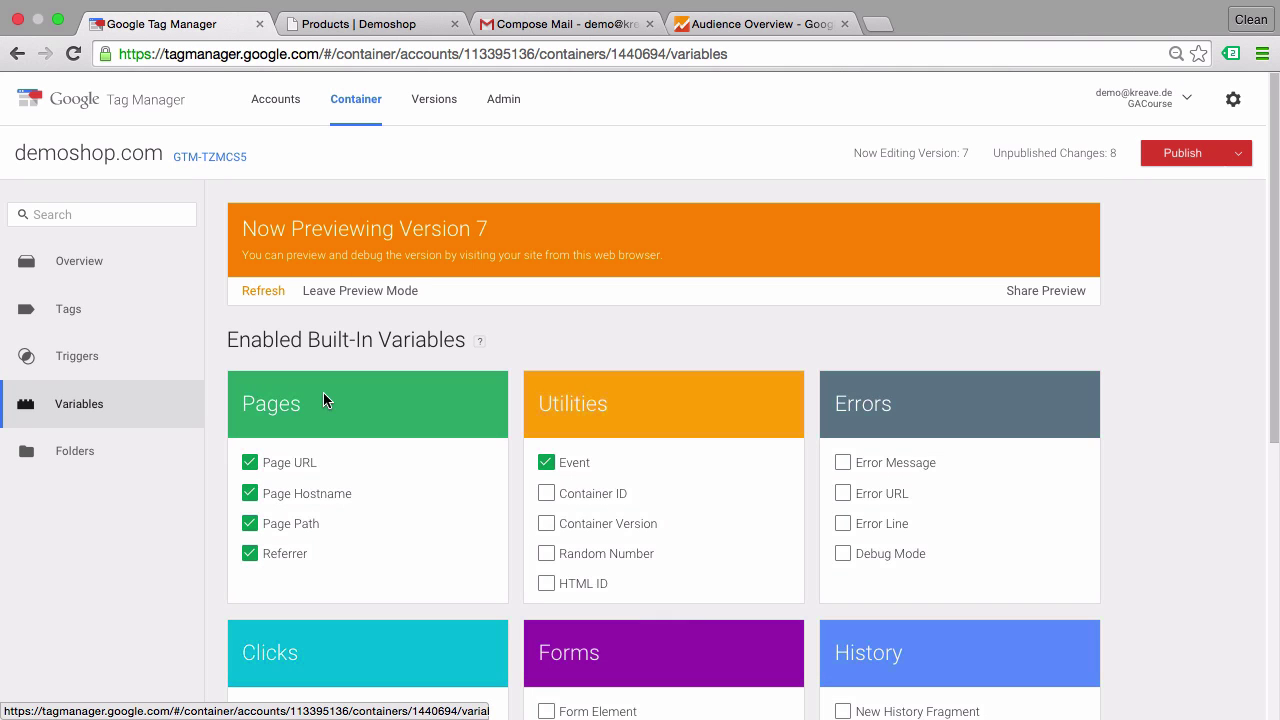
{"action": "scroll", "coordinate": [408, 405], "scroll_direction": "down", "scroll_amount": 3}
{"action": "scroll", "coordinate": [408, 405], "scroll_direction": "down", "scroll_amount": 2}
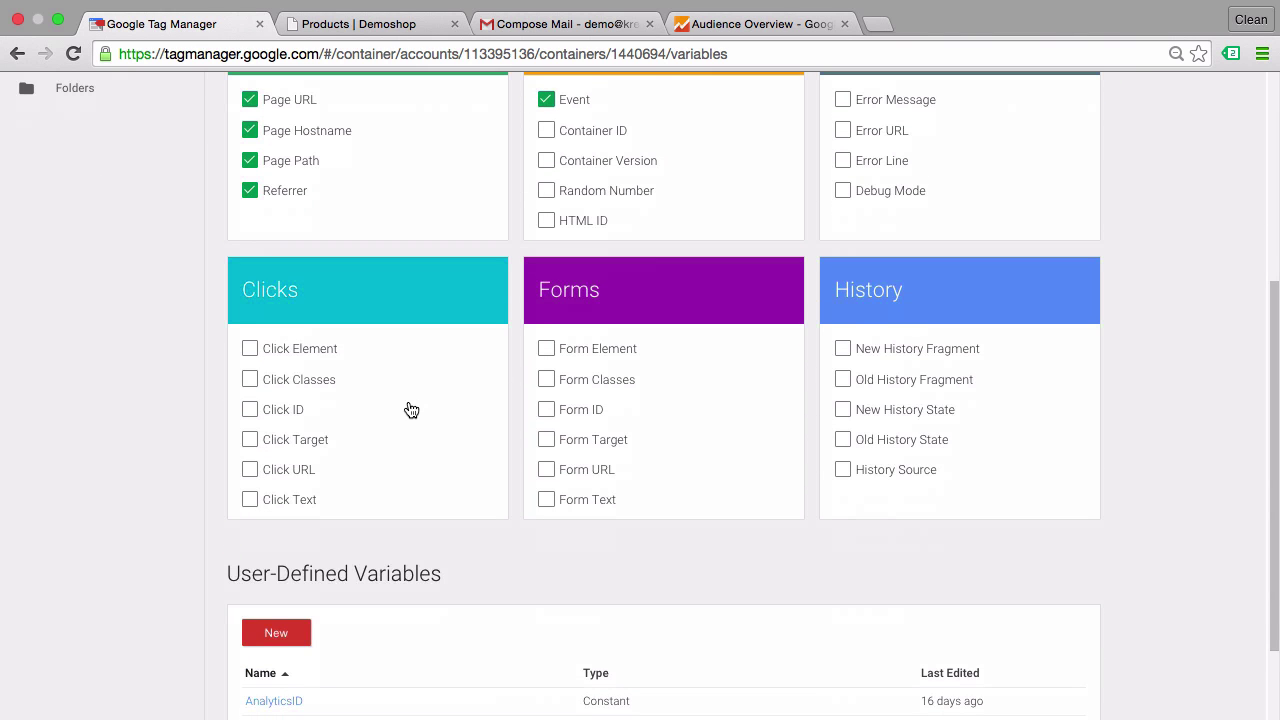
{"action": "left_click", "coordinate": [249, 351]}
{"action": "left_click", "coordinate": [250, 379]}
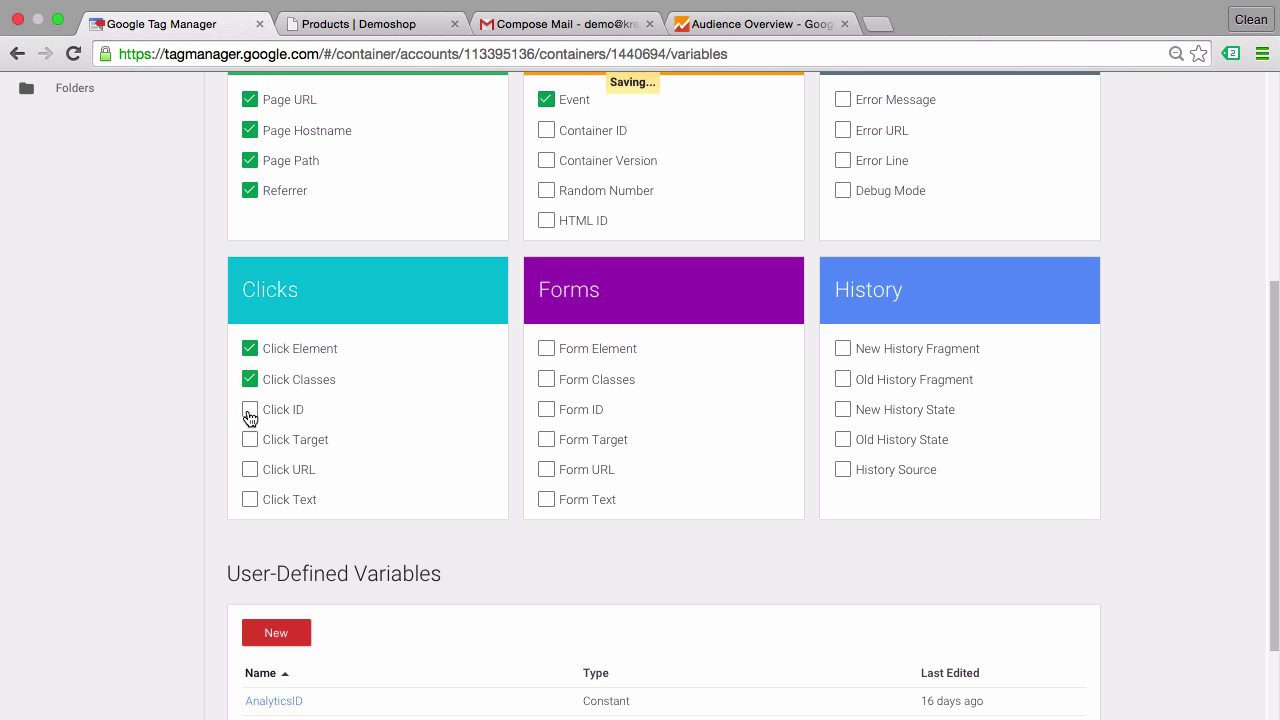
{"action": "left_click", "coordinate": [250, 410]}
{"action": "left_click", "coordinate": [250, 441]}
{"action": "left_click", "coordinate": [250, 470]}
{"action": "left_click", "coordinate": [250, 500]}
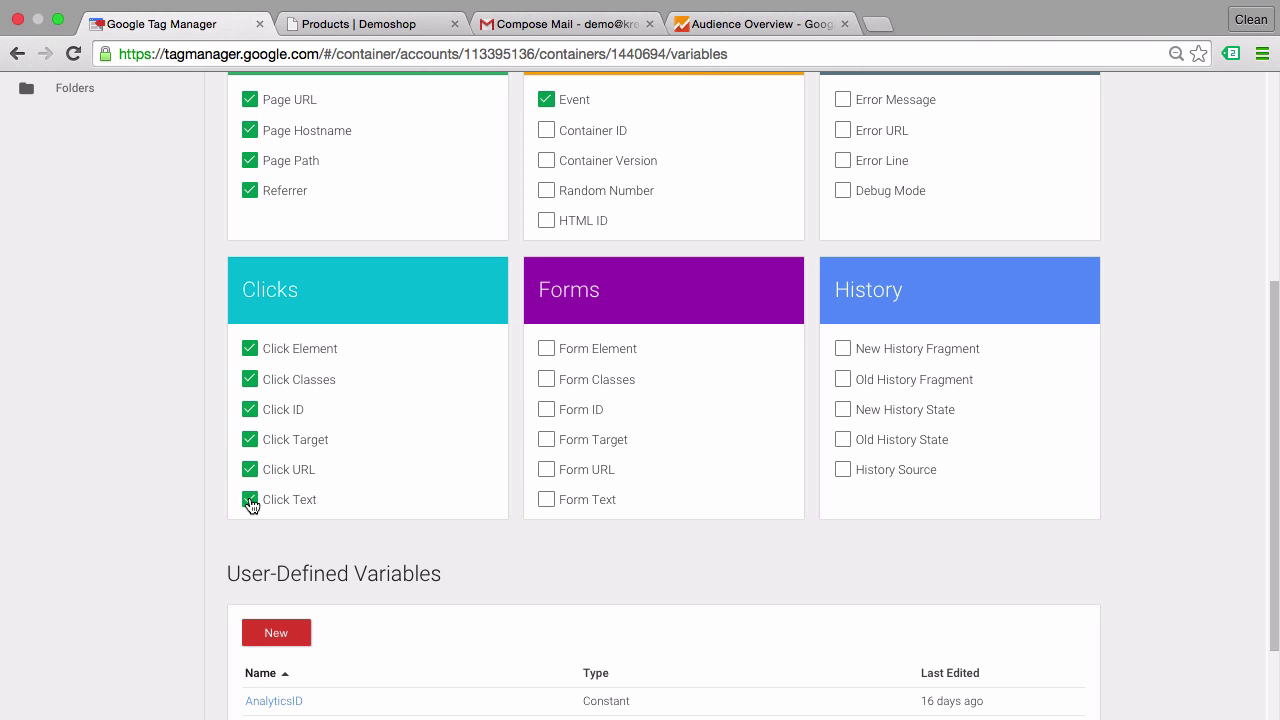
Refresh the container's preview version and reload the Demoshop page.
{"action": "scroll", "coordinate": [216, 509], "scroll_direction": "up", "scroll_amount": 5}
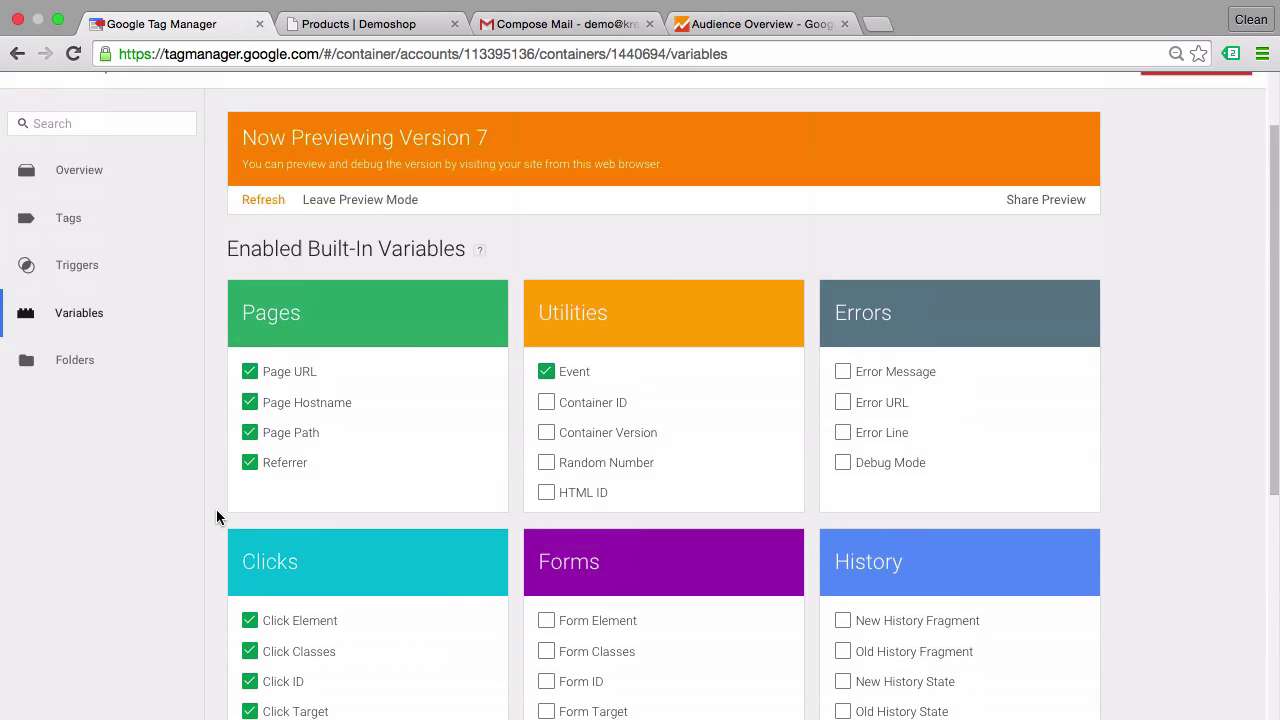
{"action": "left_click", "coordinate": [258, 299]}
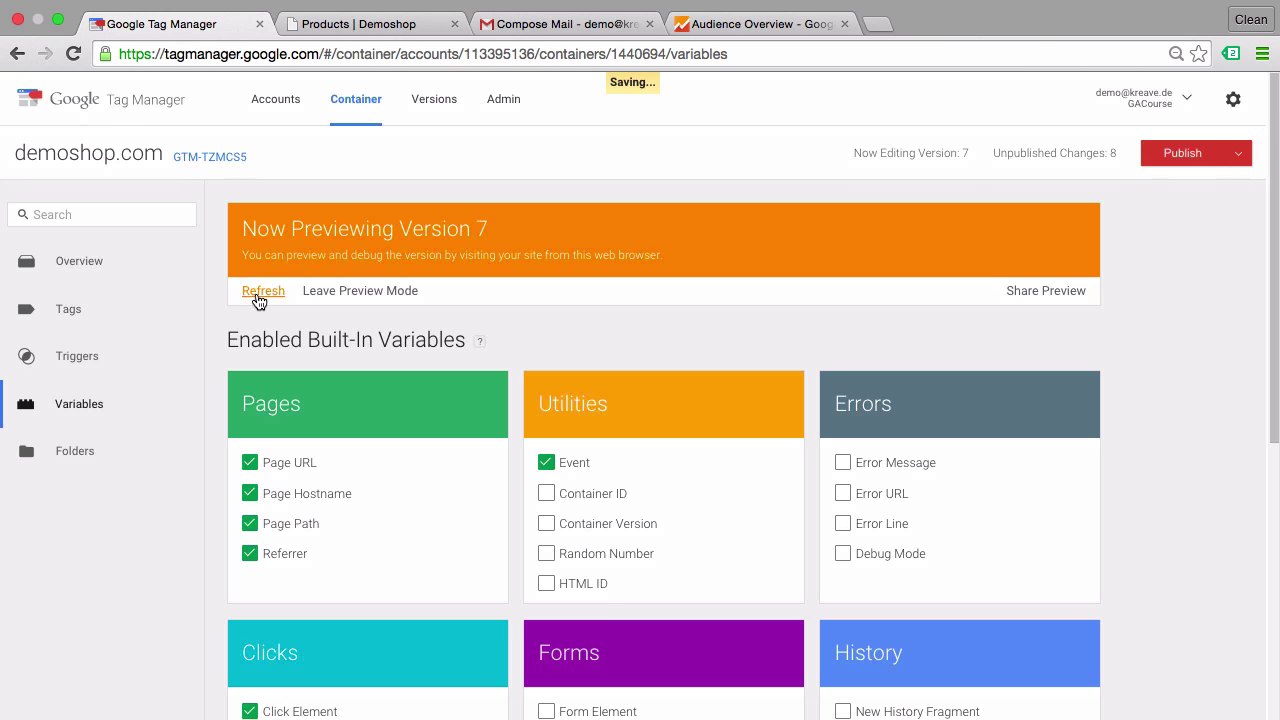
{"action": "left_click", "coordinate": [340, 28]}
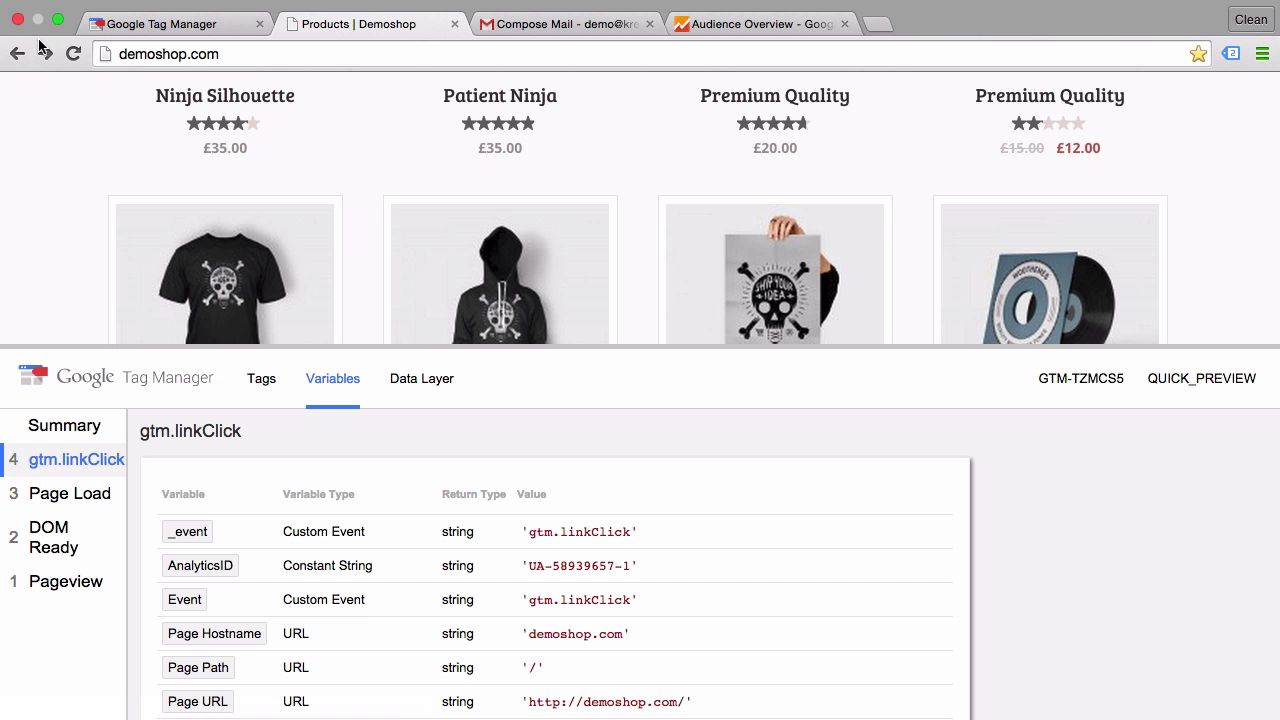
{"action": "left_click", "coordinate": [75, 53]}
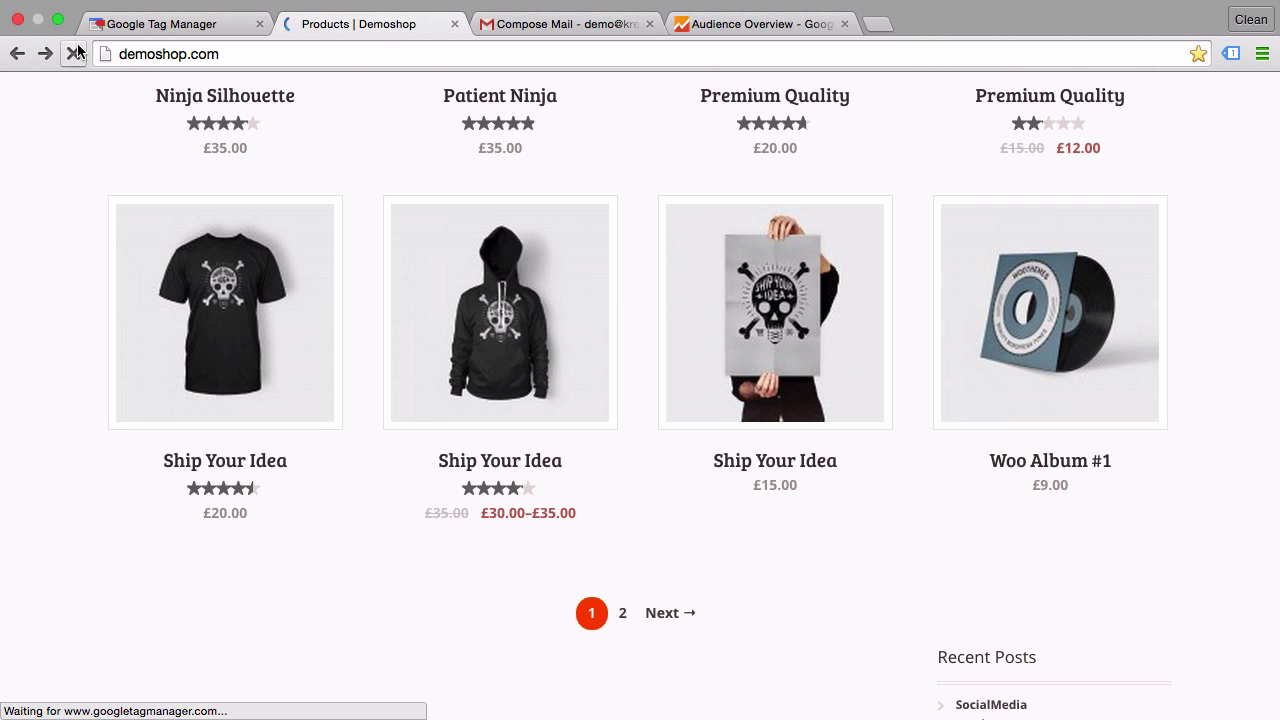
Test the footer's email link again and examine the click variables recorded for its gtm.linkClick event in the enlarged debug pane.
{"action": "scroll", "coordinate": [91, 217], "scroll_direction": "down", "scroll_amount": 15}
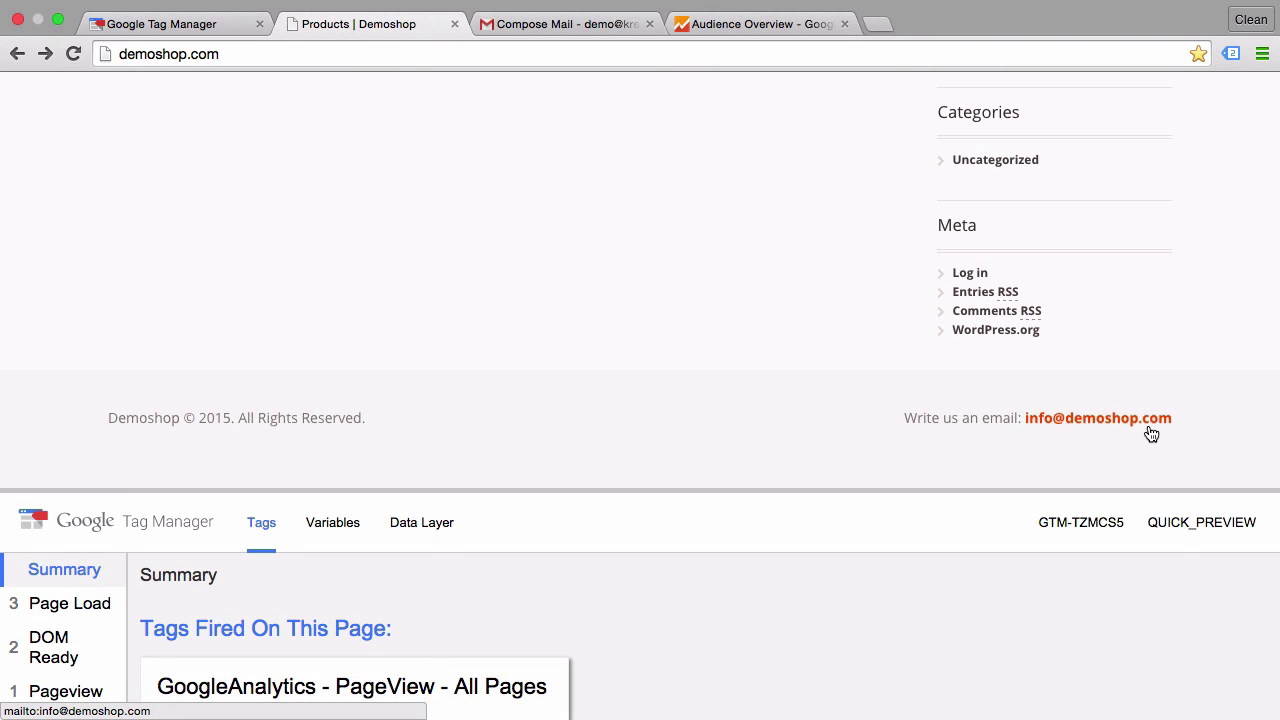
{"action": "left_click", "coordinate": [1150, 432]}
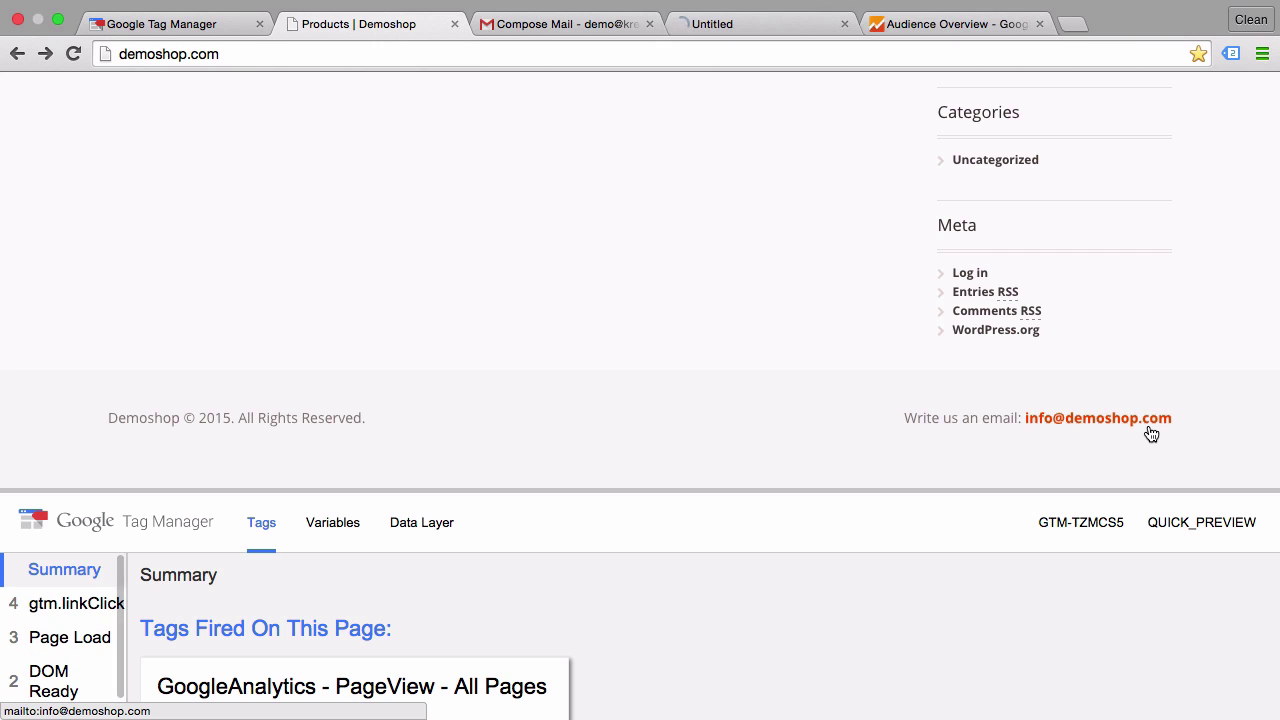
{"action": "left_click", "coordinate": [42, 608]}
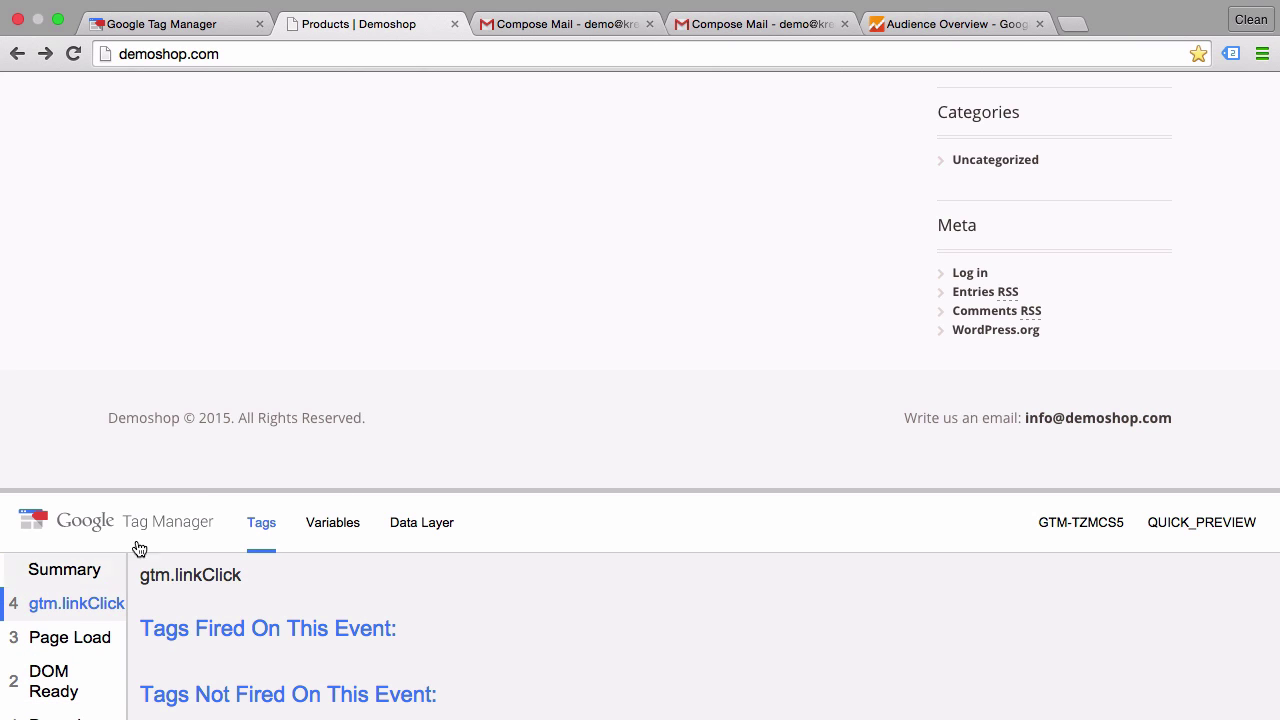
{"action": "left_click_drag", "start_coordinate": [189, 491], "coordinate": [194, 279]}
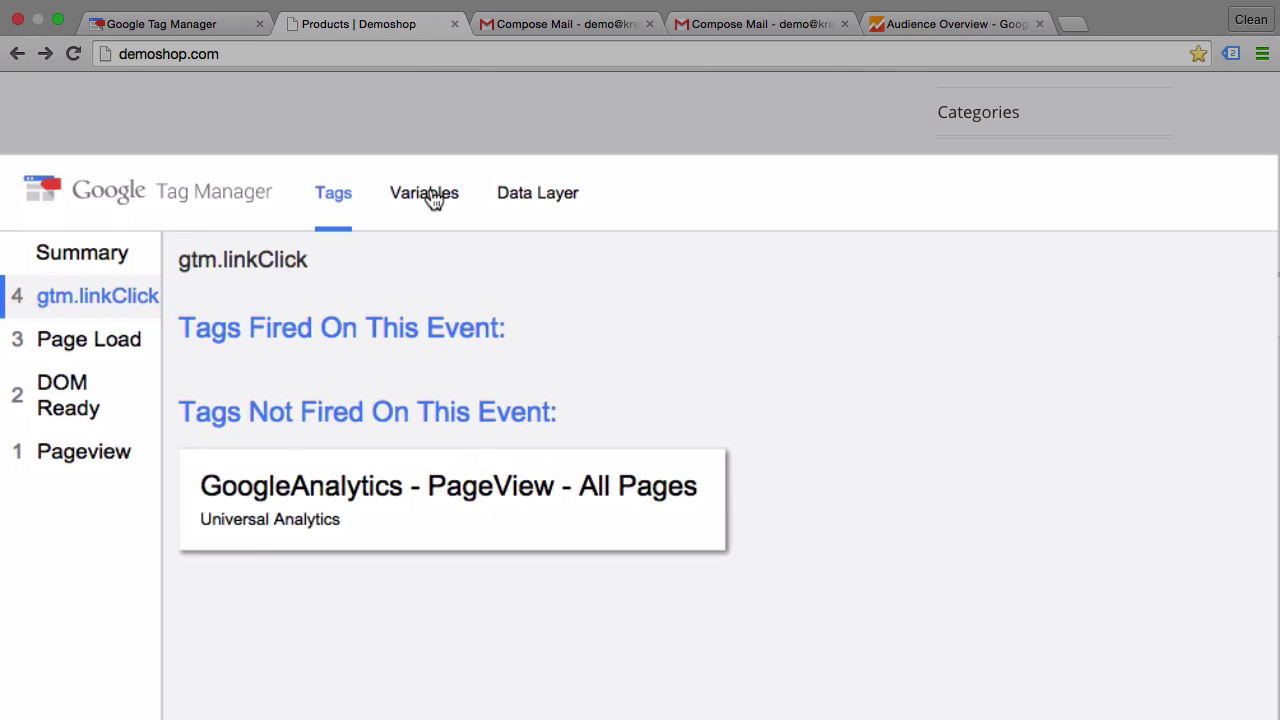
{"action": "left_click", "coordinate": [432, 200]}
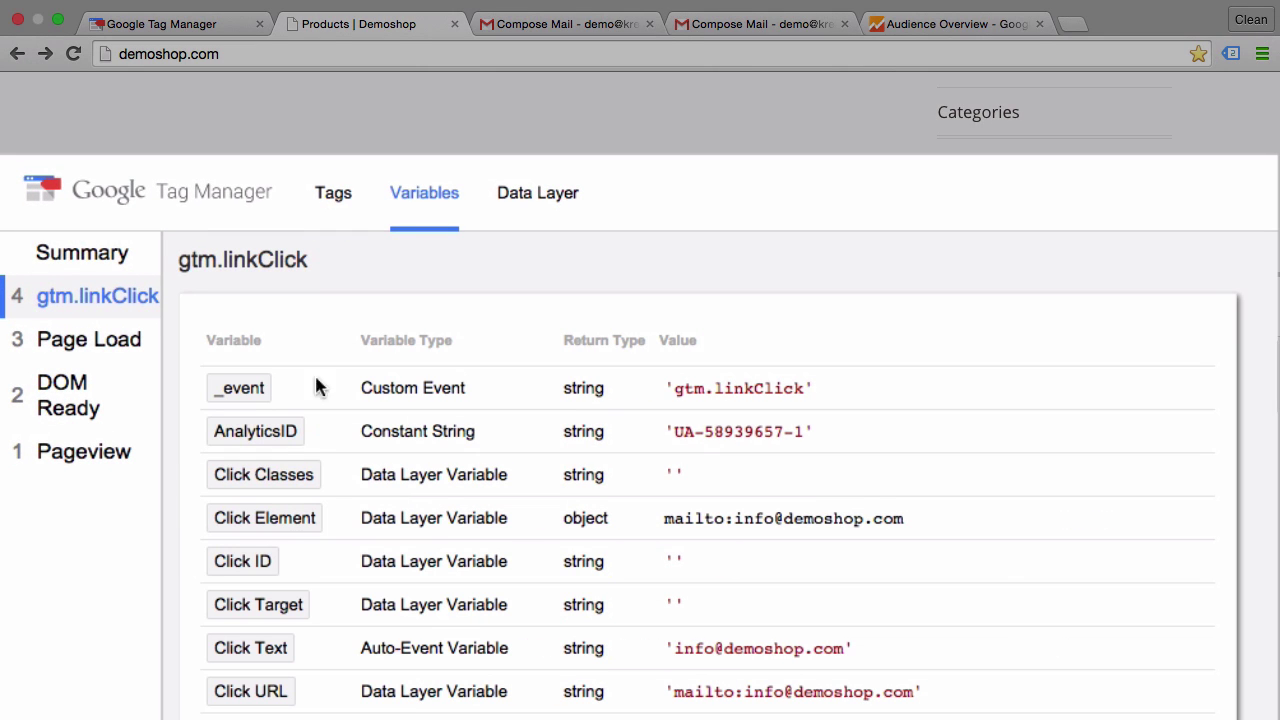
{"action": "scroll", "coordinate": [268, 551], "scroll_direction": "down", "scroll_amount": 1}
{"action": "scroll", "coordinate": [265, 550], "scroll_direction": "down", "scroll_amount": 2}
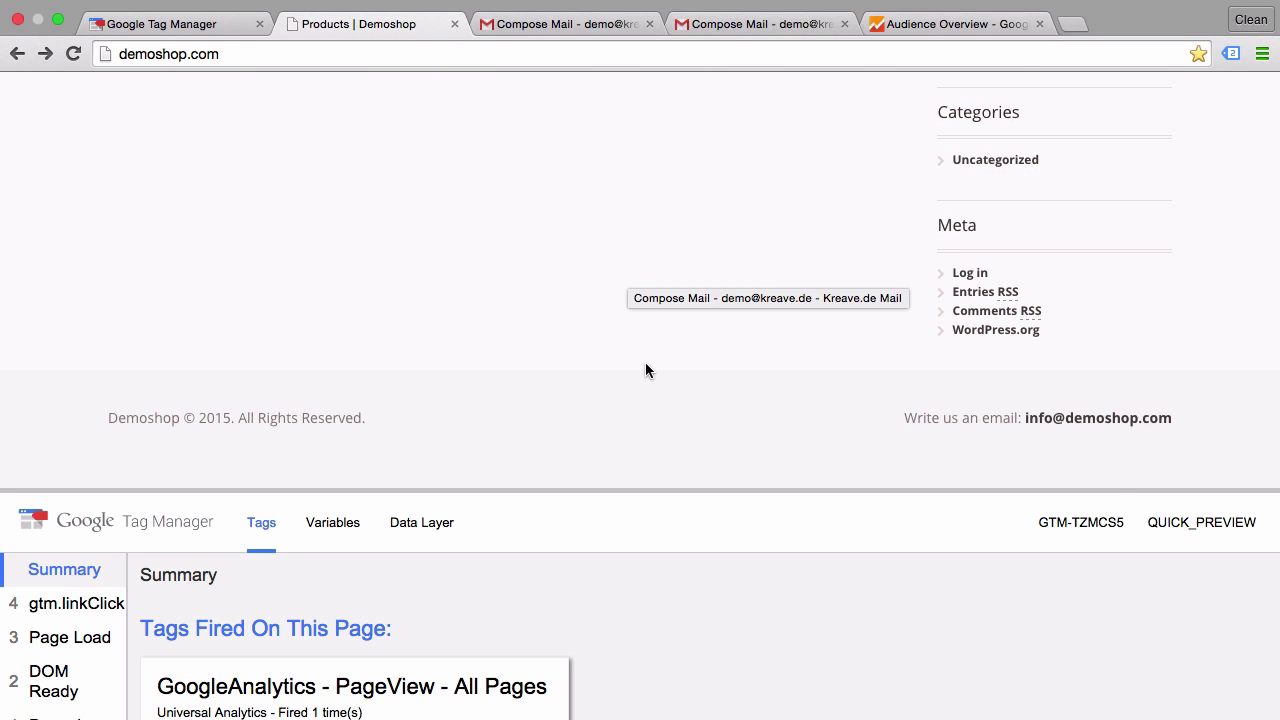
Open the WordPress.org link in a new tab and examine the variables of the latest gtm.linkClick event.
{"action": "scroll", "coordinate": [646, 371], "scroll_direction": "up", "scroll_amount": 1}
{"action": "scroll", "coordinate": [646, 371], "scroll_direction": "down", "scroll_amount": 1}
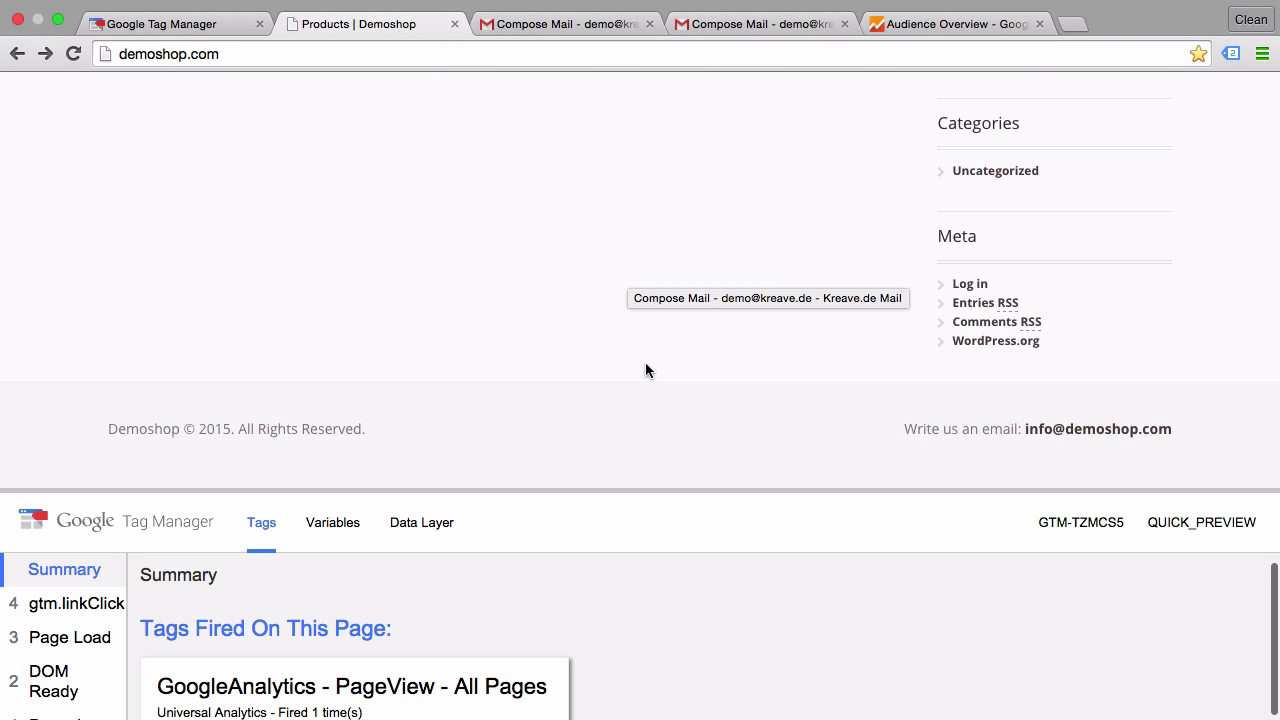
{"action": "left_click", "coordinate": [1028, 346]}
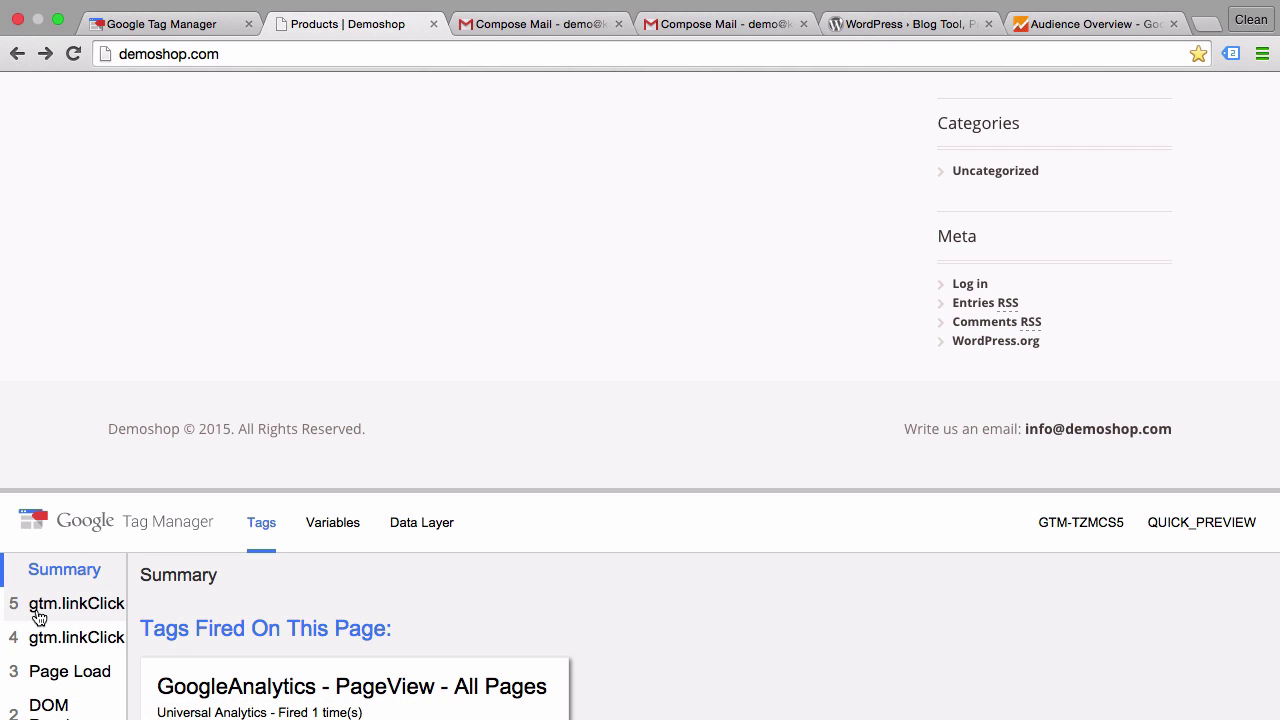
{"action": "left_click", "coordinate": [37, 612]}
{"action": "left_click", "coordinate": [350, 527]}
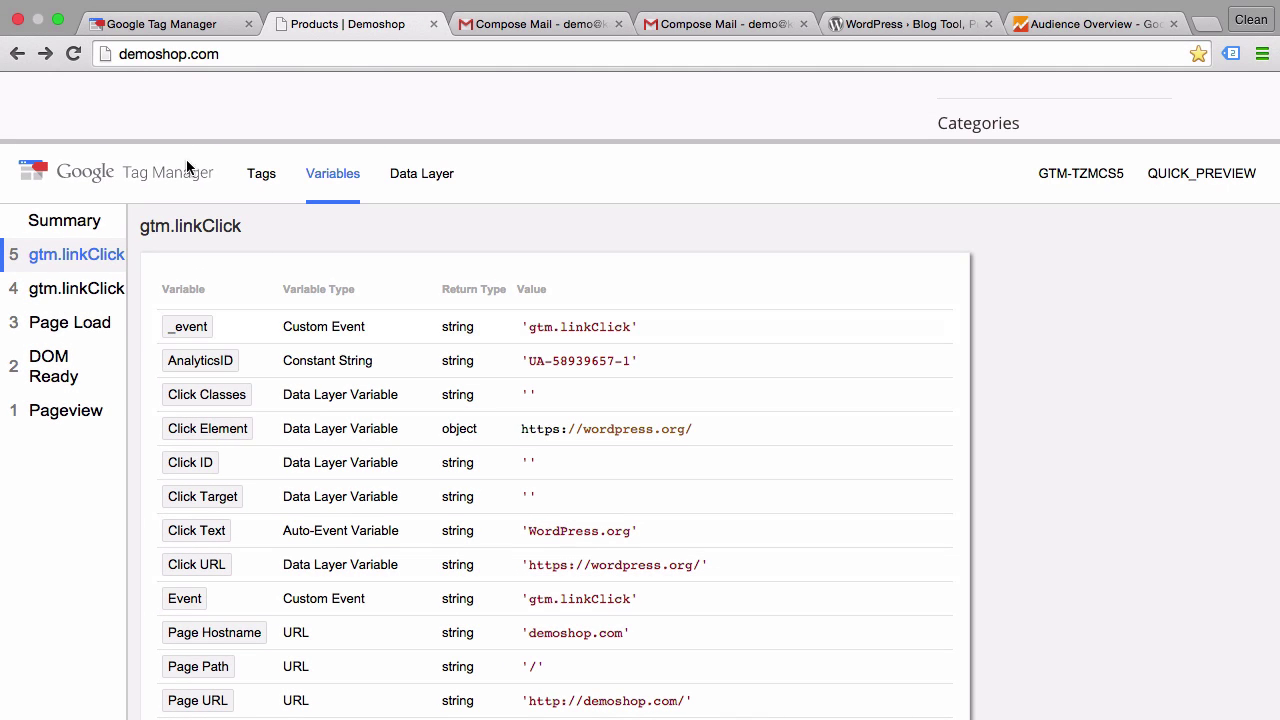
Open Generic Click Trigger in the Tag Manager container and rename it MailtoLink.
{"action": "left_click", "coordinate": [145, 24]}
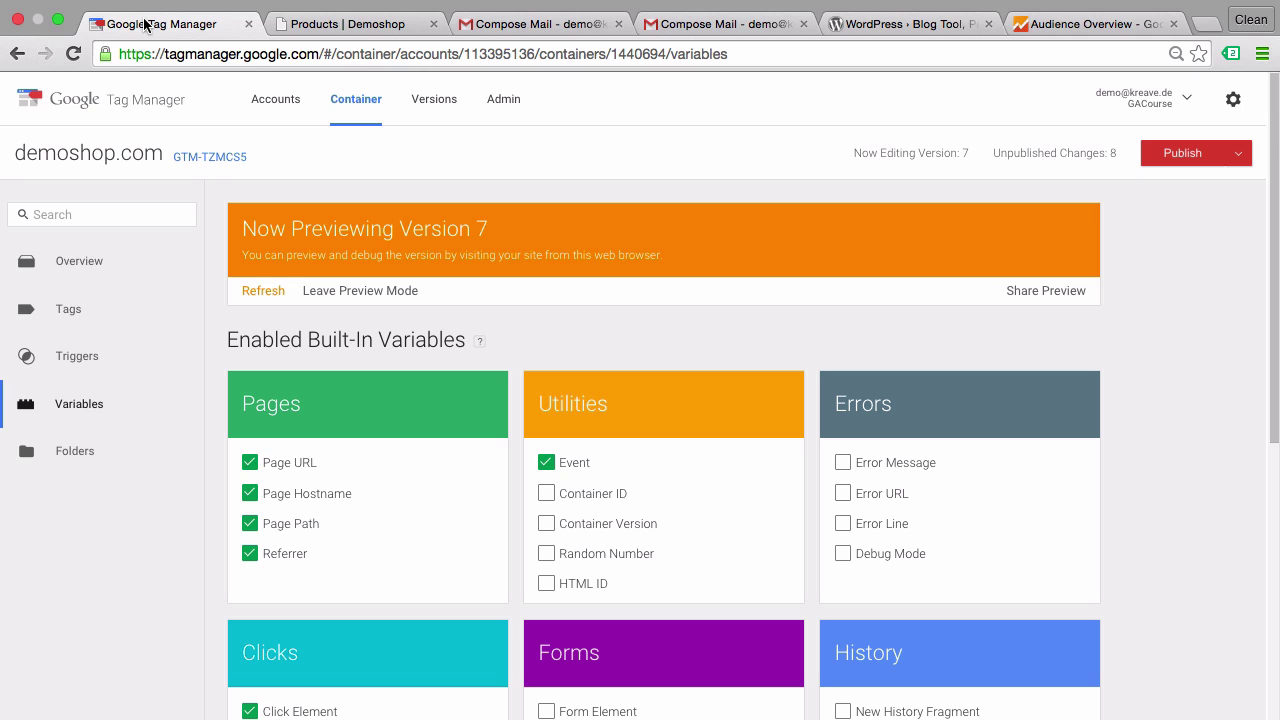
{"action": "left_click", "coordinate": [58, 358]}
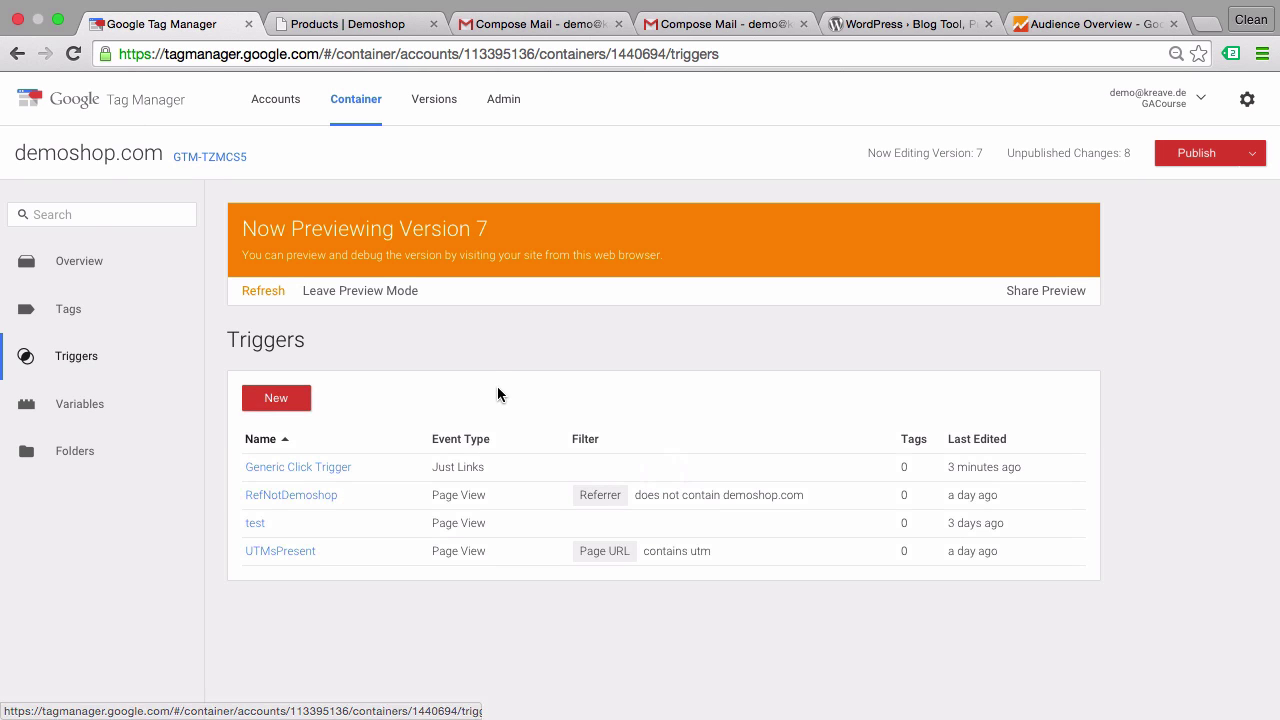
{"action": "left_click", "coordinate": [316, 468]}
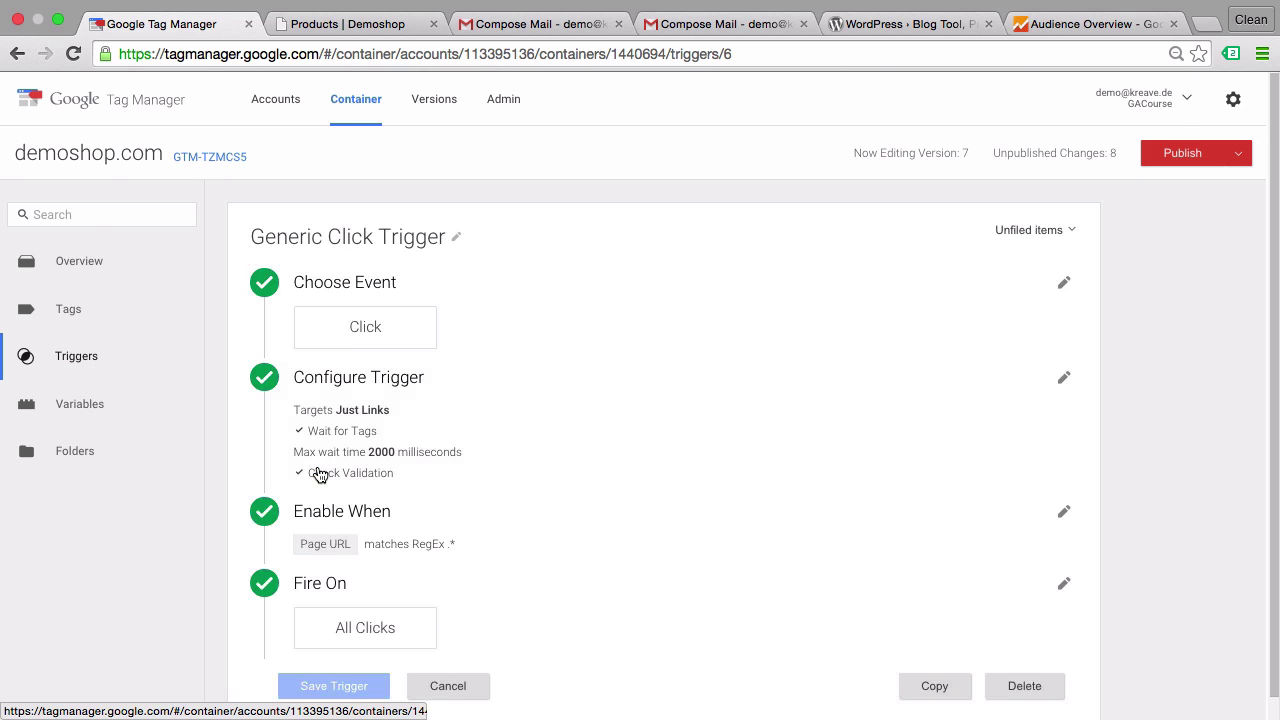
{"action": "left_click", "coordinate": [381, 242]}
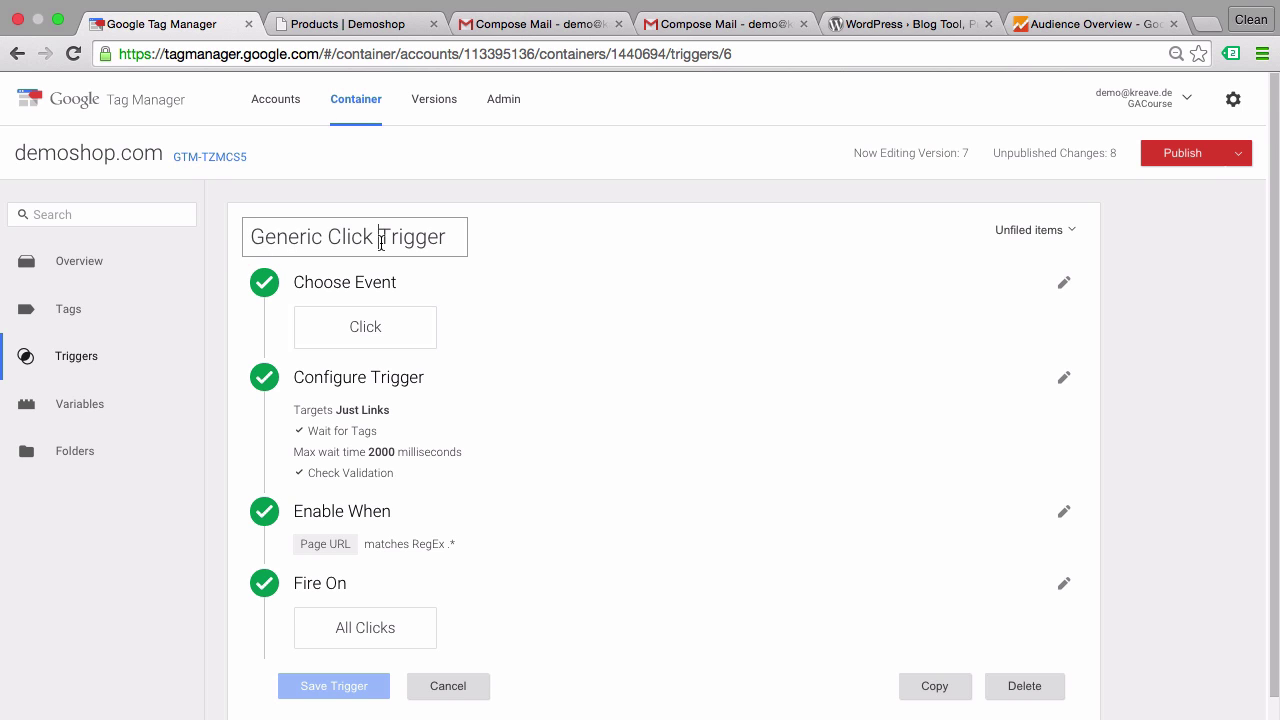
{"action": "left_click_drag", "start_coordinate": [377, 240], "coordinate": [215, 236]}
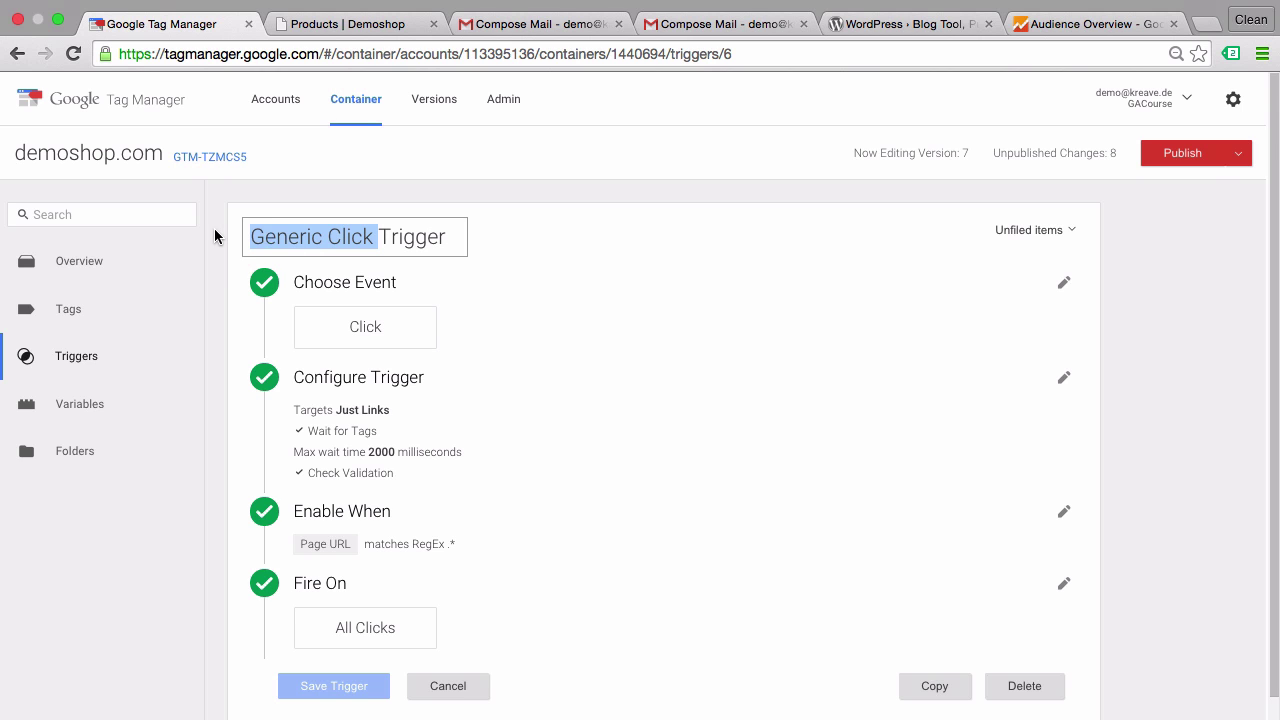
{"action": "type", "text": "M"}
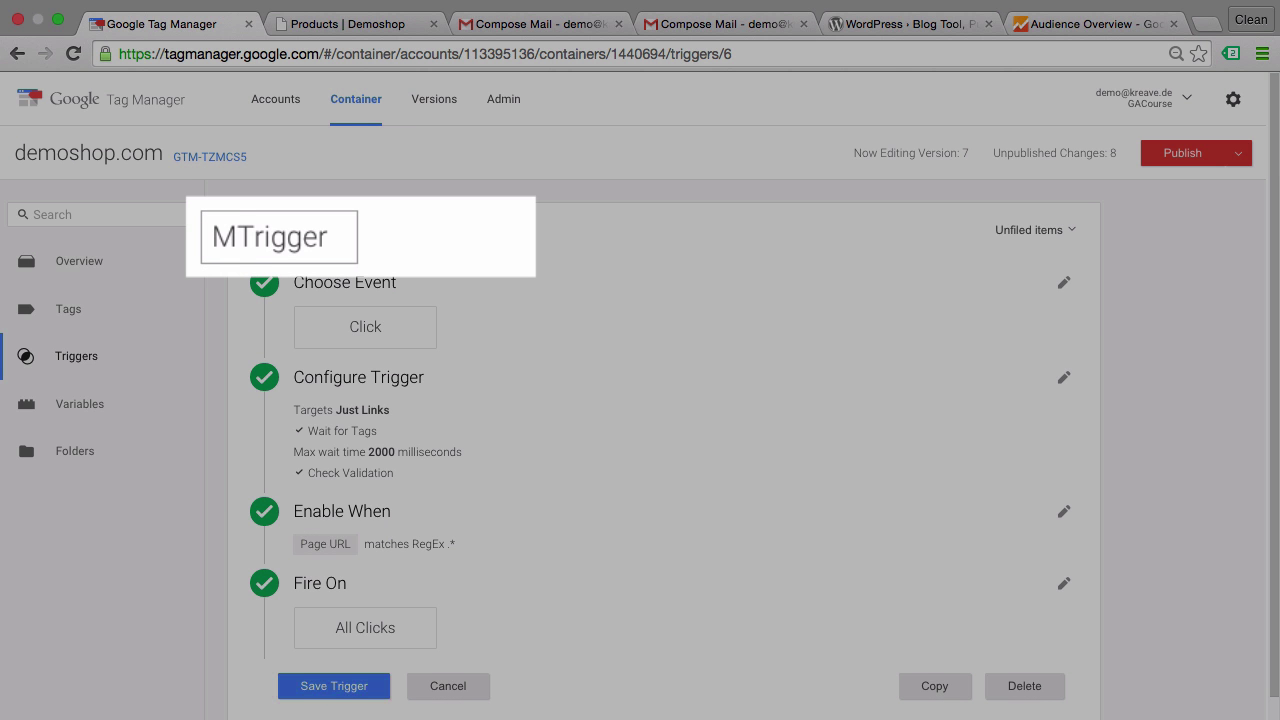
{"action": "type", "text": "ailto"}
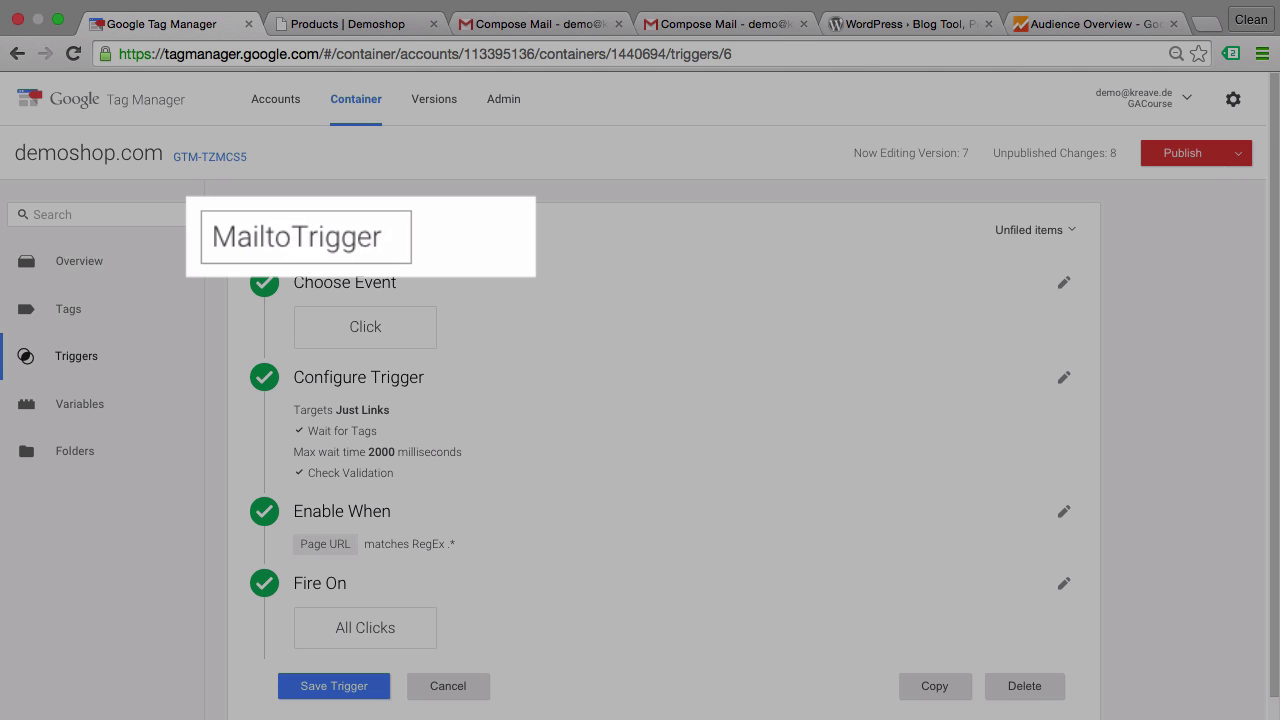
{"action": "type", "text": "Link"}
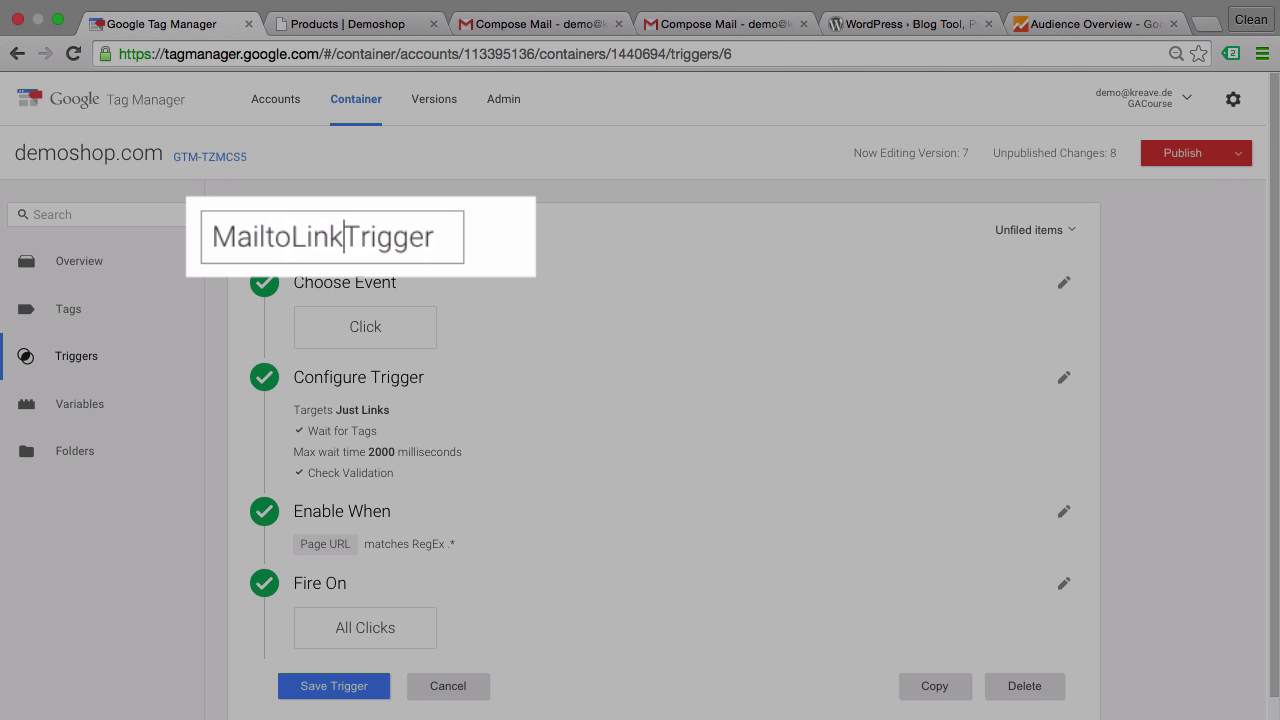
{"action": "key", "text": "shift+Right"}
{"action": "key", "text": "shift+Right"}
{"action": "key", "text": "shift+Right"}
{"action": "key", "text": "shift+Right"}
{"action": "key", "text": "shift+Right"}
{"action": "key", "text": "shift+Right"}
{"action": "key", "text": "shift+Right"}
{"action": "key", "text": "BackSpace"}
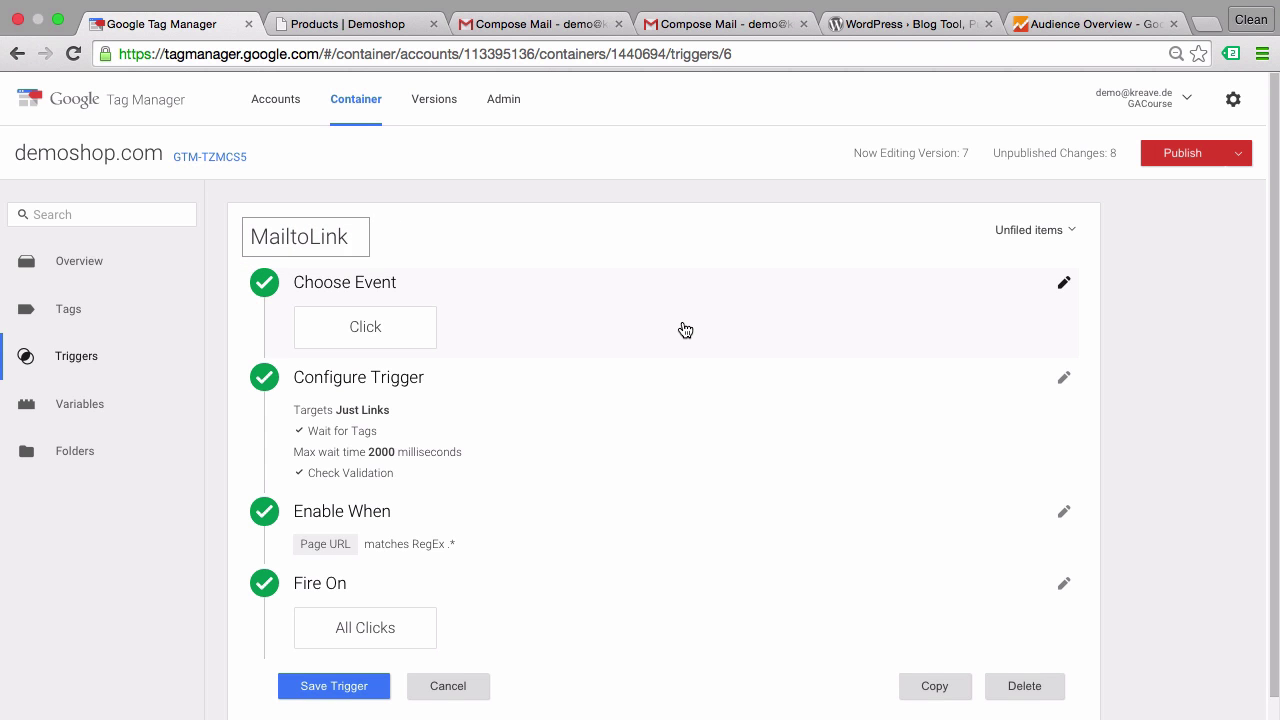
{"action": "key", "text": "Return"}
Restrict the MailtoLink trigger to some clicks where Click URL contains "mailto:" and save the trigger.
{"action": "scroll", "coordinate": [685, 330], "scroll_direction": "down", "scroll_amount": 1}
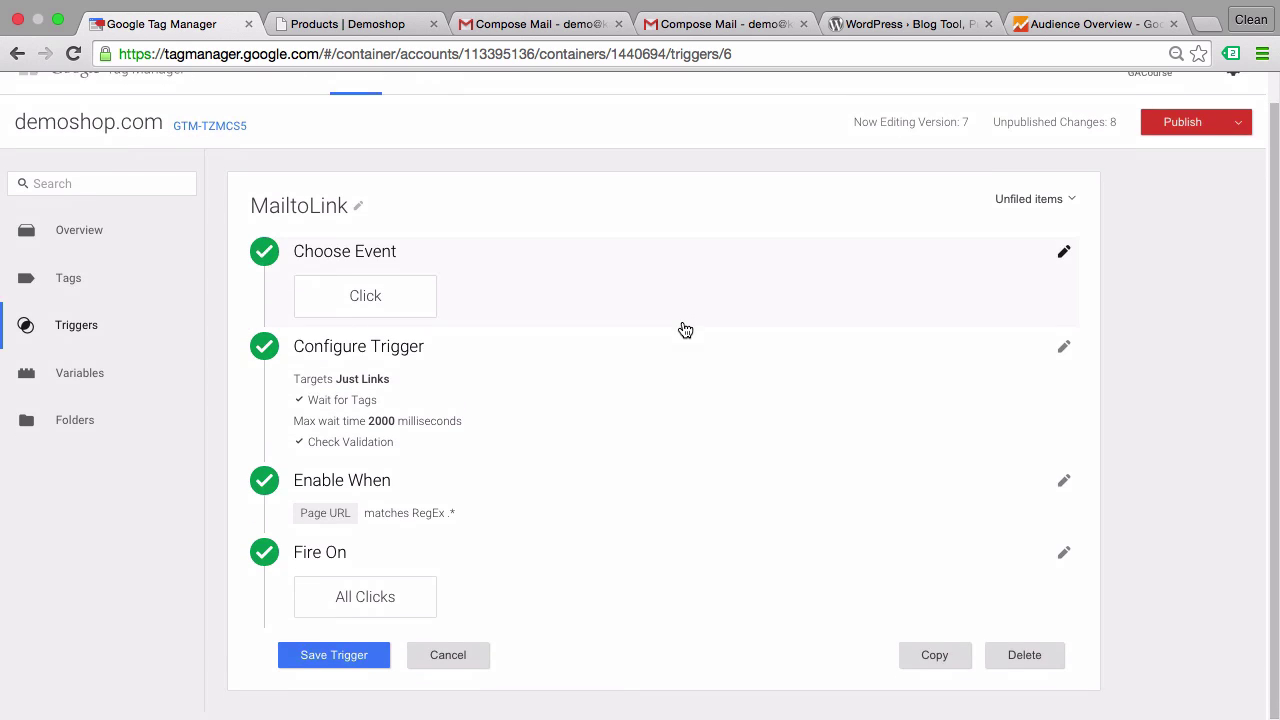
{"action": "left_click", "coordinate": [510, 577]}
{"action": "scroll", "coordinate": [602, 586], "scroll_direction": "down", "scroll_amount": 1}
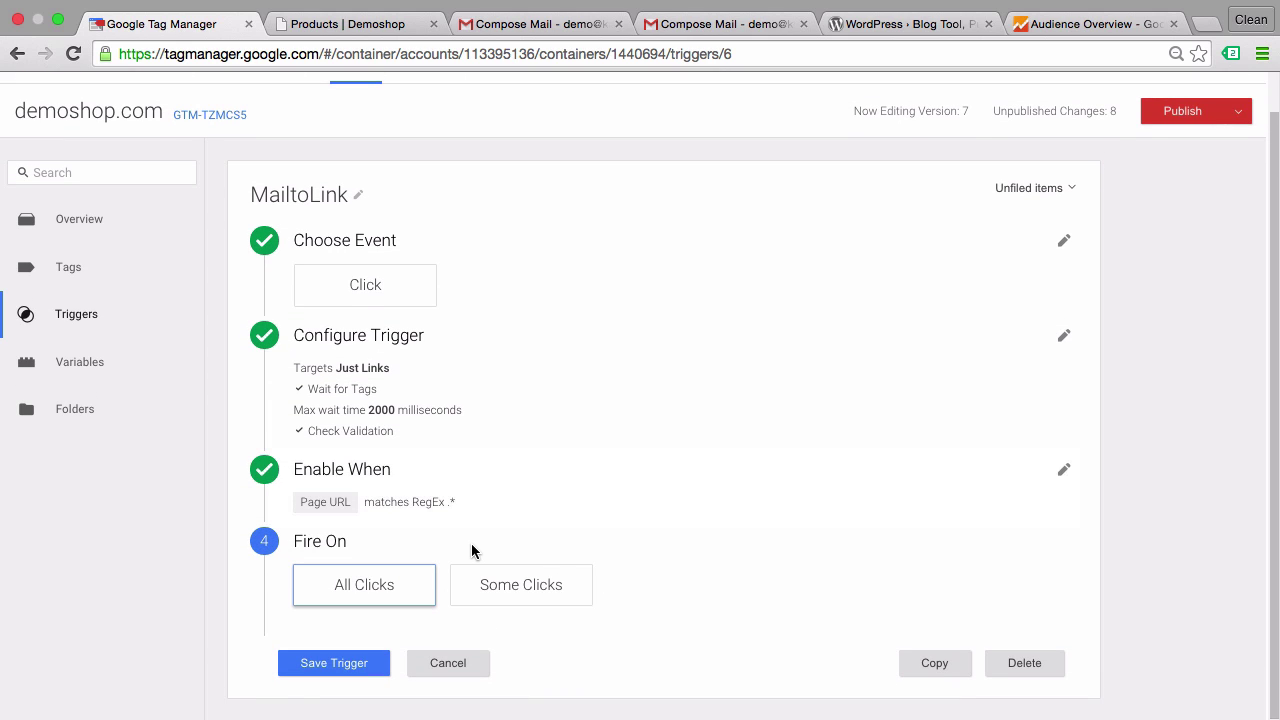
{"action": "left_click", "coordinate": [502, 594]}
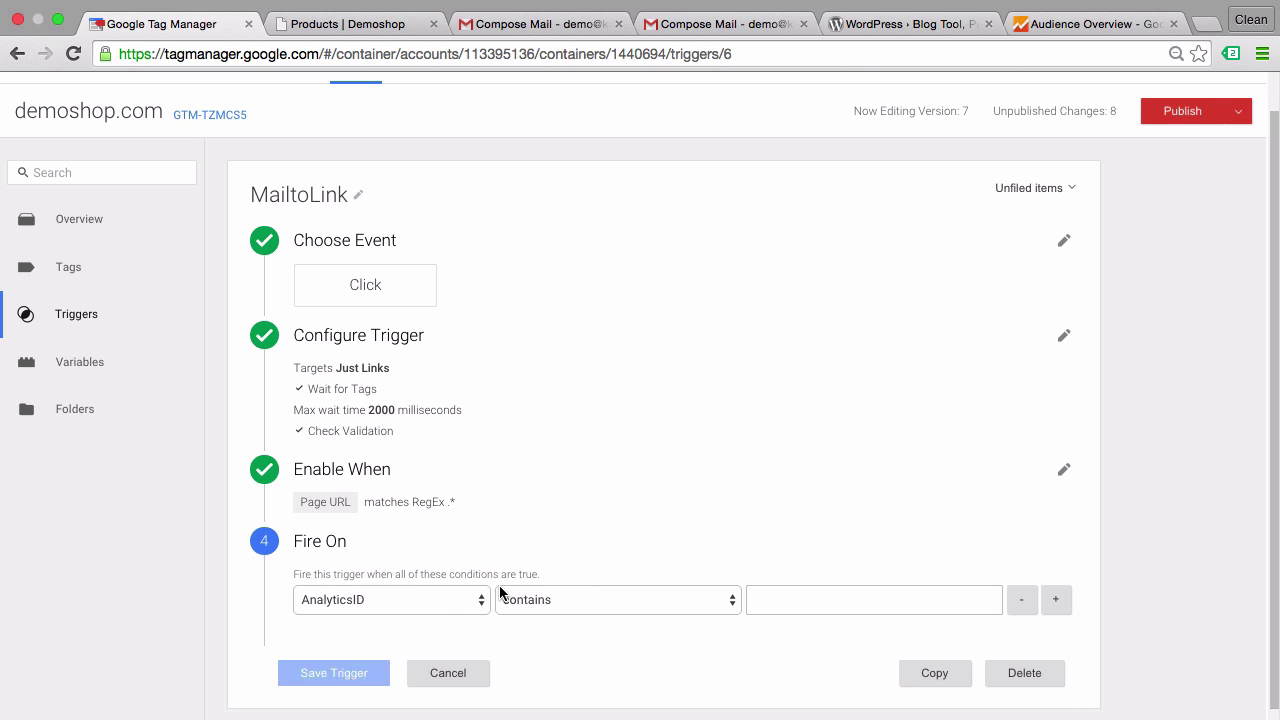
{"action": "left_click", "coordinate": [435, 604]}
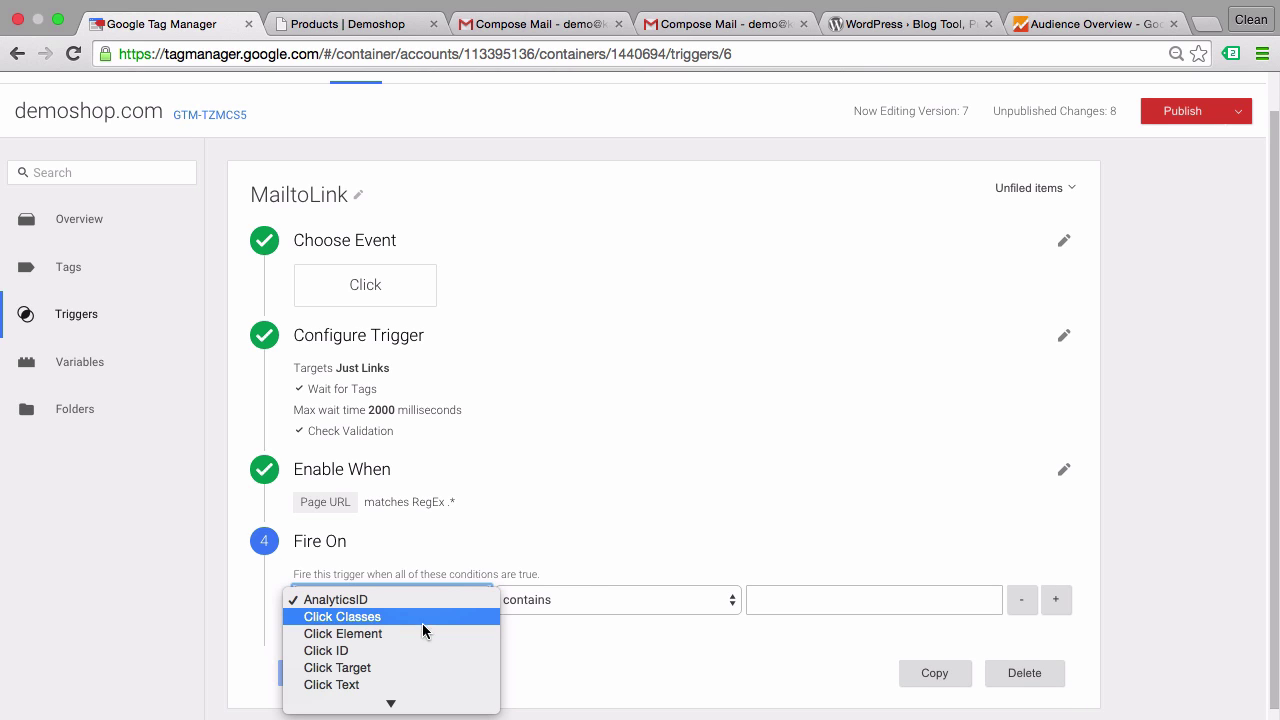
{"action": "mouse_move", "coordinate": [390, 704]}
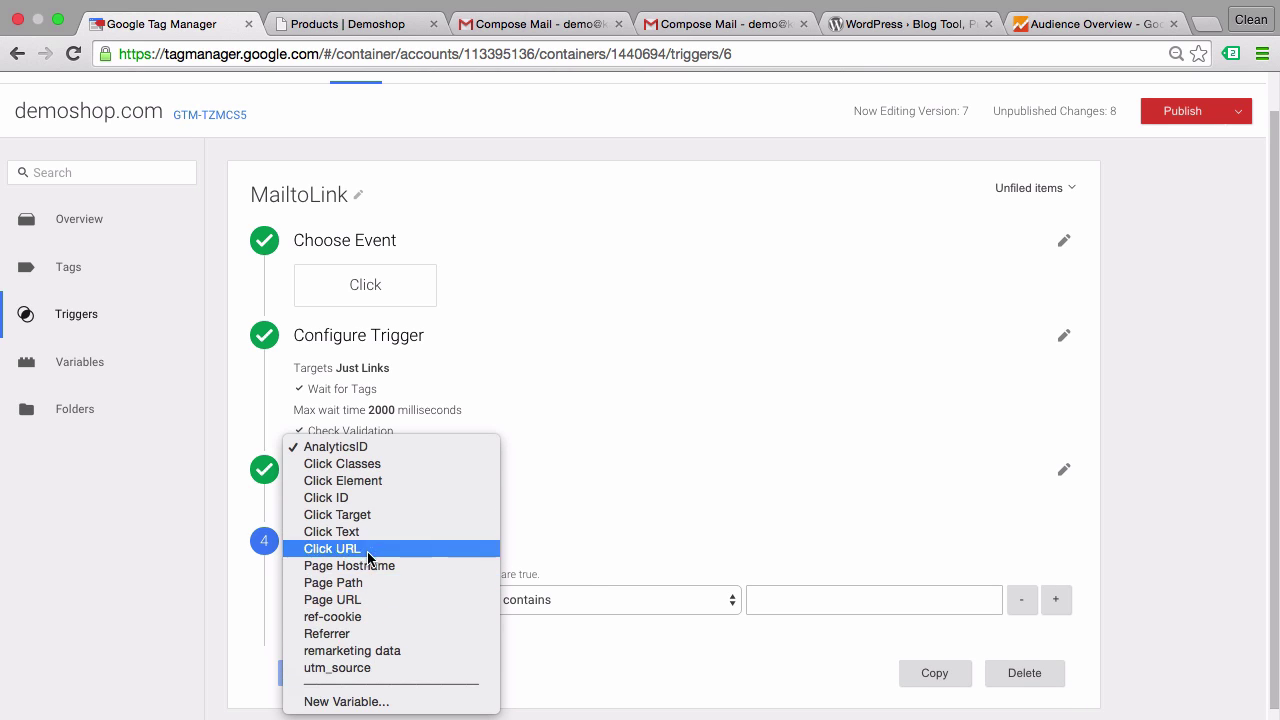
{"action": "left_click", "coordinate": [364, 548]}
{"action": "left_click", "coordinate": [870, 600]}
{"action": "type", "text": "mailto:"}
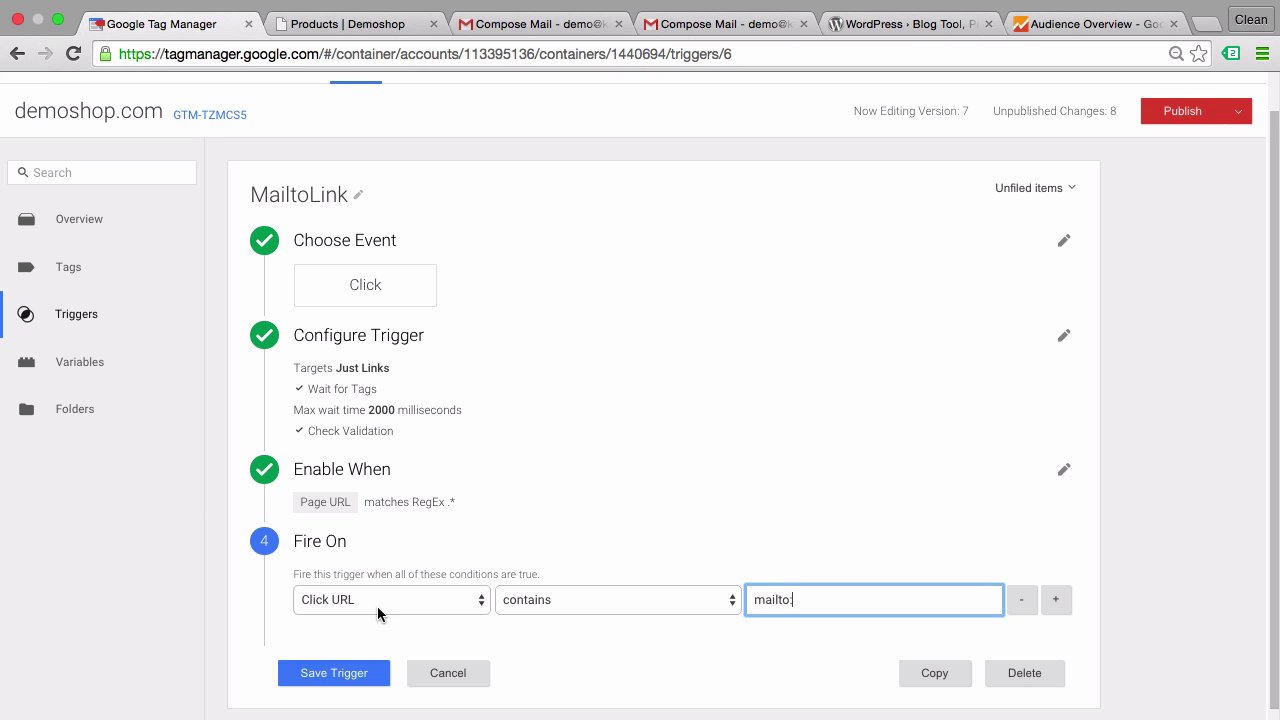
{"action": "left_click", "coordinate": [310, 676]}
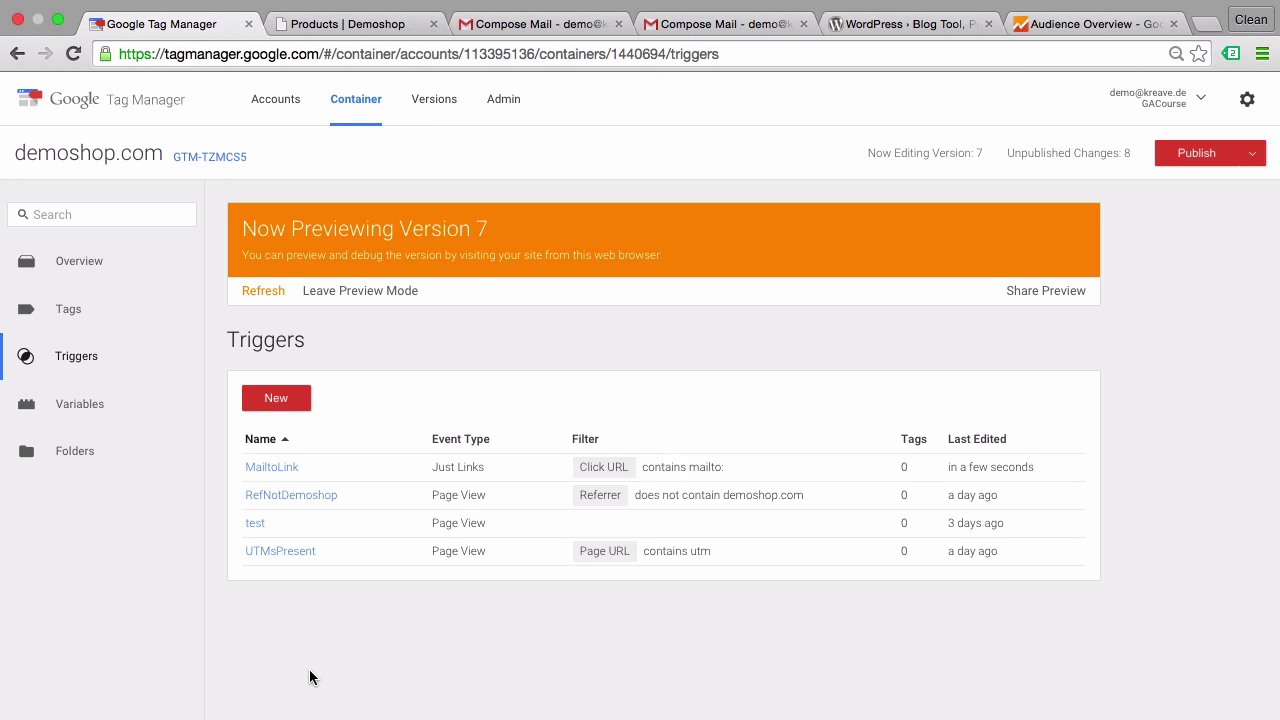
Start a new tag in the container and name it "GoogleAnalytics - Event - Mailto".
{"action": "left_click", "coordinate": [80, 312]}
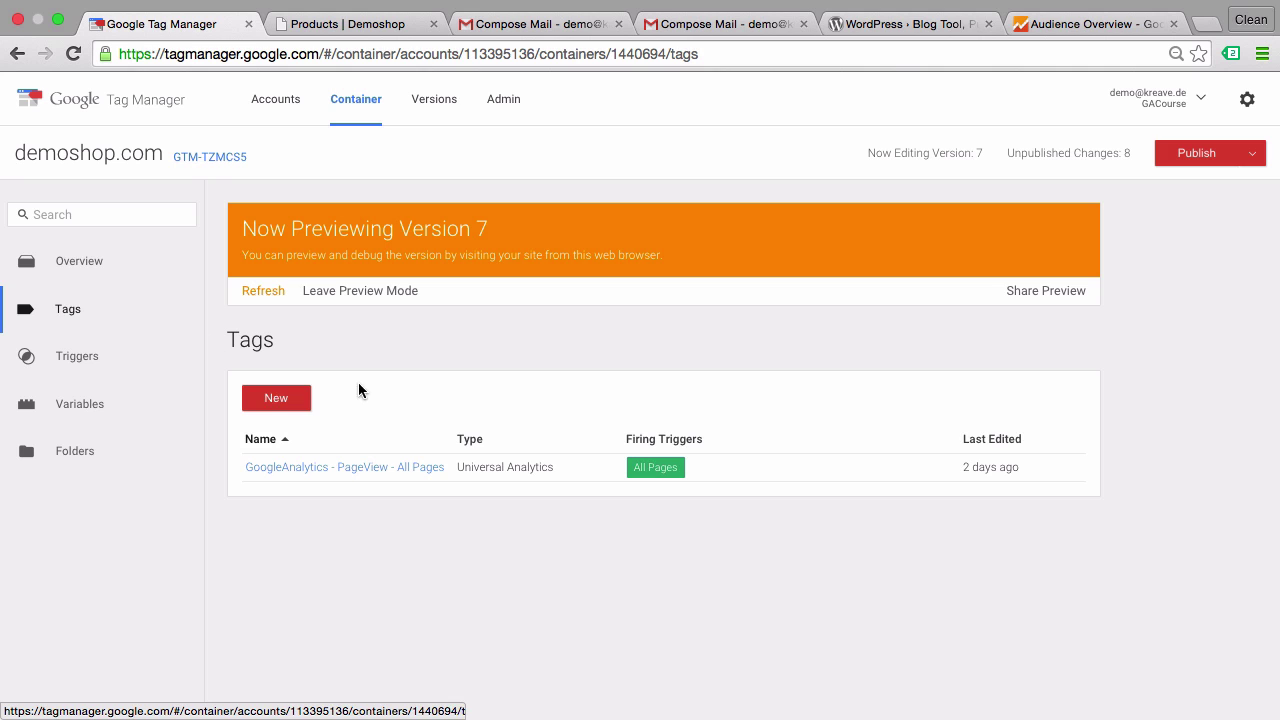
{"action": "left_click", "coordinate": [280, 399]}
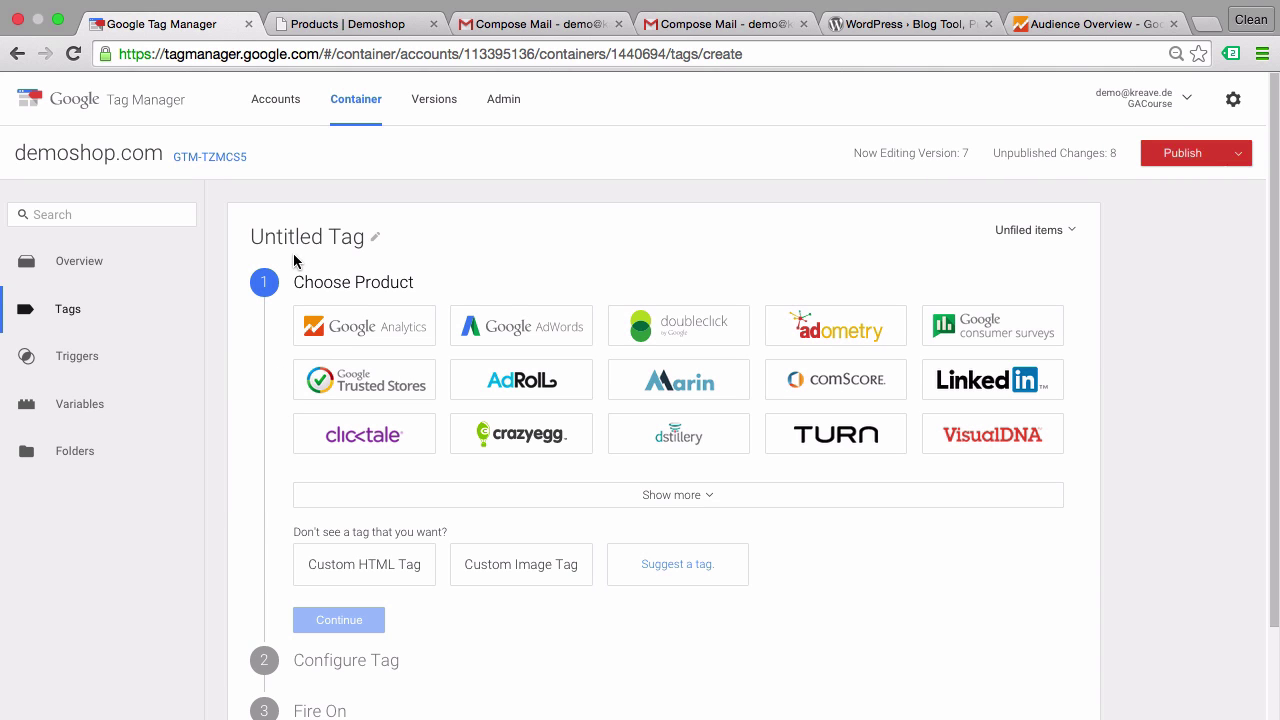
{"action": "left_click", "coordinate": [300, 226]}
{"action": "type", "text": "G"}
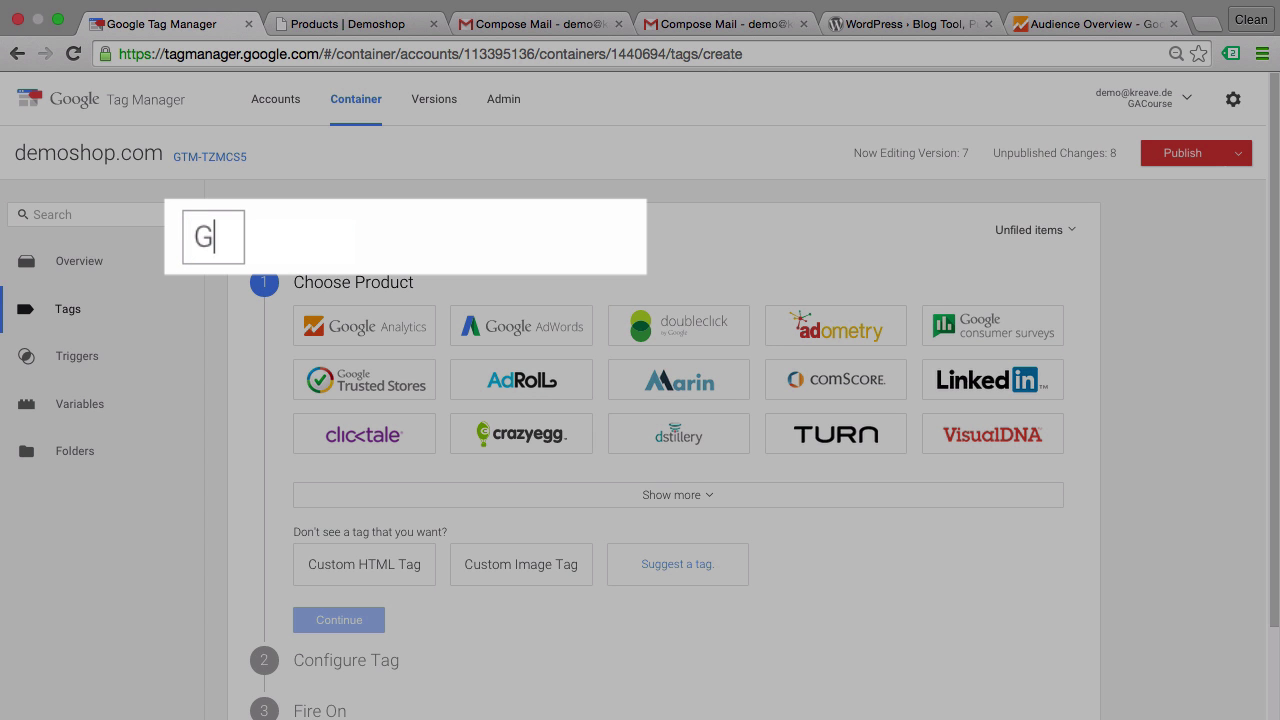
{"action": "type", "text": "oogleAnal"}
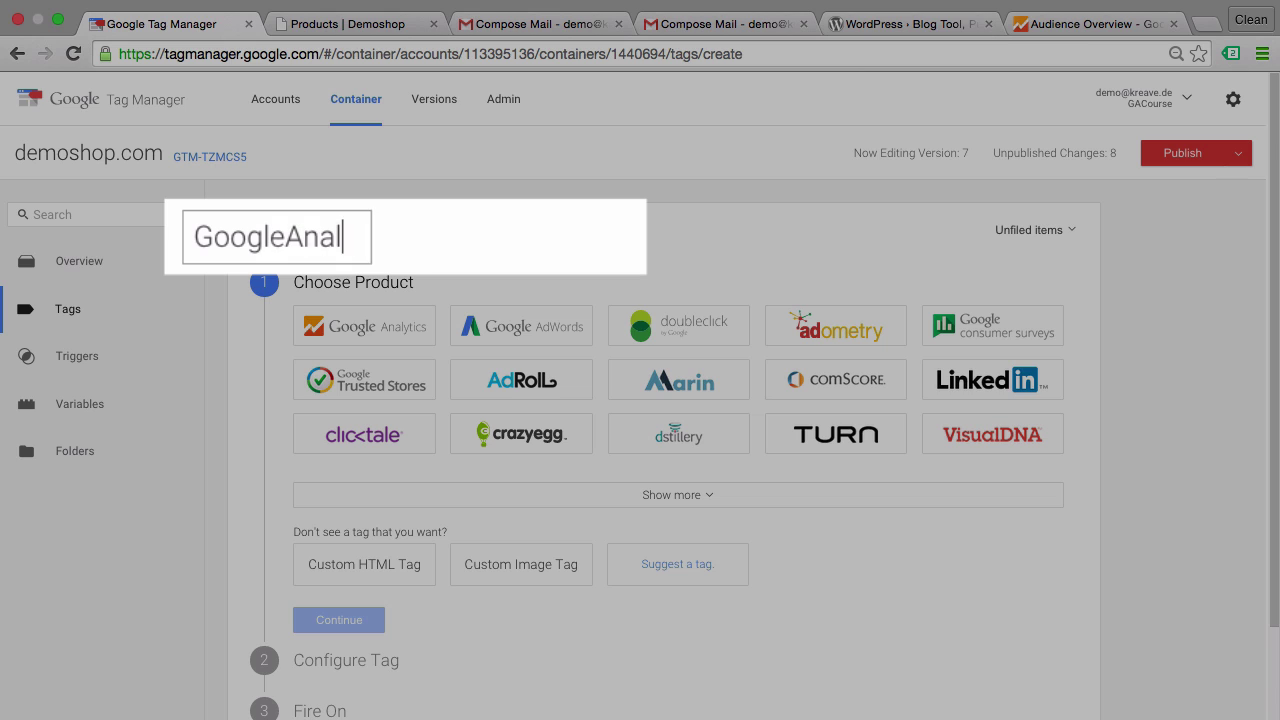
{"action": "type", "text": "ytics - Event - "}
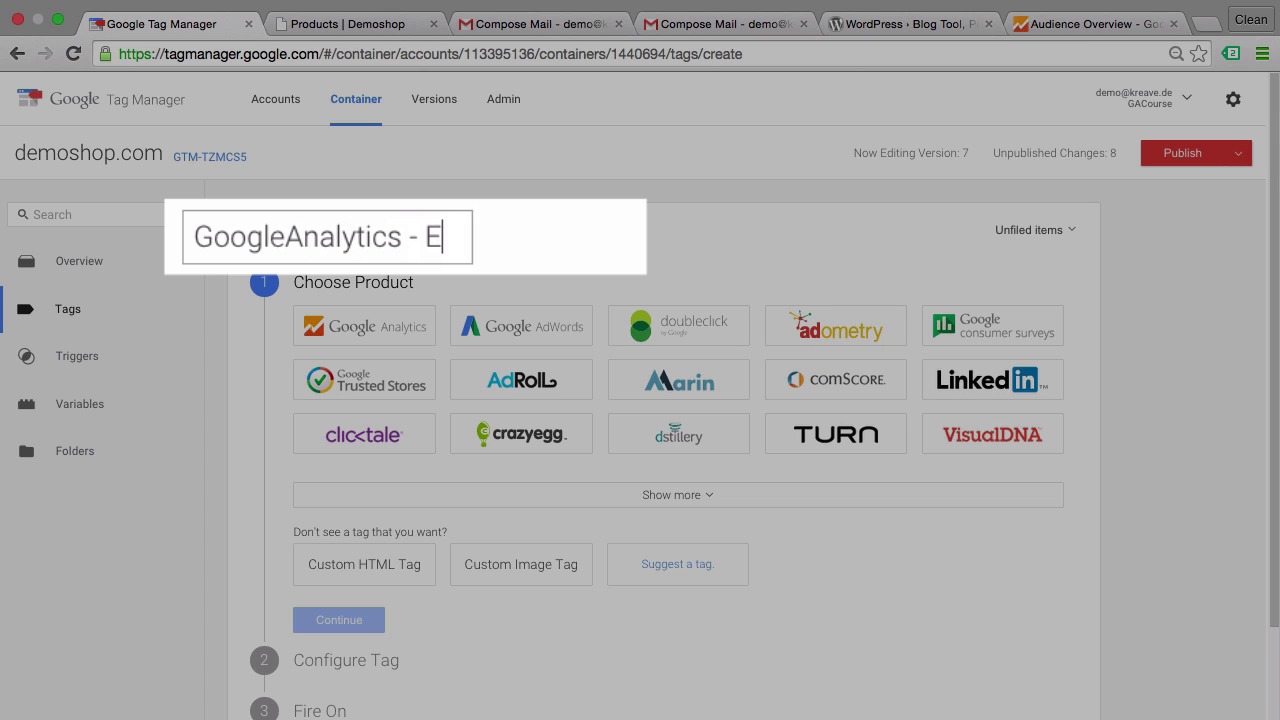
{"action": "type", "text": "Mailto"}
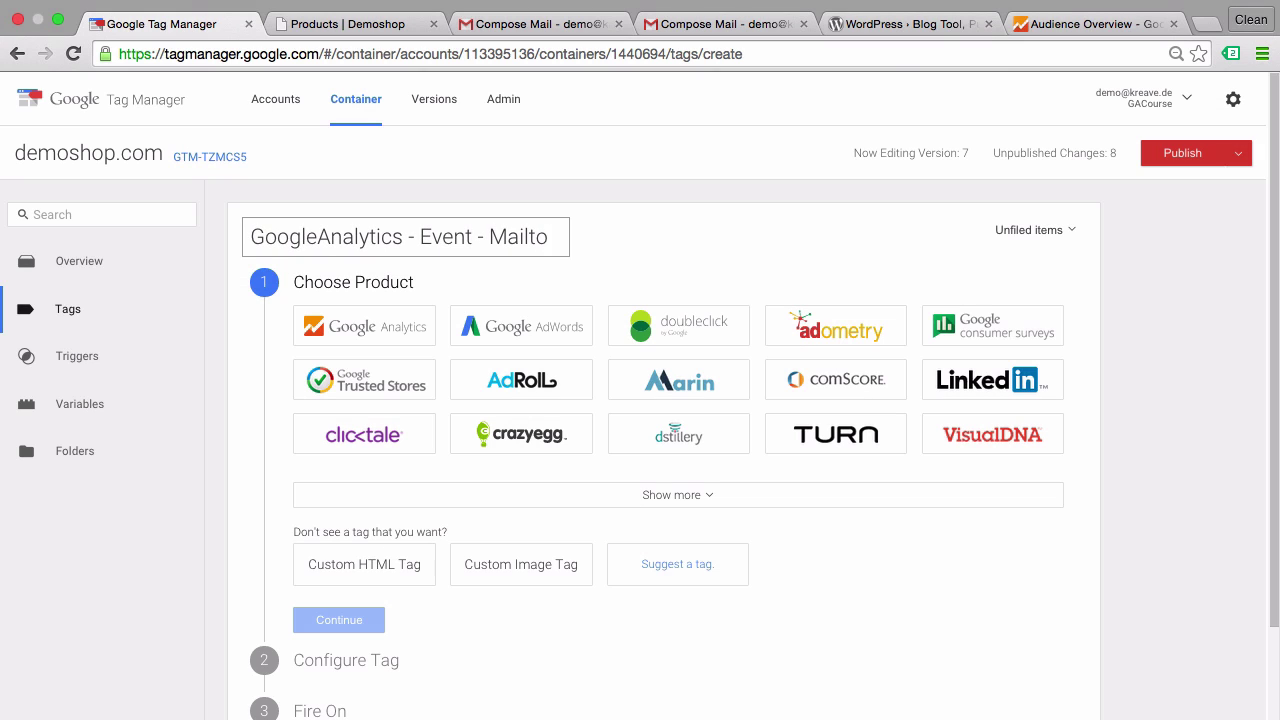
Make the tag a Google Analytics tag of type Universal Analytics with tracking ID {{AnalyticsID}} and track type Event.
{"action": "left_click", "coordinate": [337, 329]}
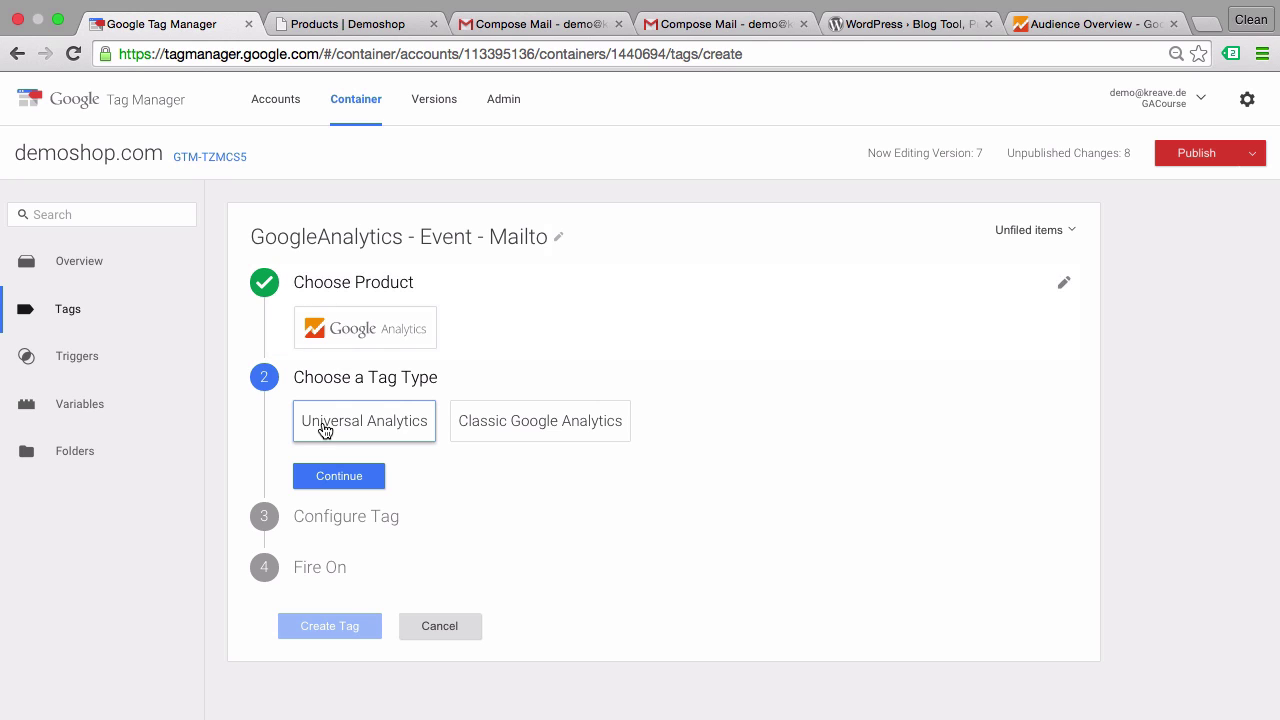
{"action": "left_click", "coordinate": [328, 430]}
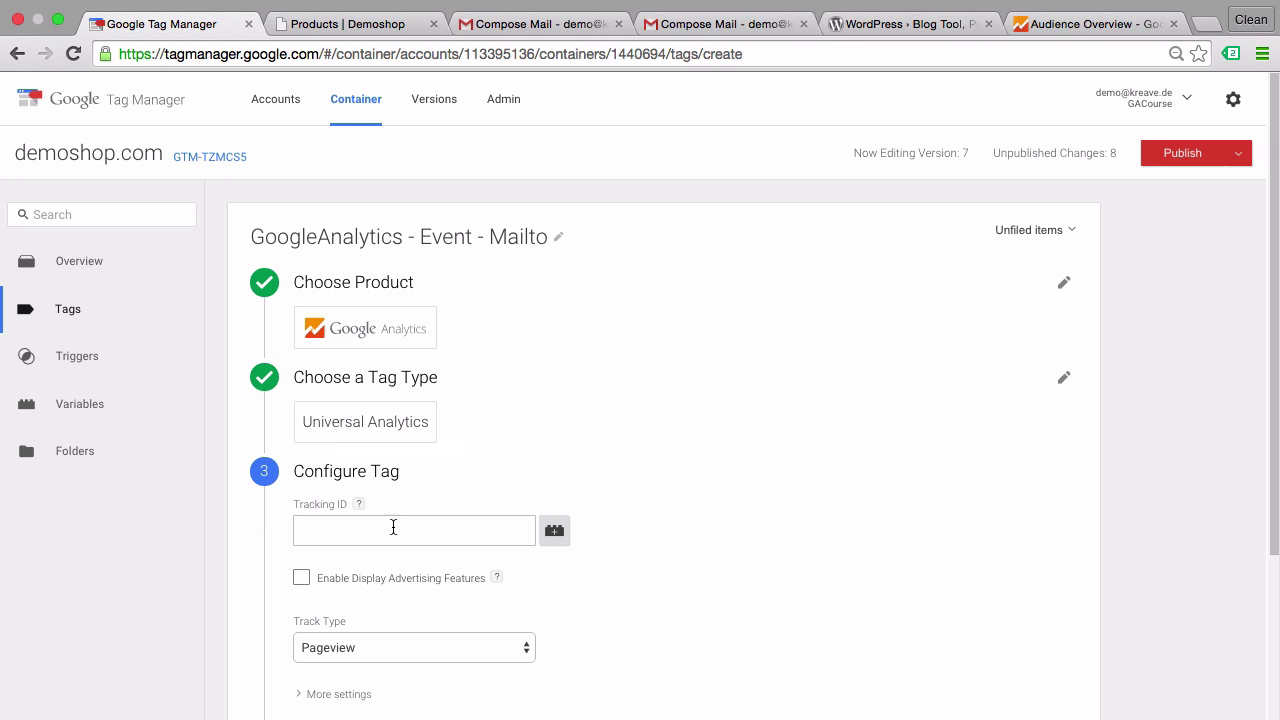
{"action": "left_click", "coordinate": [560, 546]}
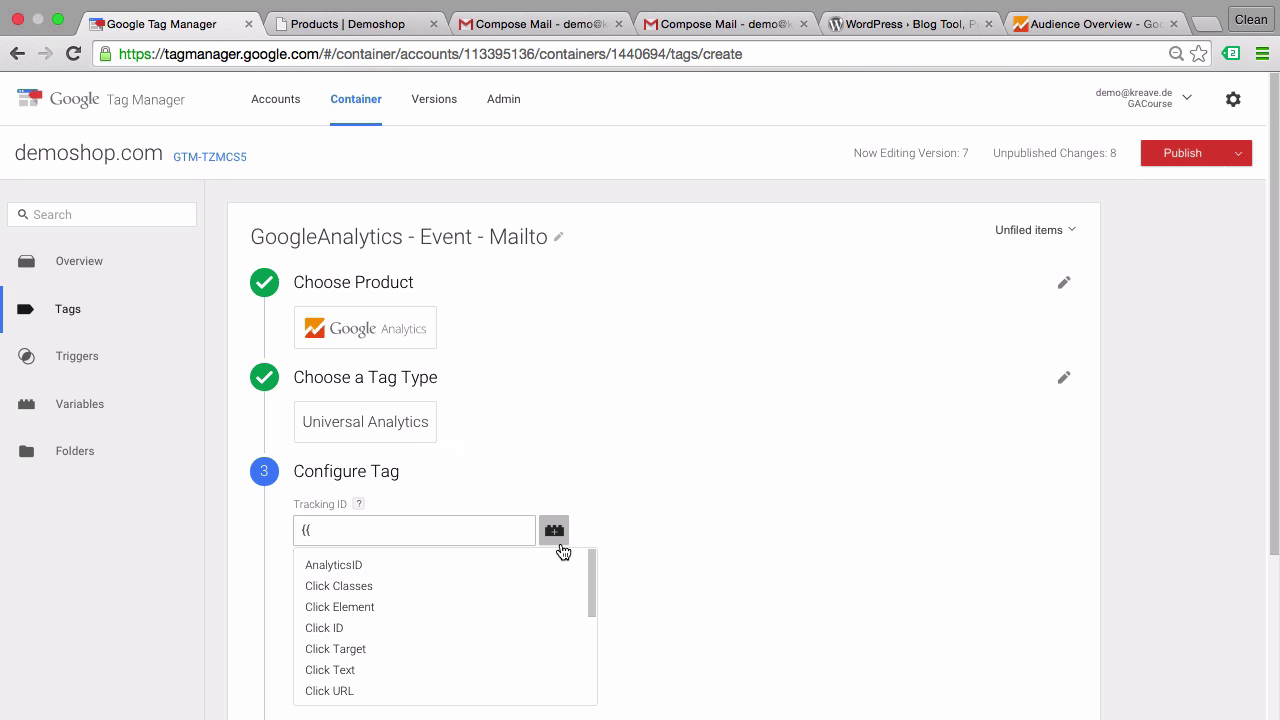
{"action": "left_click", "coordinate": [509, 565]}
{"action": "scroll", "coordinate": [666, 544], "scroll_direction": "down", "scroll_amount": 5}
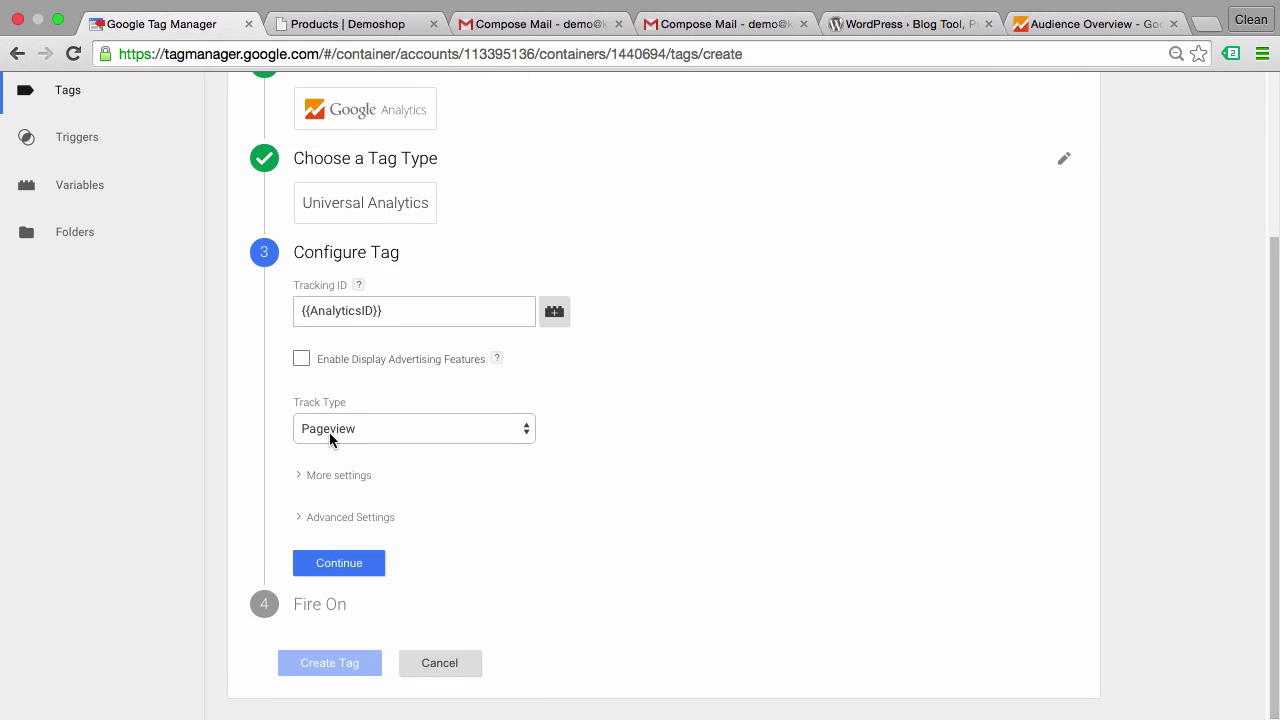
{"action": "left_click", "coordinate": [329, 432]}
{"action": "left_click", "coordinate": [331, 444]}
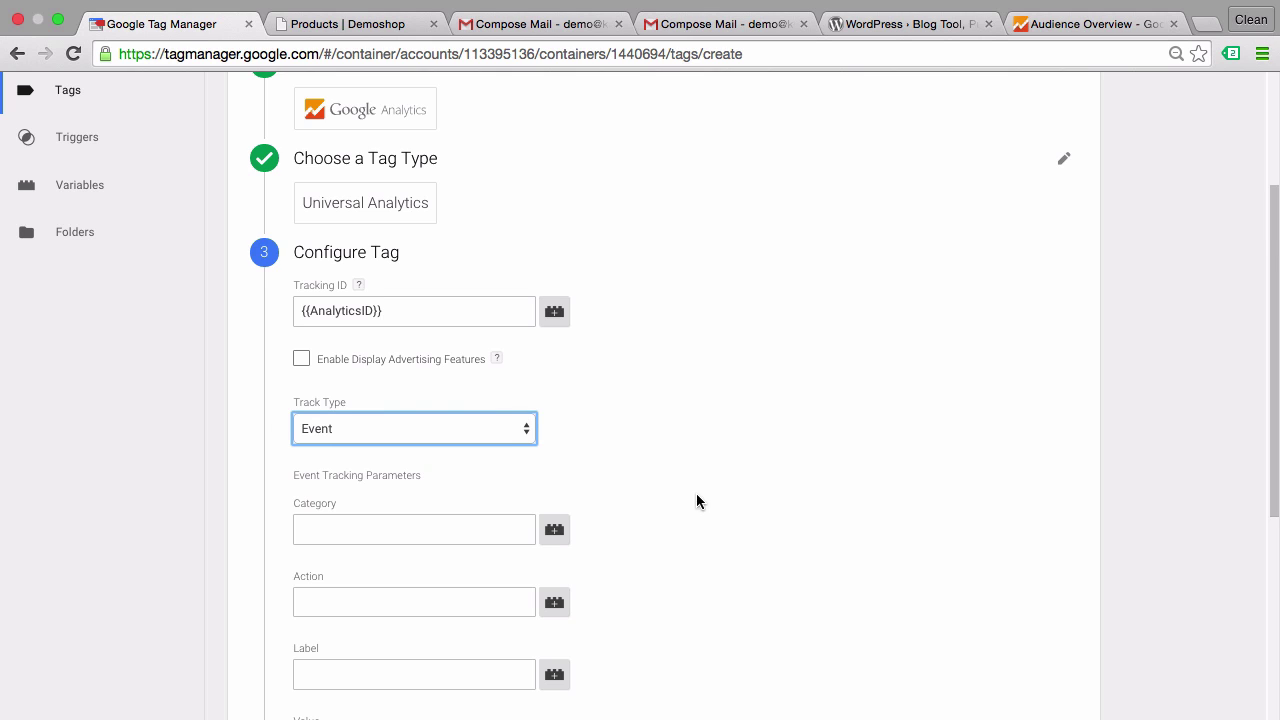
{"action": "left_click", "coordinate": [758, 508]}
Set the event tracking parameters to category "Mailto", action "Click" and label {{Page Path}}.
{"action": "scroll", "coordinate": [758, 508], "scroll_direction": "down", "scroll_amount": 4}
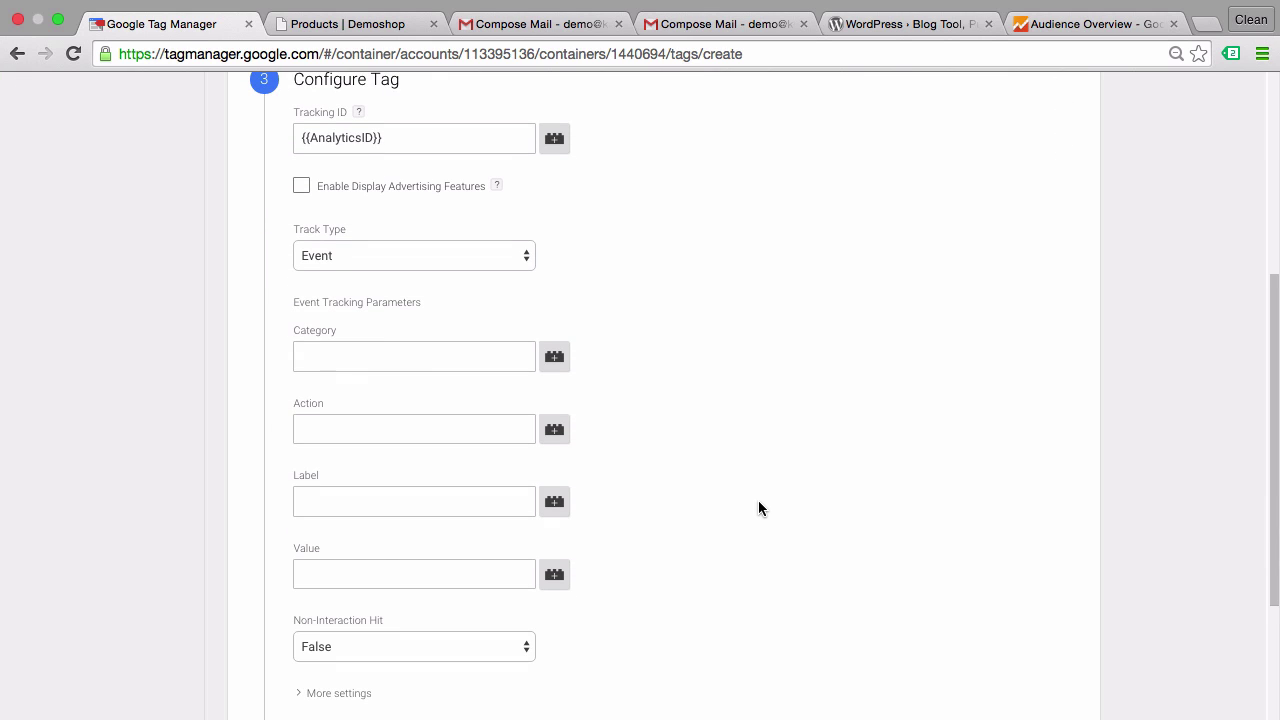
{"action": "left_click", "coordinate": [439, 347]}
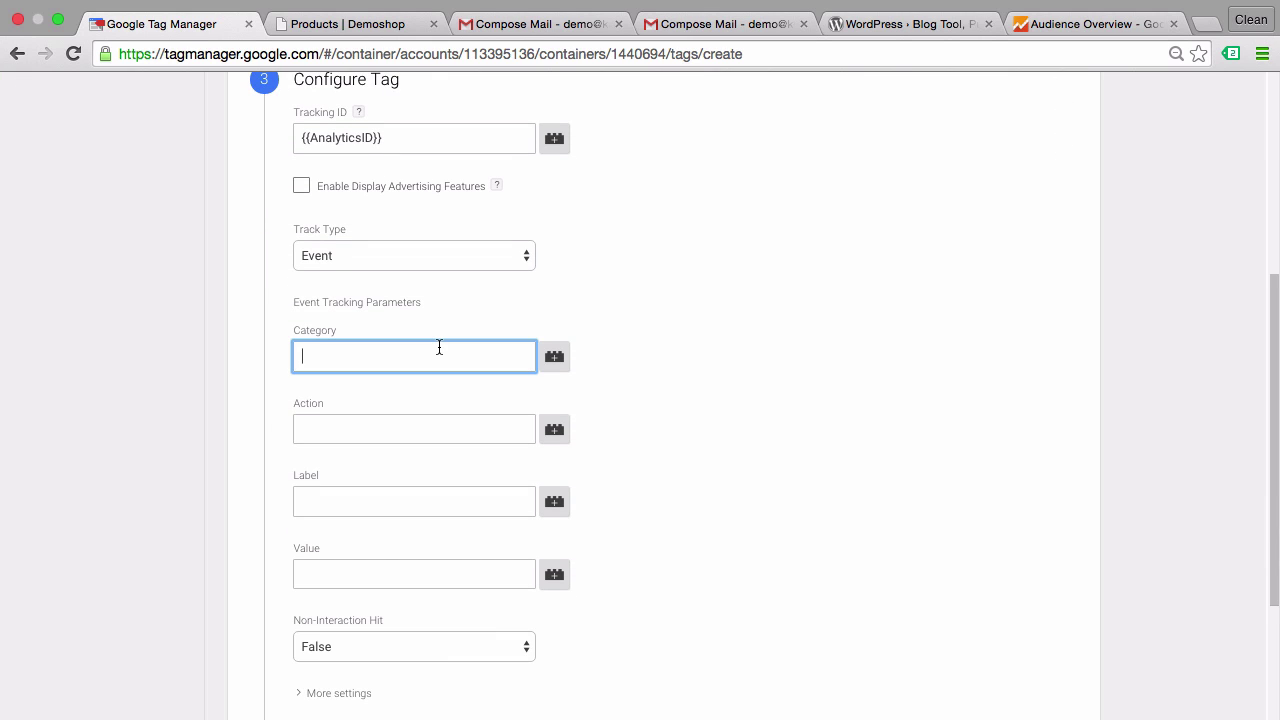
{"action": "type", "text": "Mailto"}
{"action": "left_click", "coordinate": [349, 416]}
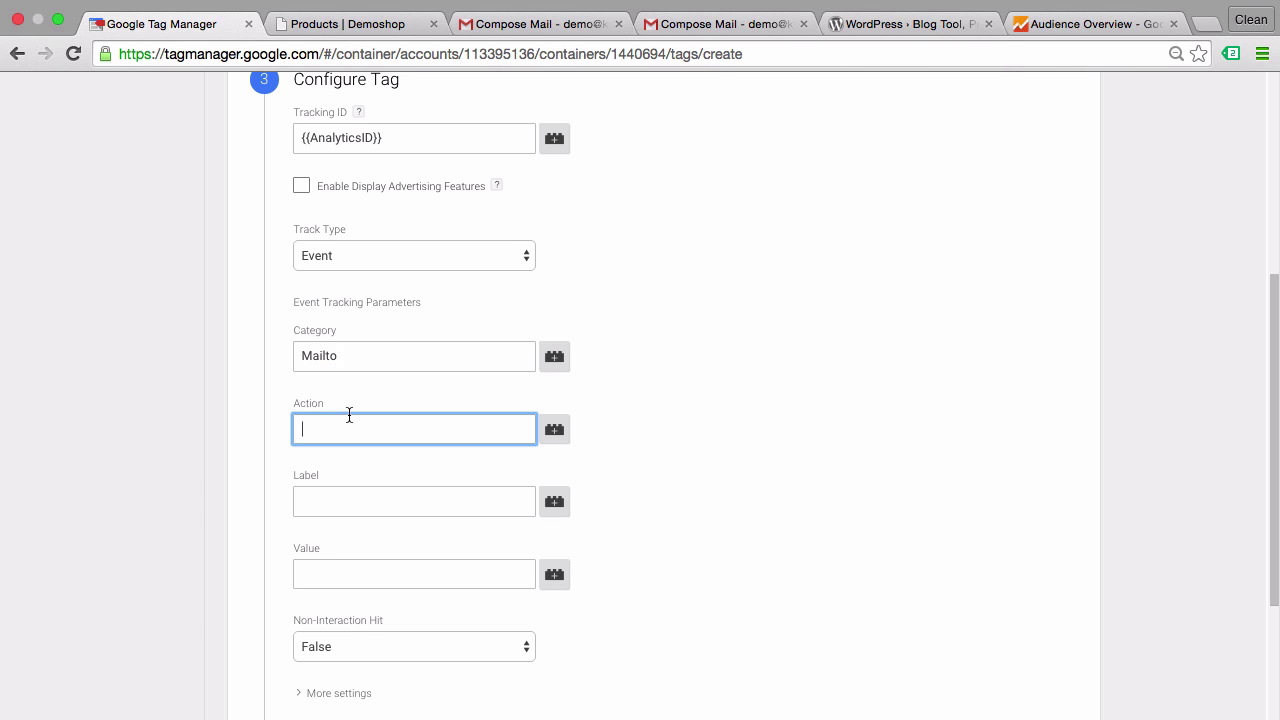
{"action": "type", "text": "Click"}
{"action": "left_click", "coordinate": [352, 505]}
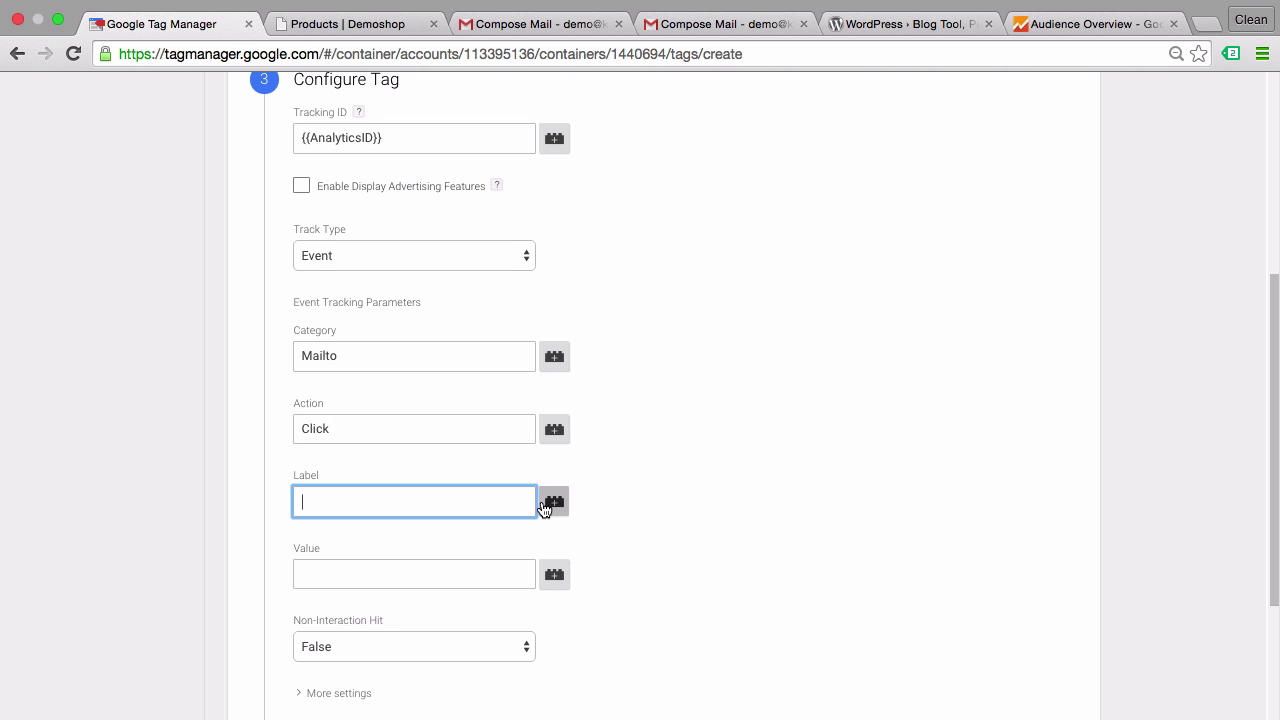
{"action": "left_click", "coordinate": [544, 505]}
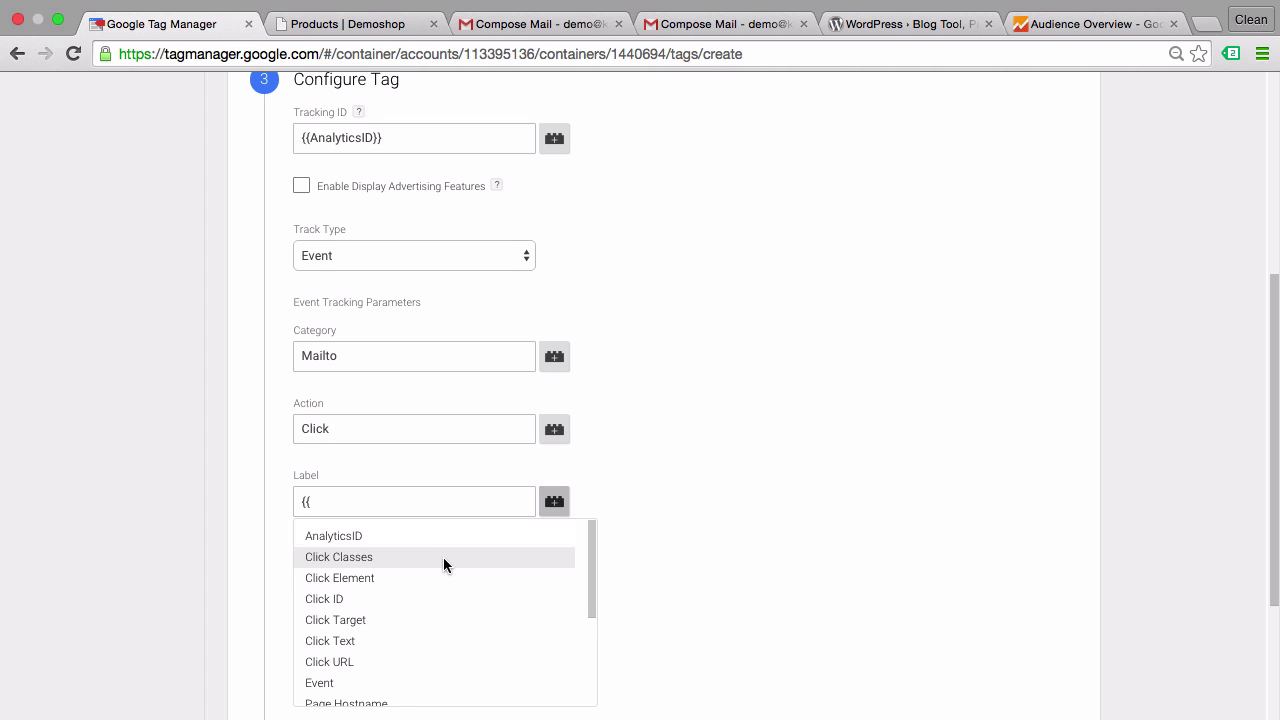
{"action": "scroll", "coordinate": [444, 559], "scroll_direction": "down", "scroll_amount": 1}
{"action": "scroll", "coordinate": [443, 557], "scroll_direction": "down", "scroll_amount": 1}
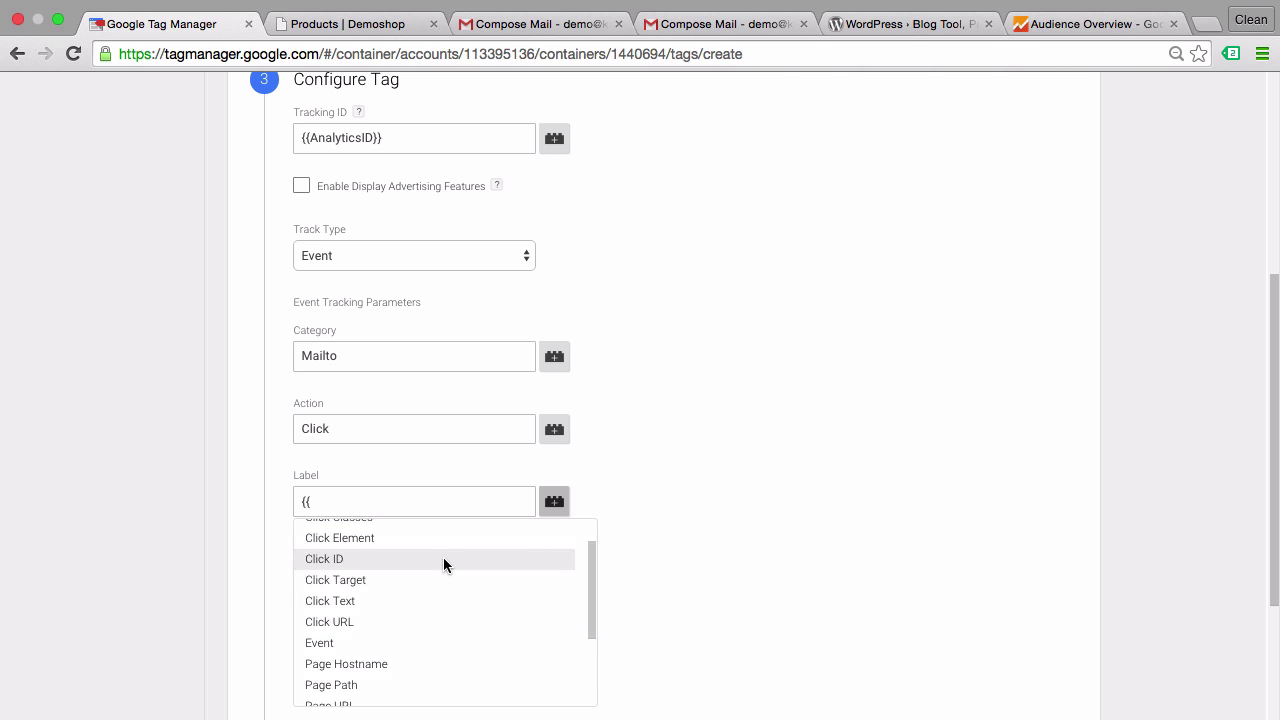
{"action": "scroll", "coordinate": [443, 557], "scroll_direction": "down", "scroll_amount": 3}
{"action": "left_click", "coordinate": [390, 586]}
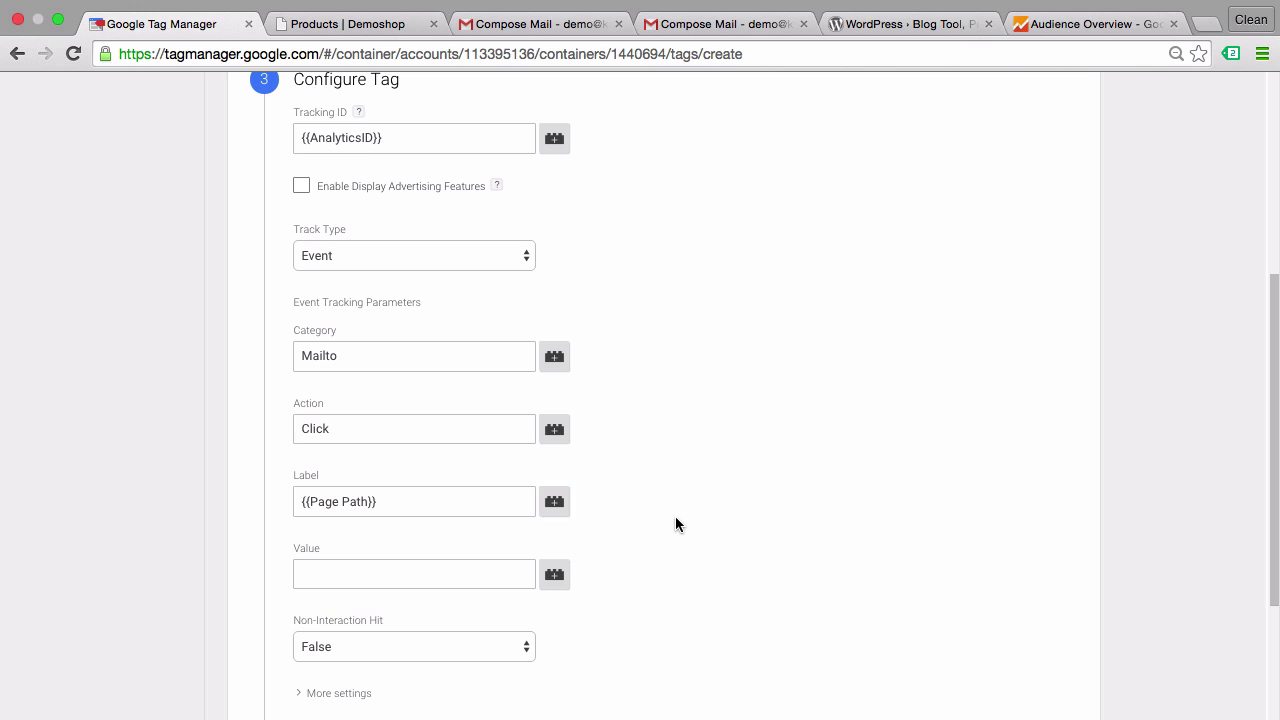
Finish the tag configuration, assign the existing MailtoLink trigger and create the tag.
{"action": "scroll", "coordinate": [675, 516], "scroll_direction": "down", "scroll_amount": 4}
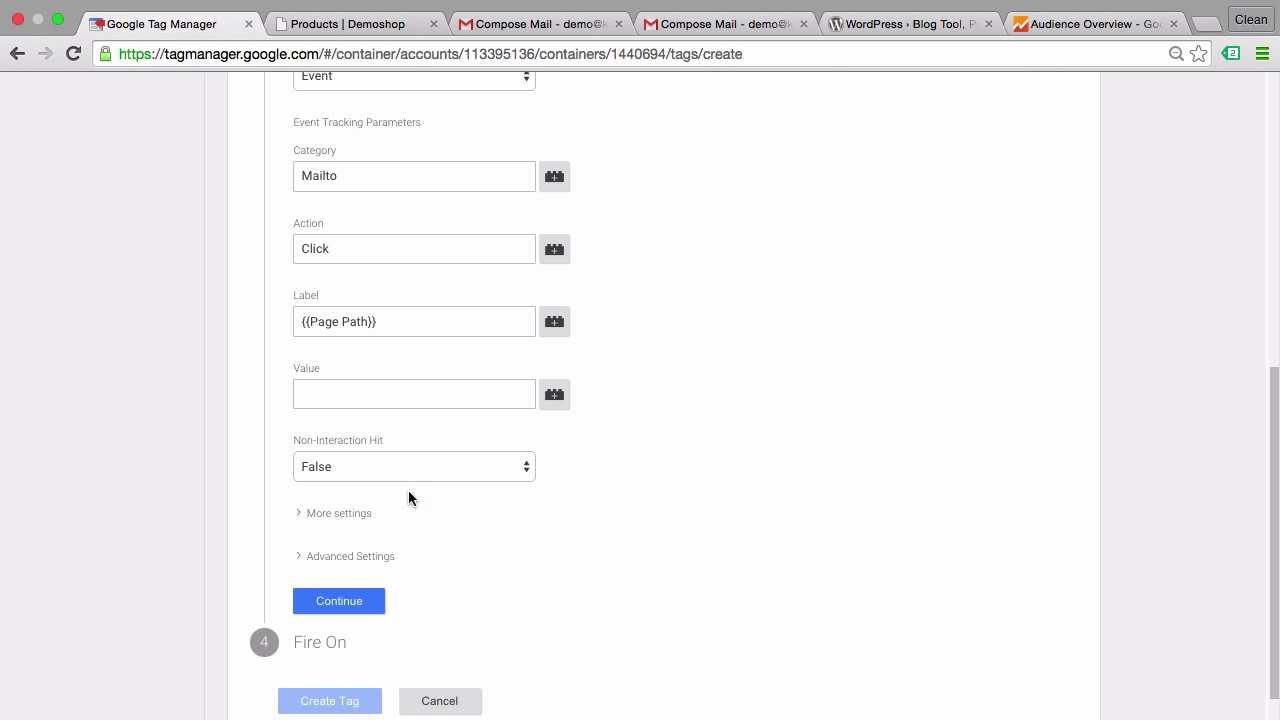
{"action": "left_click", "coordinate": [356, 600]}
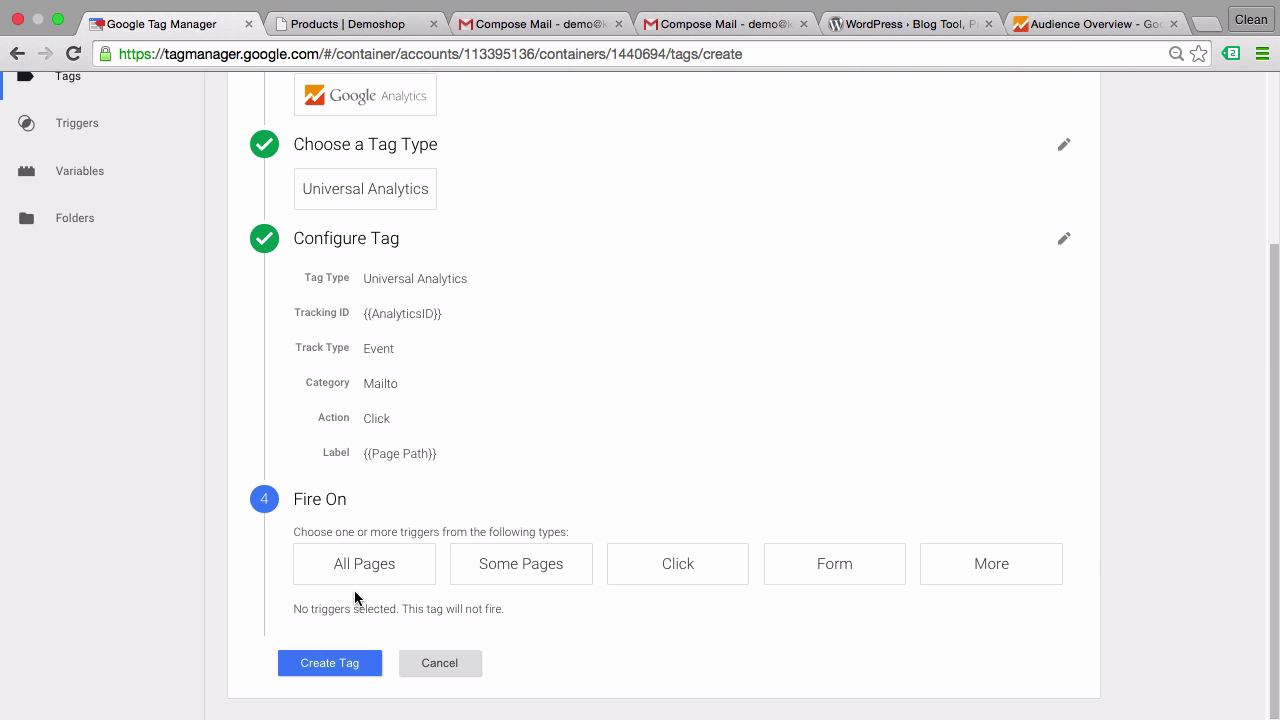
{"action": "left_click", "coordinate": [1031, 582]}
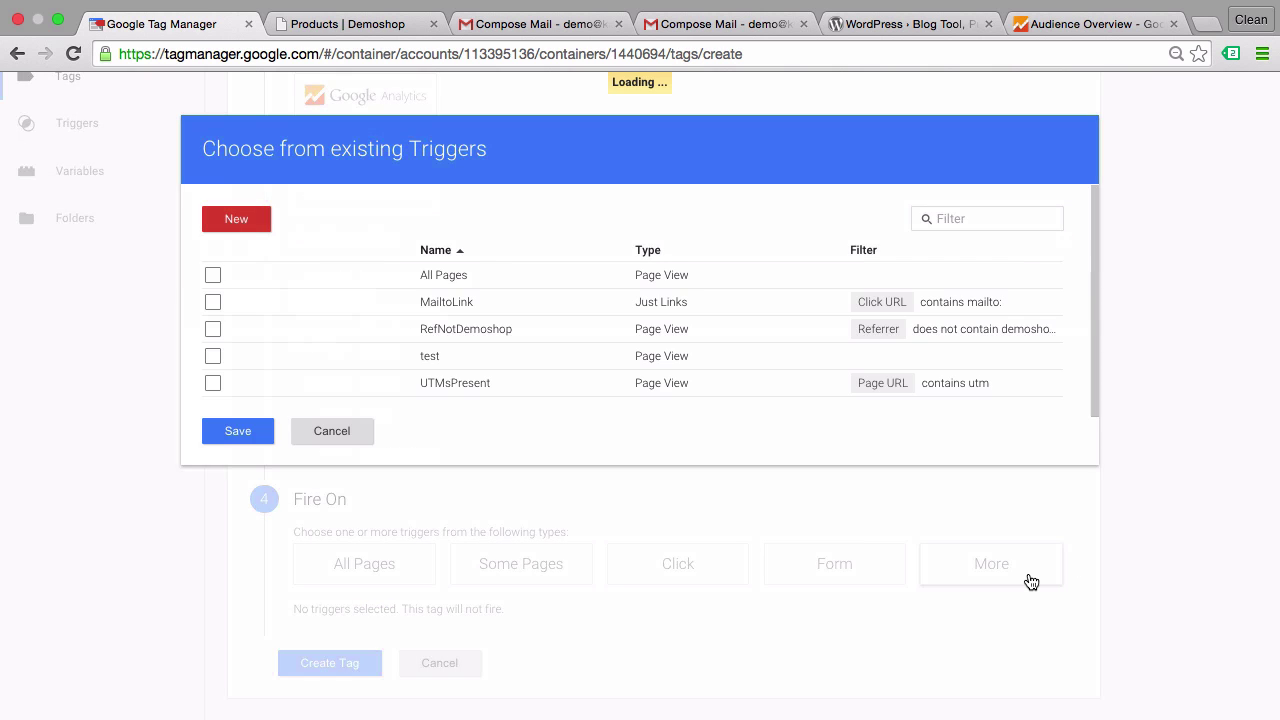
{"action": "left_click", "coordinate": [212, 306]}
{"action": "left_click", "coordinate": [243, 433]}
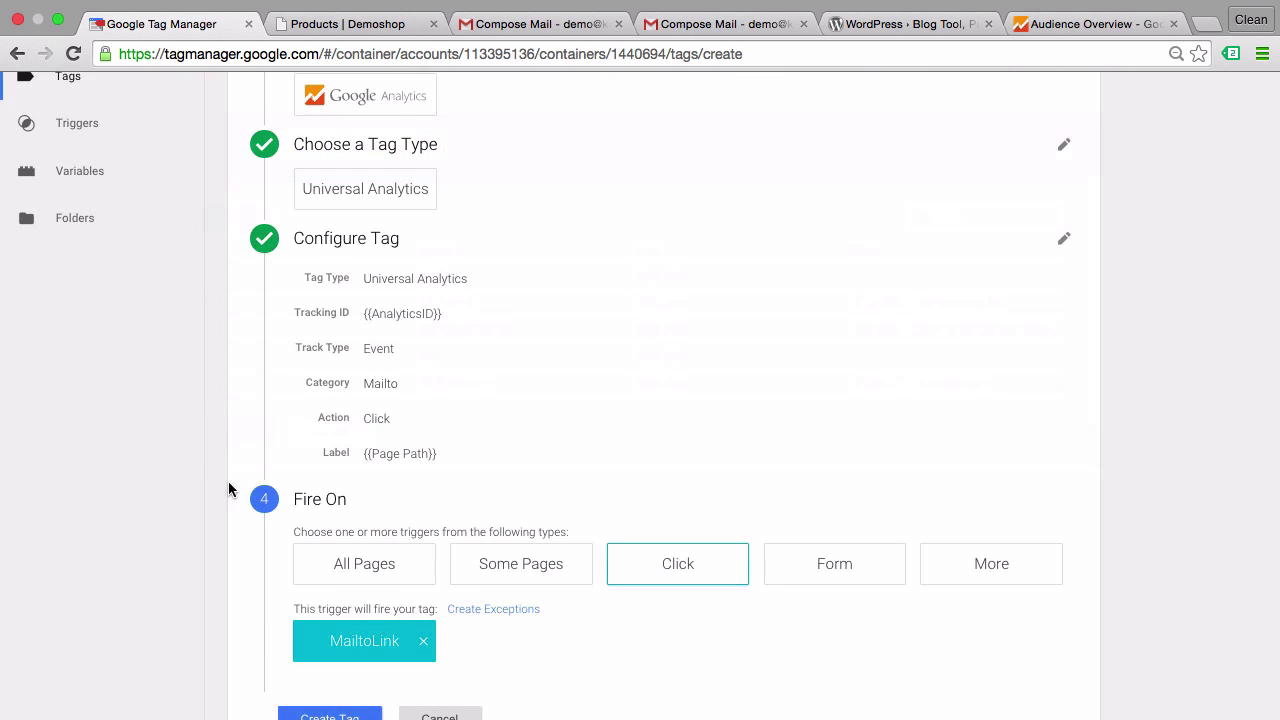
{"action": "scroll", "coordinate": [228, 481], "scroll_direction": "down", "scroll_amount": 2}
{"action": "left_click", "coordinate": [330, 662]}
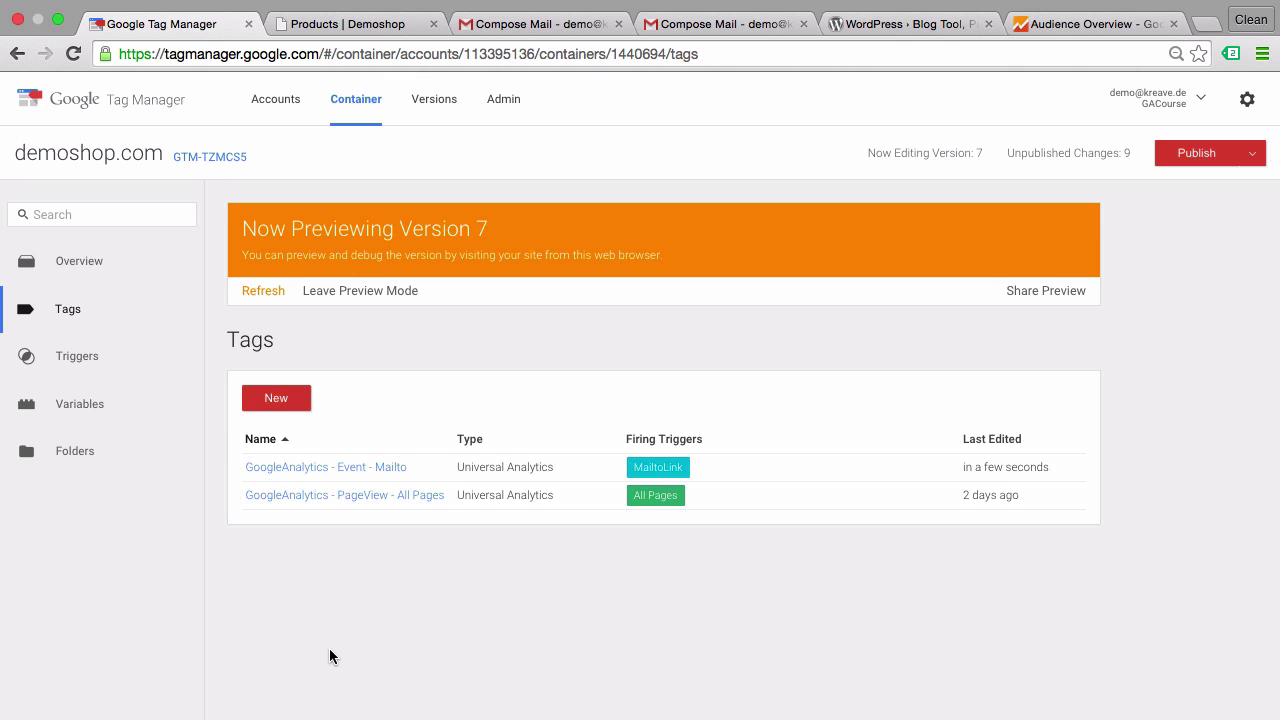
Refresh the container preview, reload the Demoshop page and close both open Compose Mail tabs.
{"action": "left_click", "coordinate": [264, 291]}
{"action": "left_click", "coordinate": [362, 22]}
{"action": "key", "text": "super+r"}
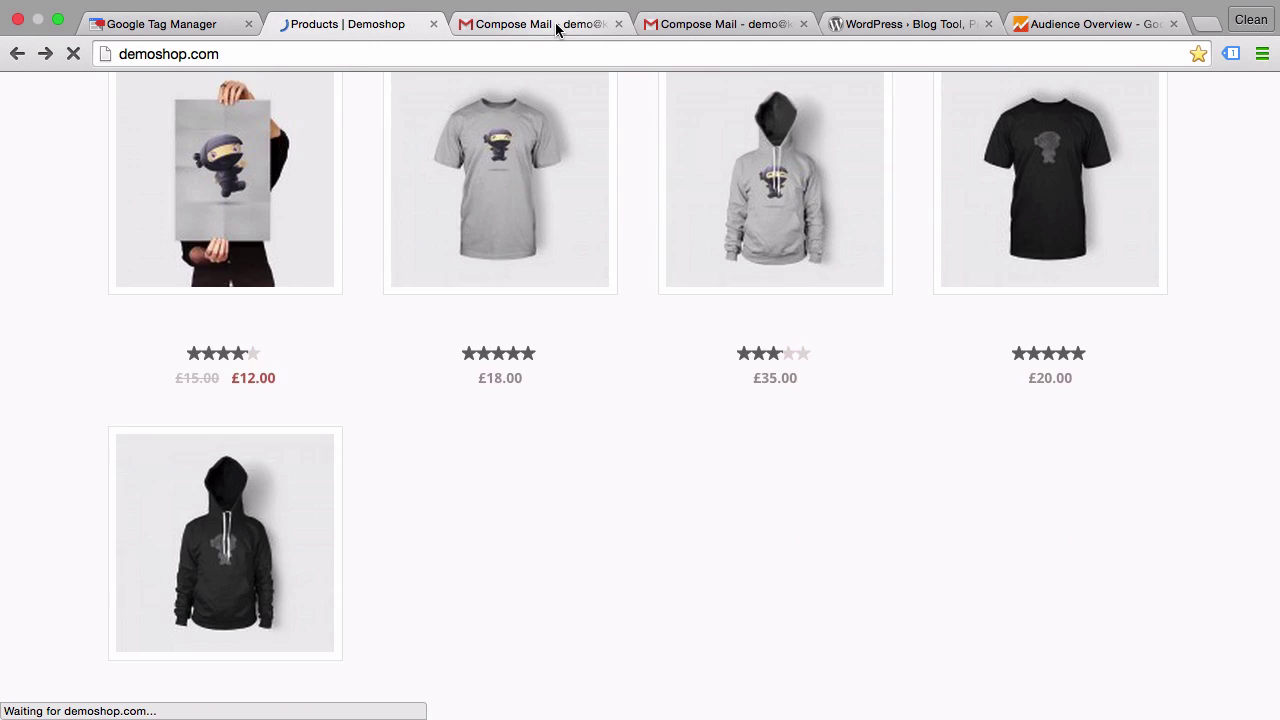
{"action": "left_click", "coordinate": [618, 23]}
{"action": "middle_click", "coordinate": [556, 24]}
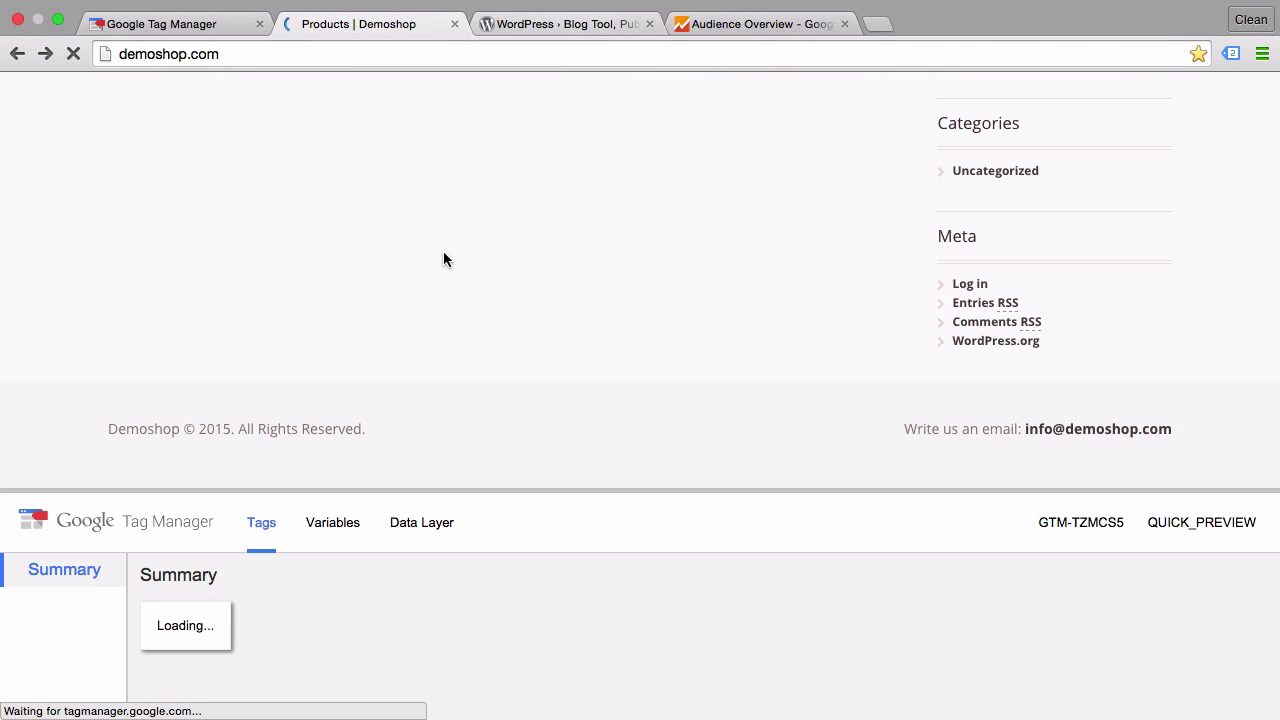
Test the shop footer's email link and examine which tags fired on its gtm.linkClick event.
{"action": "left_click", "coordinate": [1081, 440]}
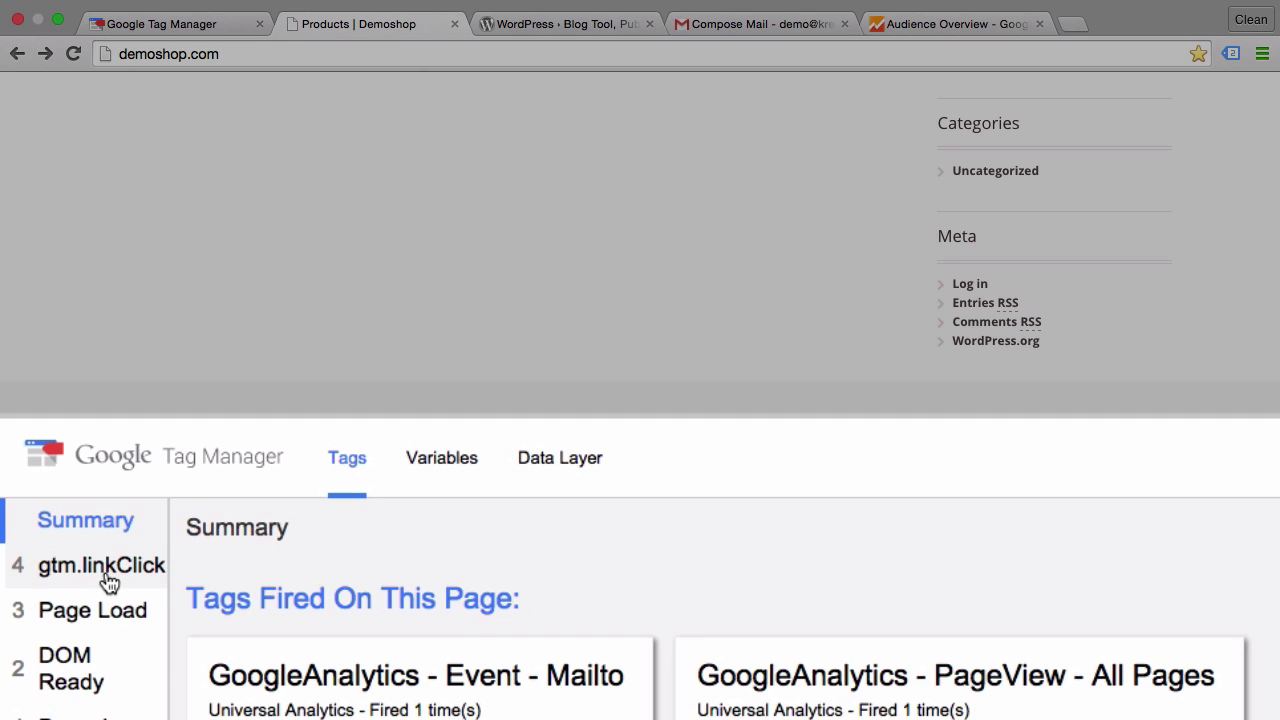
{"action": "left_click", "coordinate": [102, 566]}
{"action": "scroll", "coordinate": [694, 546], "scroll_direction": "down", "scroll_amount": 1}
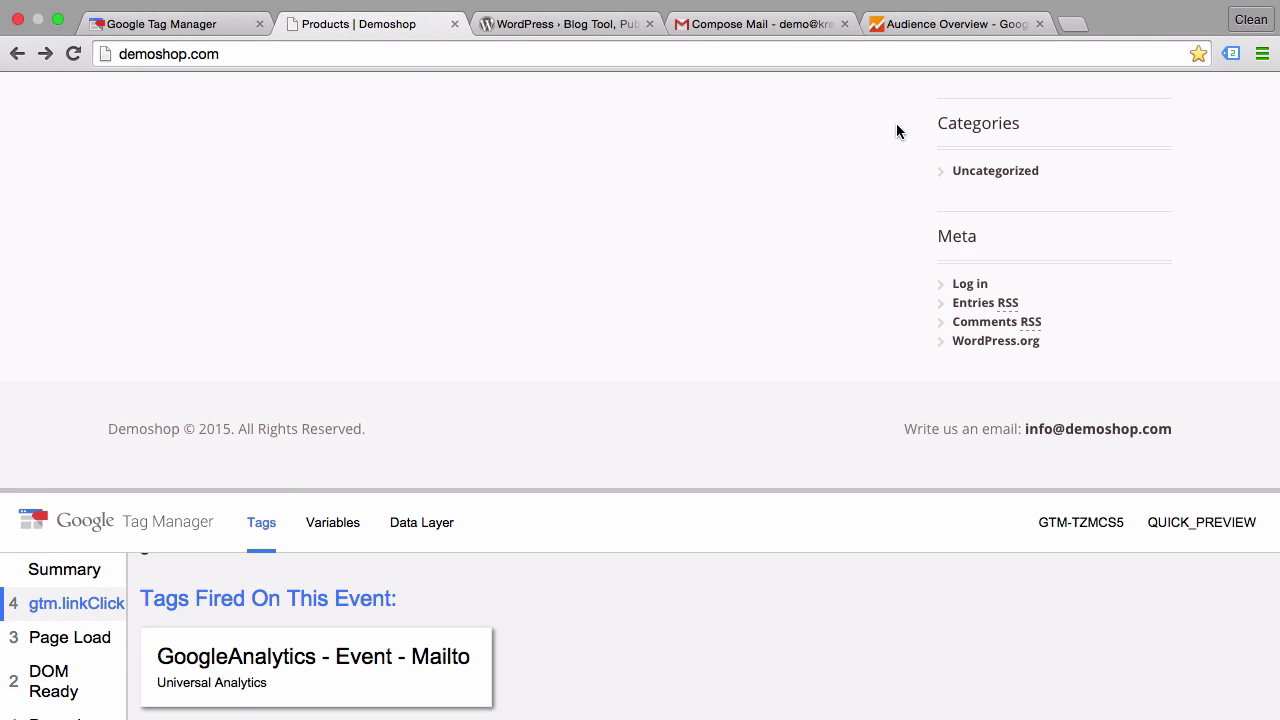
Switch to Google Analytics and examine the action and label recorded for the Mailto category in the Real-Time Events report.
{"action": "left_click", "coordinate": [916, 27]}
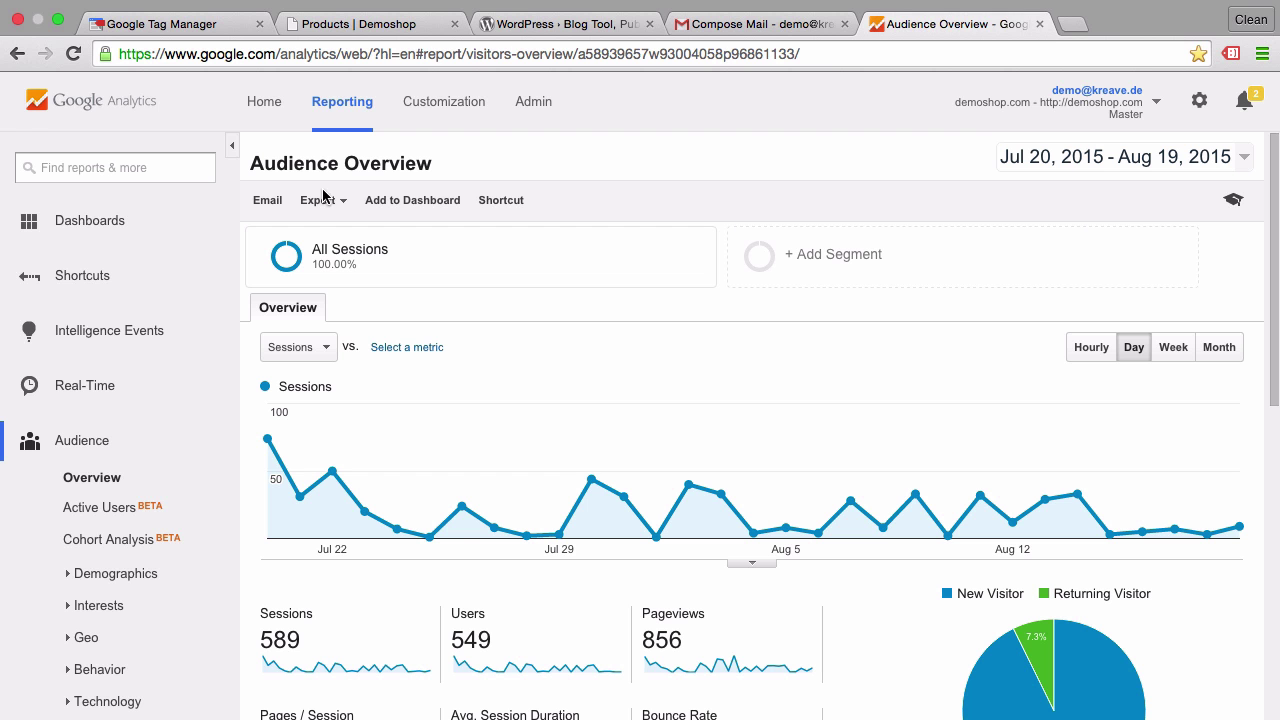
{"action": "left_click", "coordinate": [106, 394]}
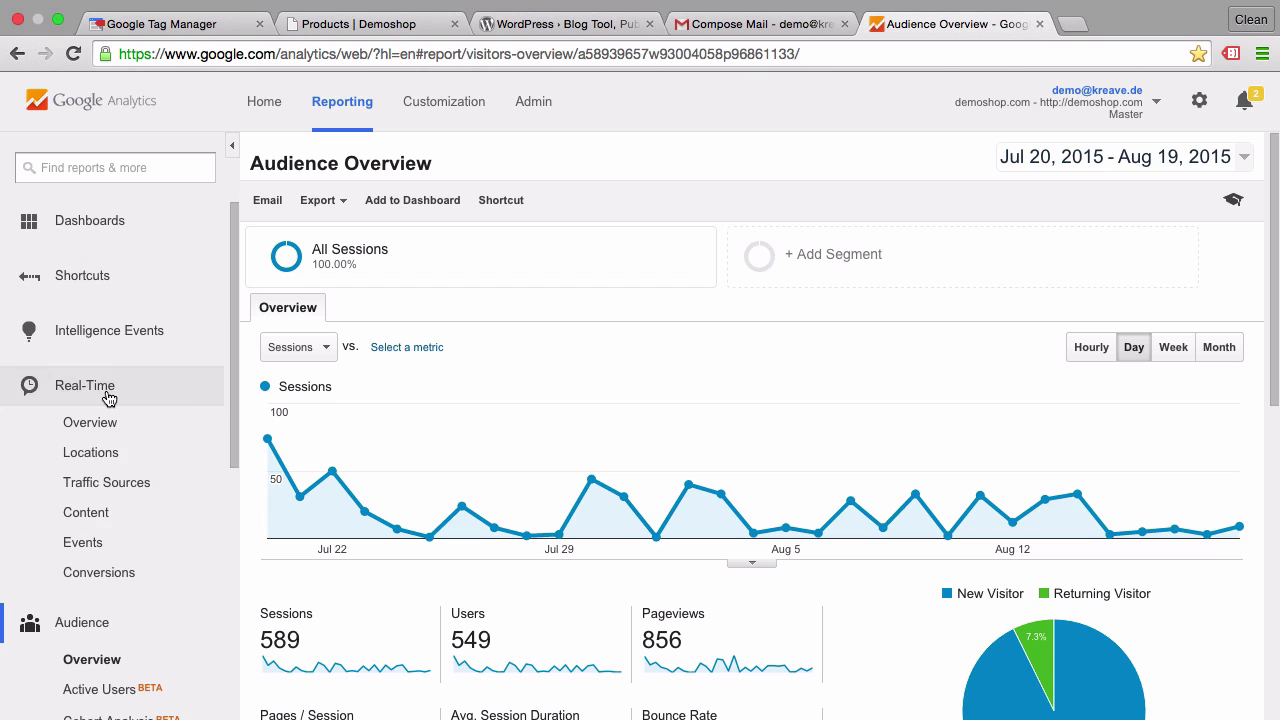
{"action": "left_click", "coordinate": [90, 553]}
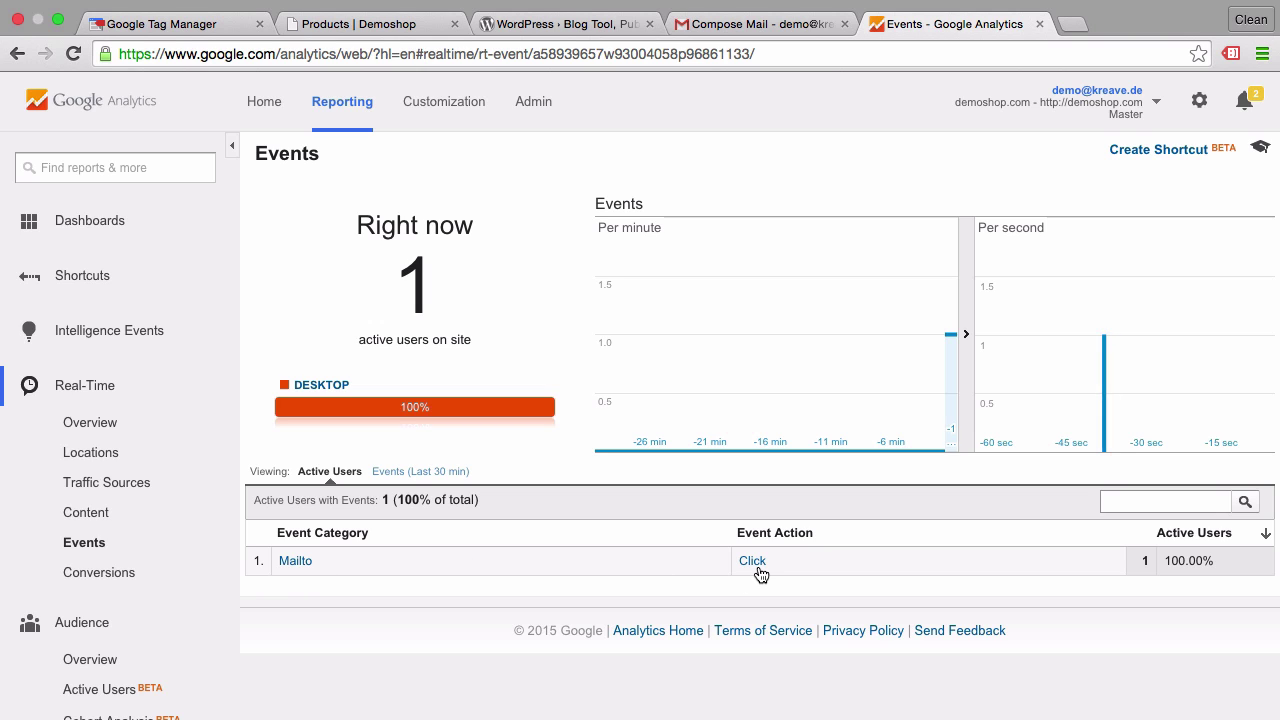
{"action": "left_click", "coordinate": [296, 562]}
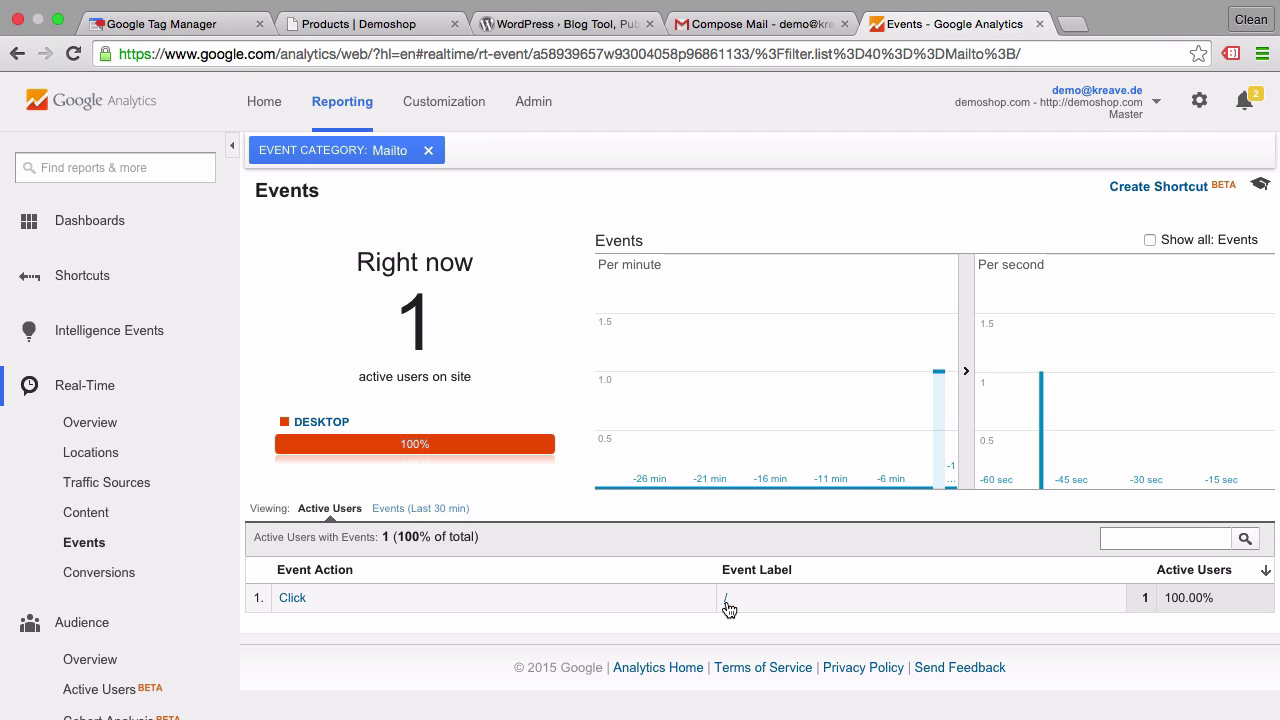
Return to Google Tag Manager and publish version 7 of the demoshop.com container.
{"action": "left_click", "coordinate": [189, 32]}
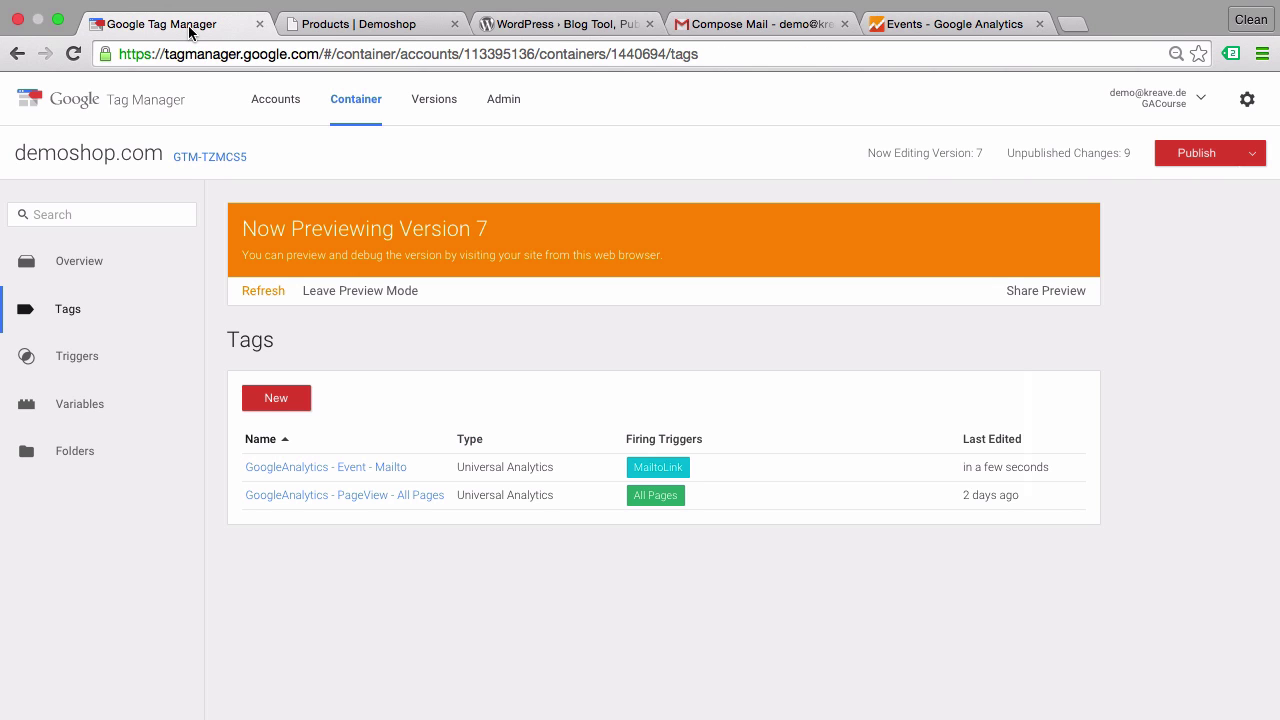
{"action": "left_click", "coordinate": [1187, 155]}
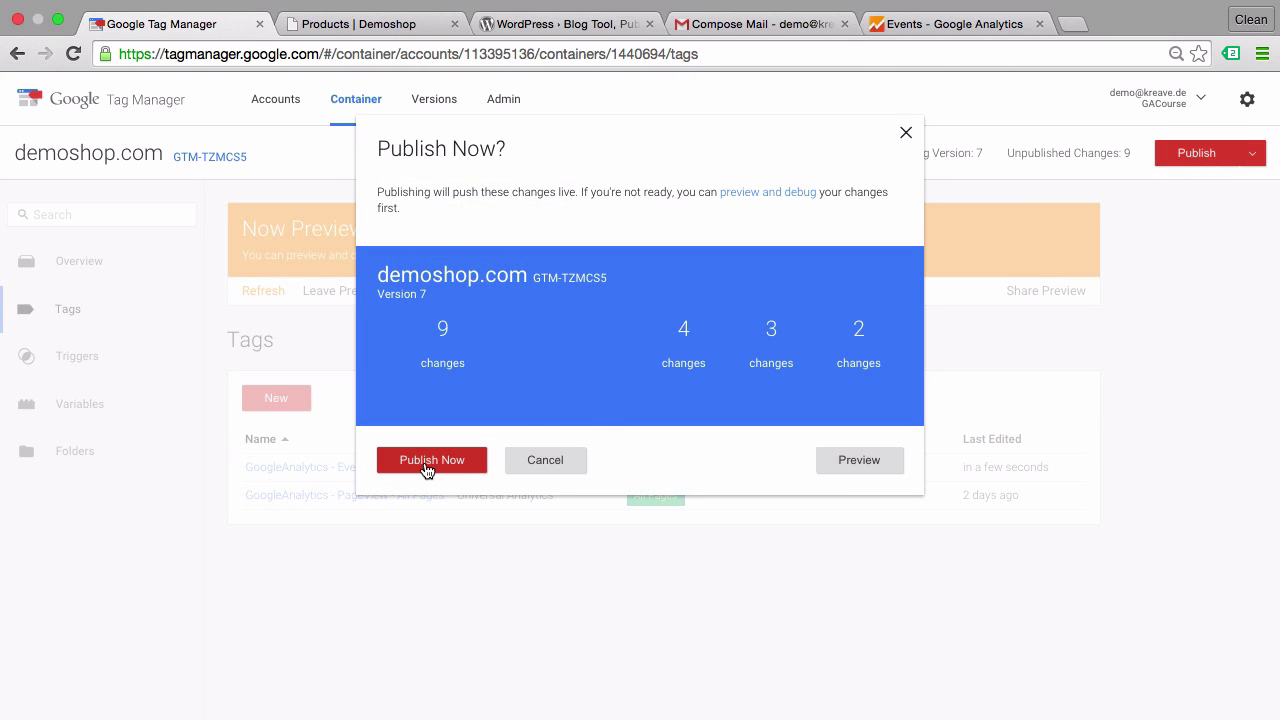
{"action": "left_click", "coordinate": [427, 466]}
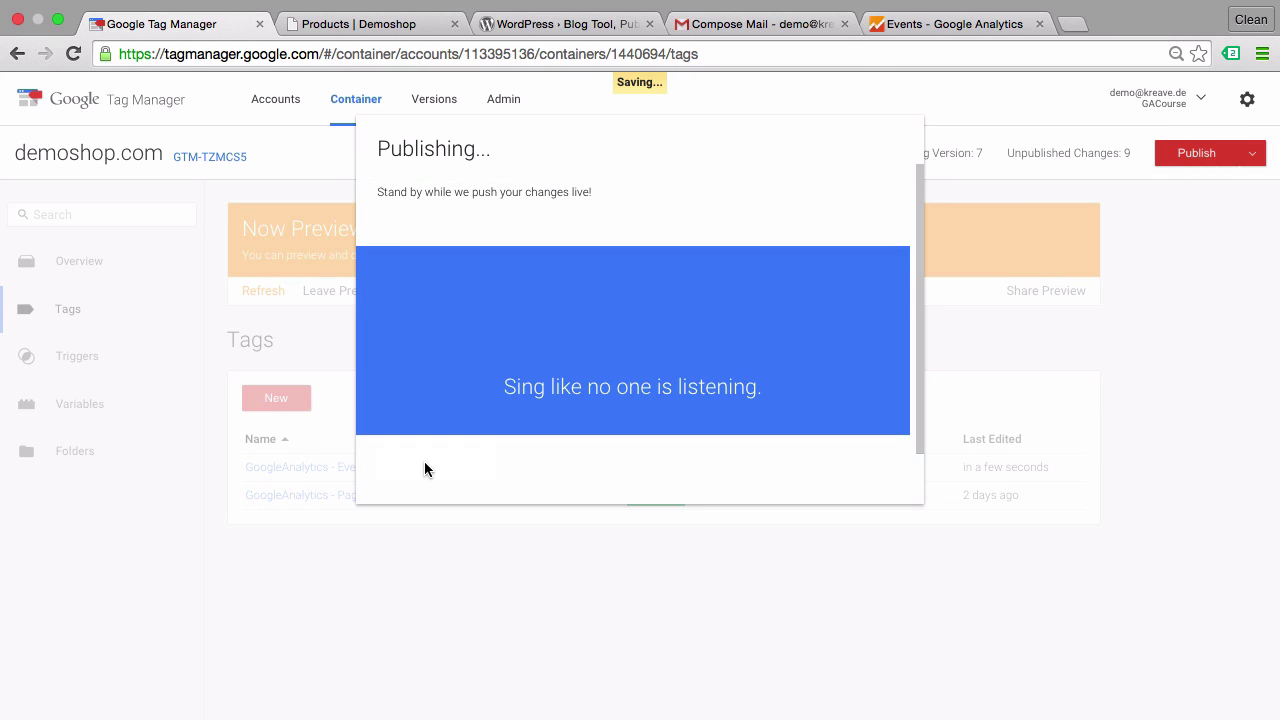